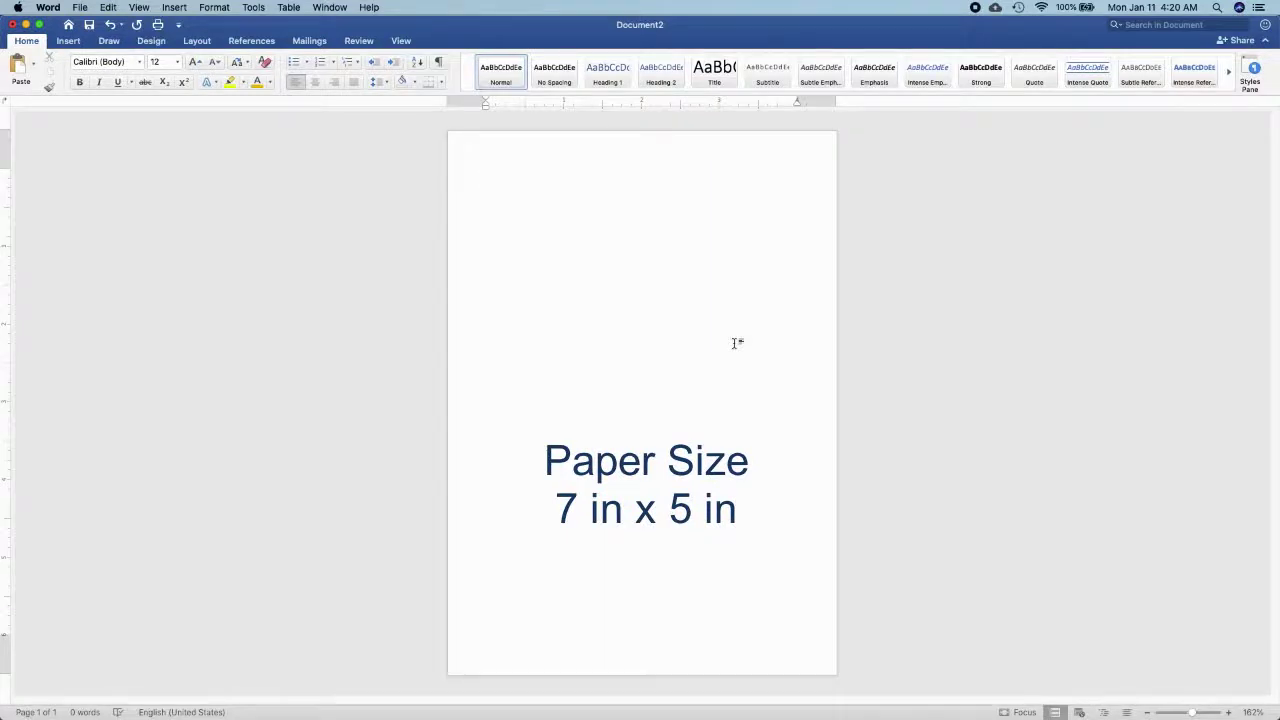
Draw a rectangle across the top of the page.
{"action": "left_click", "coordinate": [69, 47]}
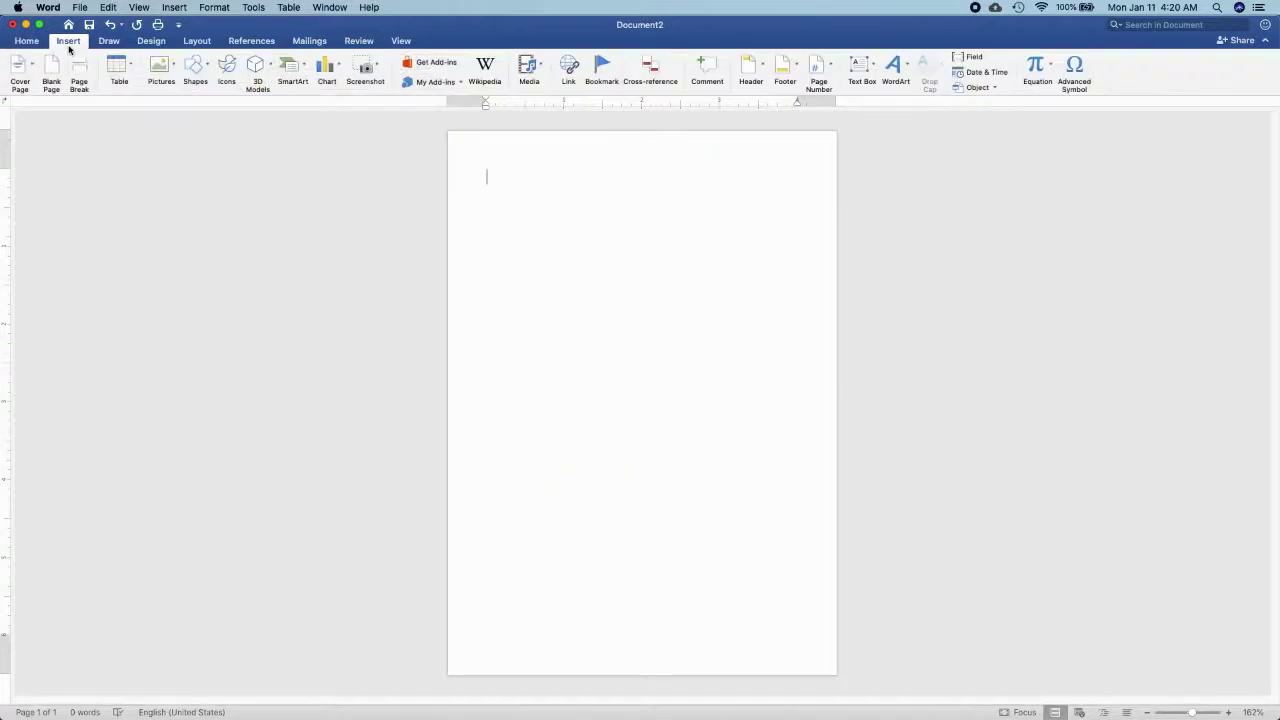
{"action": "left_click", "coordinate": [205, 73]}
{"action": "left_click", "coordinate": [257, 109]}
{"action": "left_click_drag", "start_coordinate": [476, 179], "coordinate": [815, 233]}
Fill the rectangle dark navy, tilt it diagonally and move it to the top-left corner.
{"action": "left_click", "coordinate": [365, 68]}
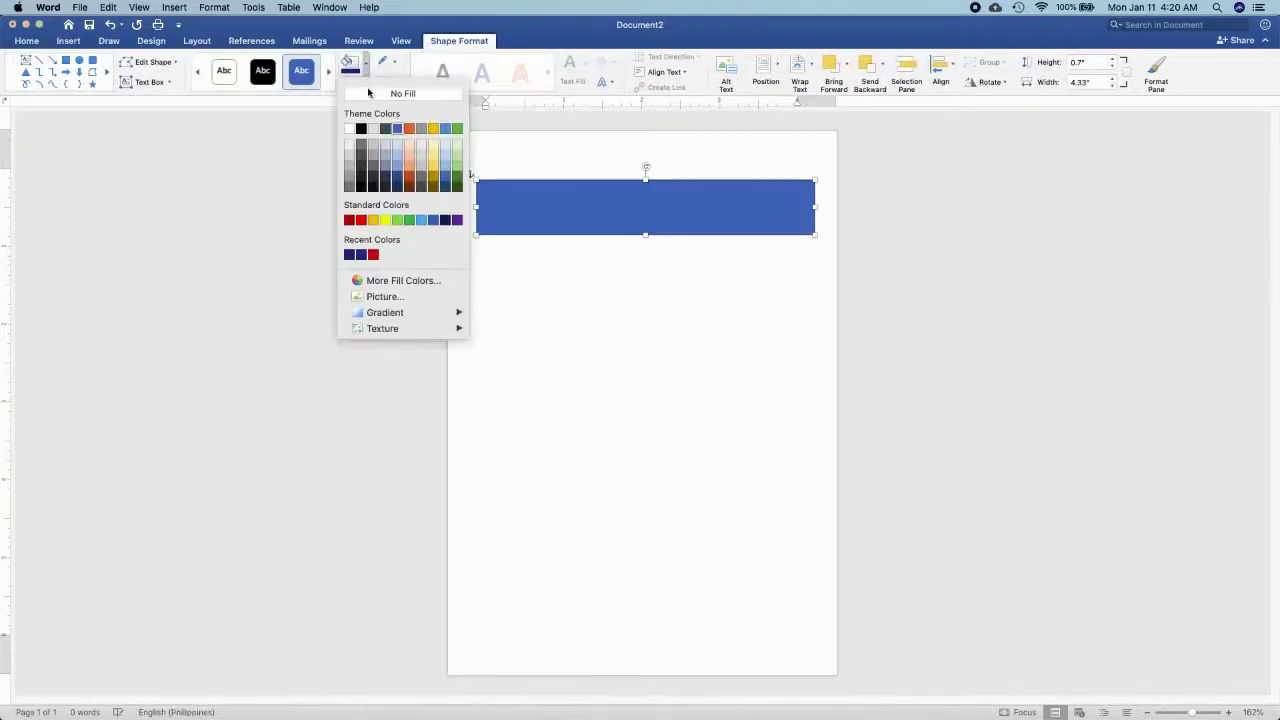
{"action": "left_click", "coordinate": [350, 255]}
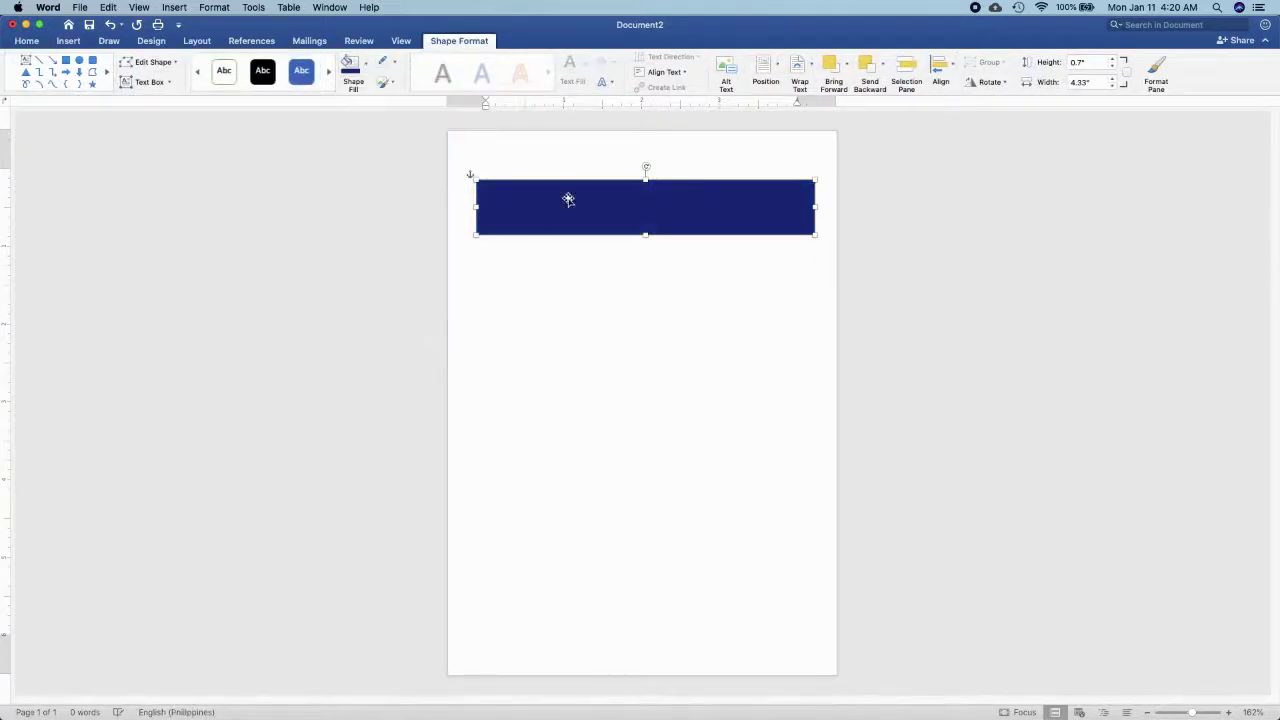
{"action": "left_click_drag", "start_coordinate": [644, 167], "coordinate": [484, 145]}
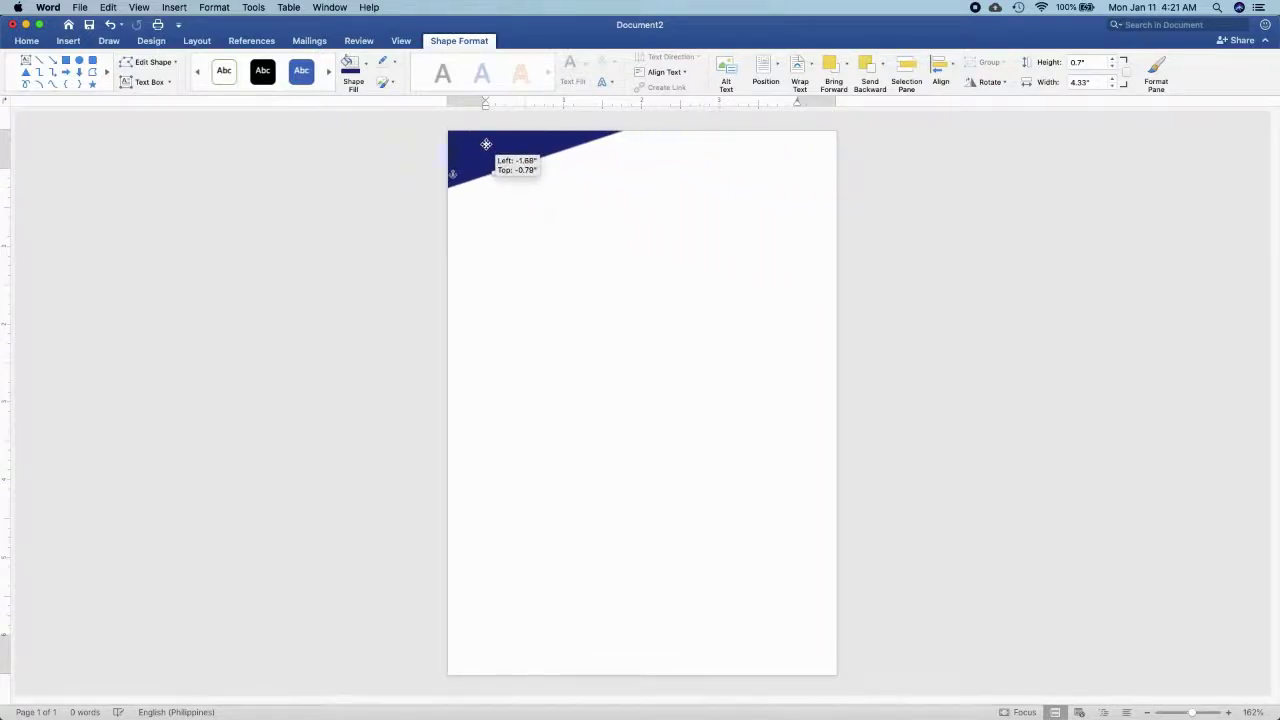
{"action": "mouse_move", "coordinate": [486, 144]}
{"action": "left_mouse_down"}
{"action": "mouse_move", "coordinate": [558, 187]}
{"action": "mouse_move", "coordinate": [464, 139]}
{"action": "left_mouse_up"}
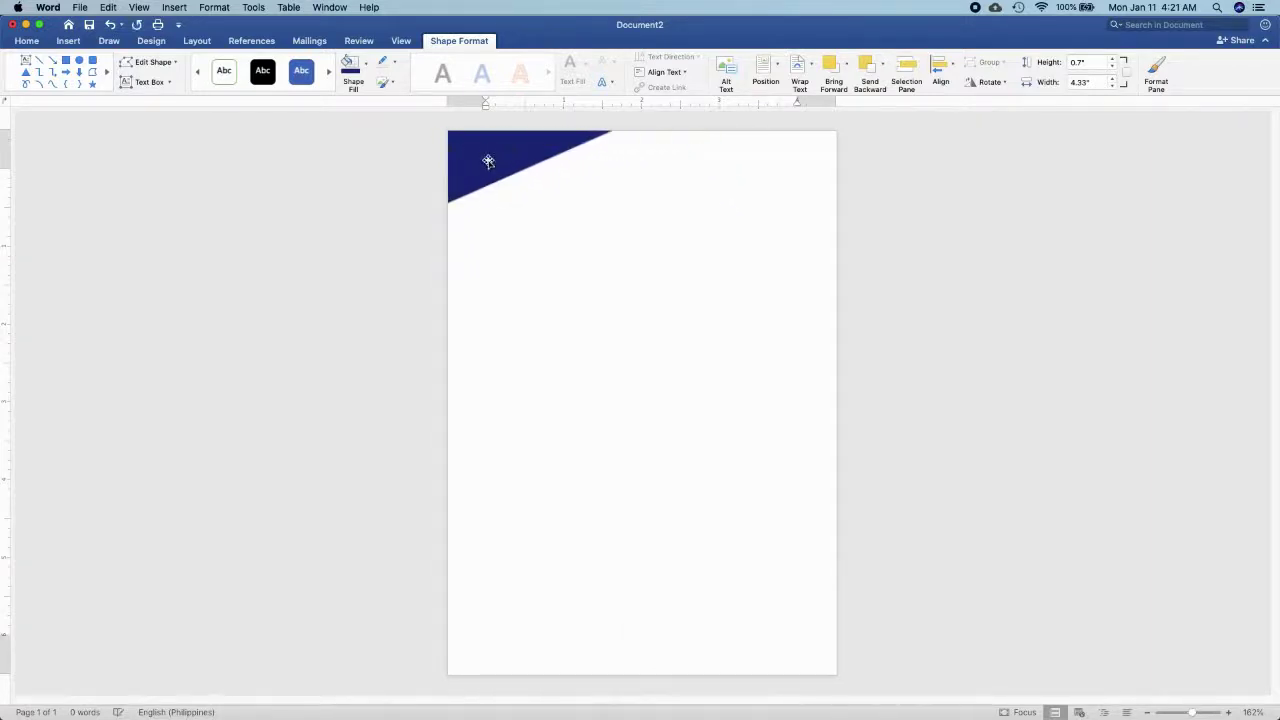
Copy the navy bar down the page, stretching each copy to the page edges as diagonal stripes.
{"action": "left_click_drag", "start_coordinate": [486, 160], "coordinate": [540, 225]}
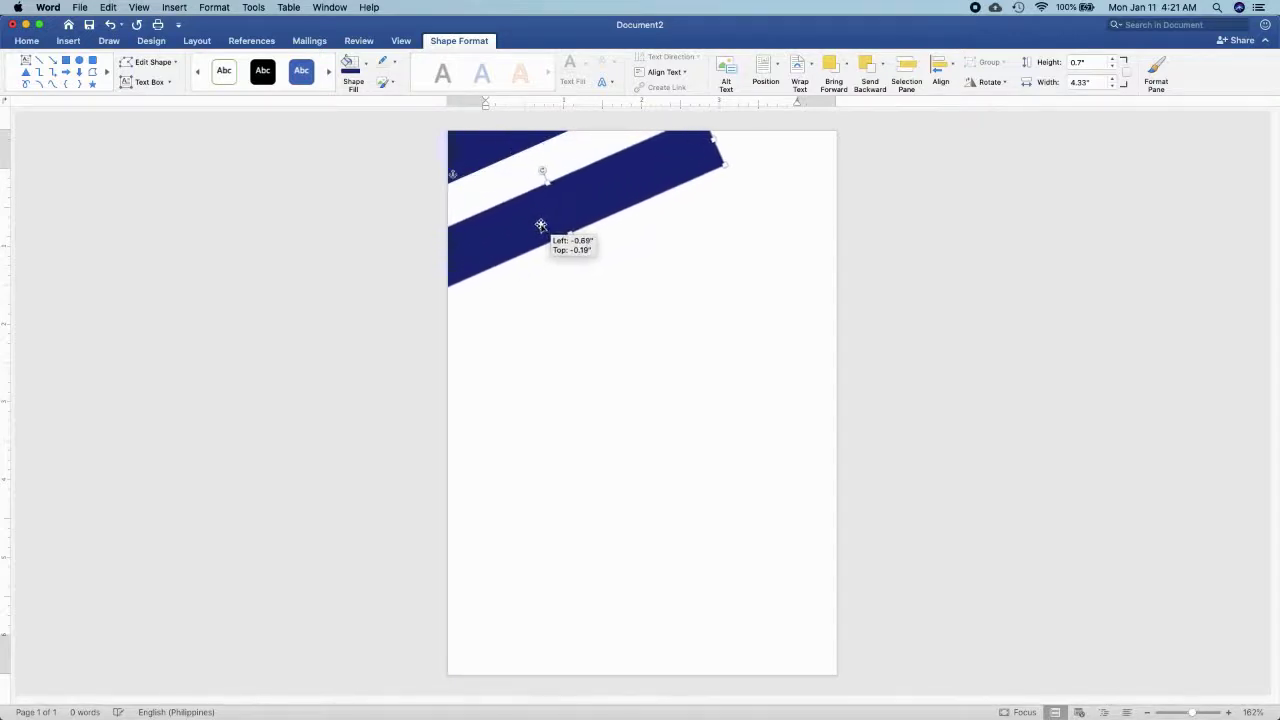
{"action": "left_click_drag", "start_coordinate": [714, 140], "coordinate": [787, 107]}
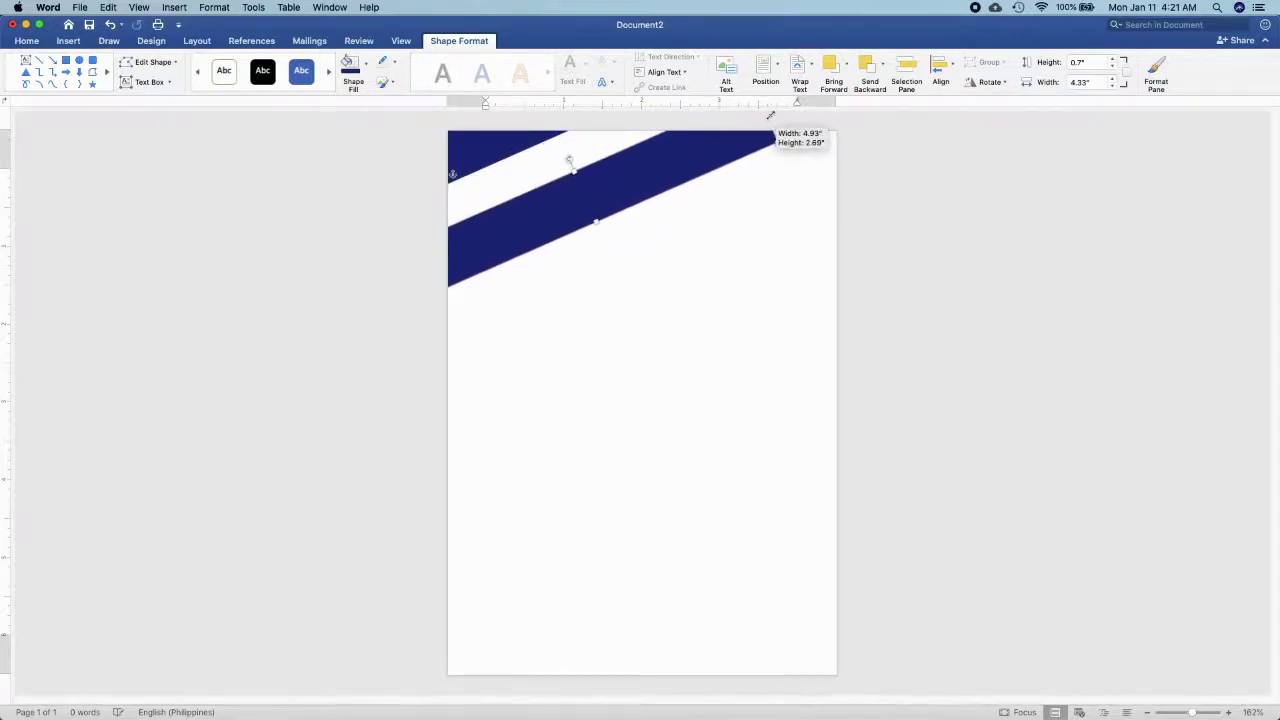
{"action": "mouse_move", "coordinate": [646, 180]}
{"action": "left_mouse_down"}
{"action": "mouse_move", "coordinate": [661, 172]}
{"action": "mouse_move", "coordinate": [642, 267]}
{"action": "left_mouse_up"}
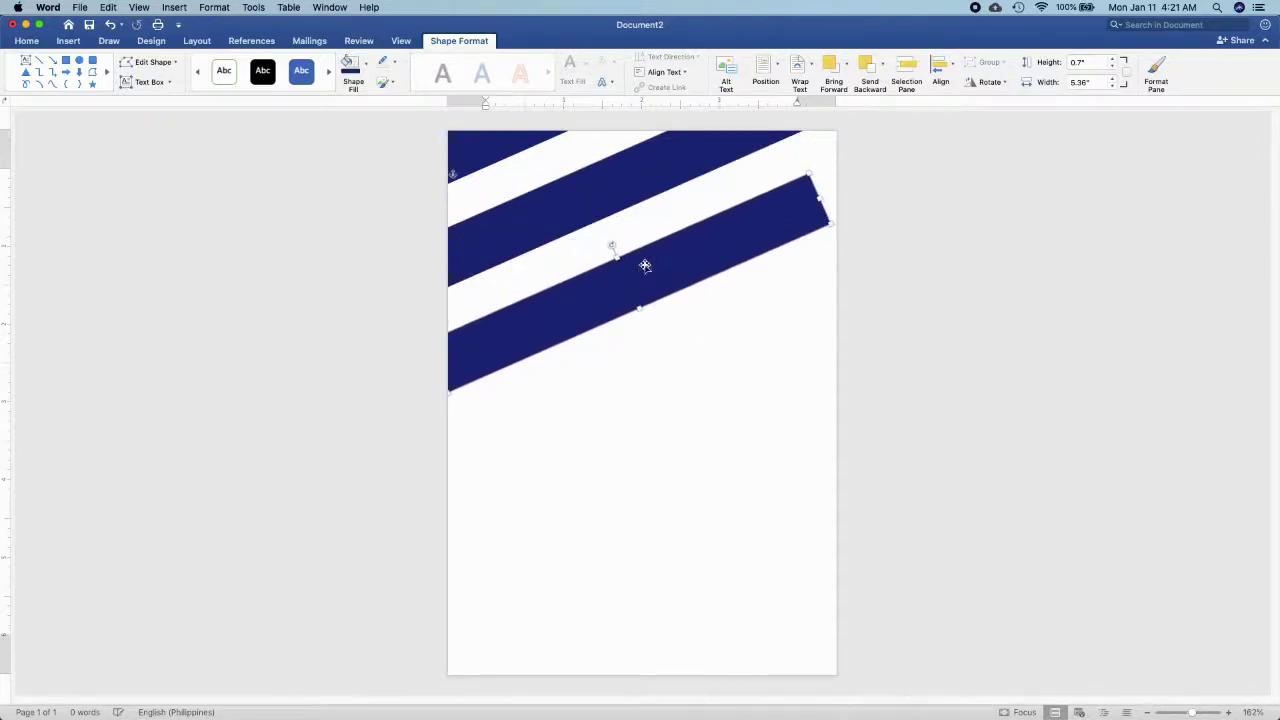
{"action": "left_click_drag", "start_coordinate": [816, 196], "coordinate": [880, 181]}
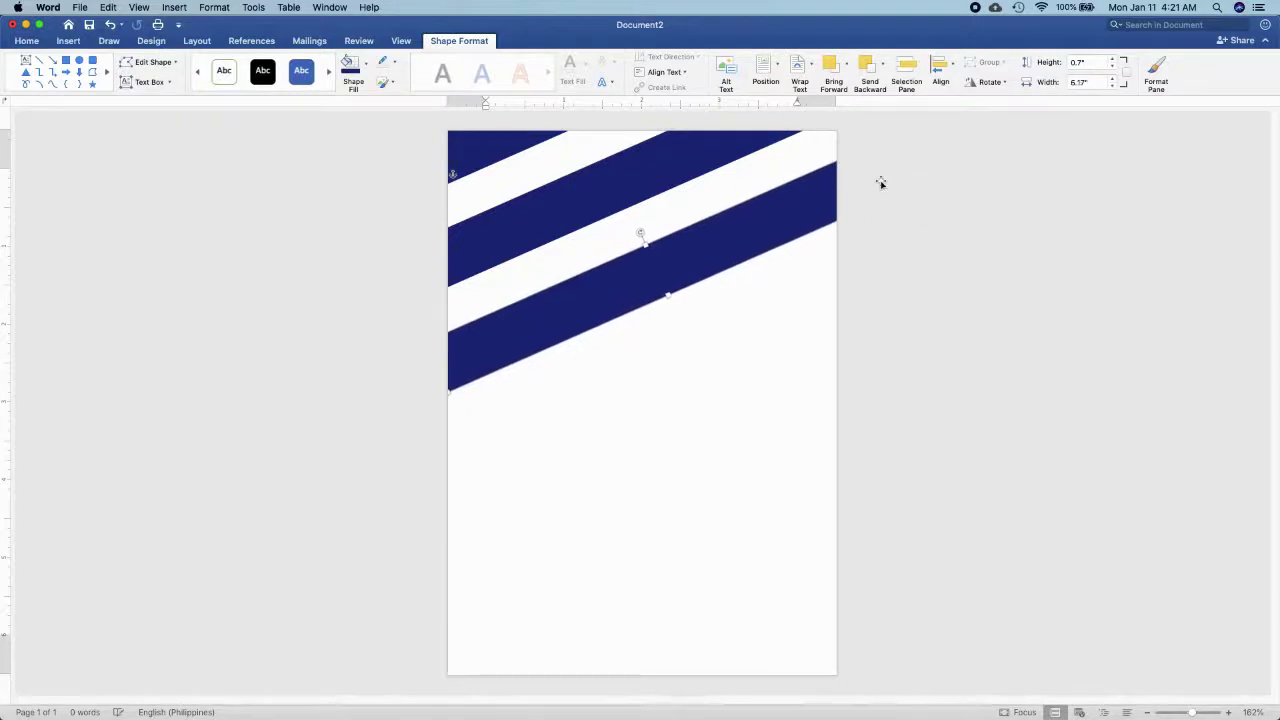
{"action": "mouse_move", "coordinate": [720, 247]}
{"action": "left_mouse_down"}
{"action": "mouse_move", "coordinate": [696, 450]}
{"action": "mouse_move", "coordinate": [708, 477]}
{"action": "mouse_move", "coordinate": [701, 561]}
{"action": "mouse_move", "coordinate": [786, 636]}
{"action": "left_mouse_up"}
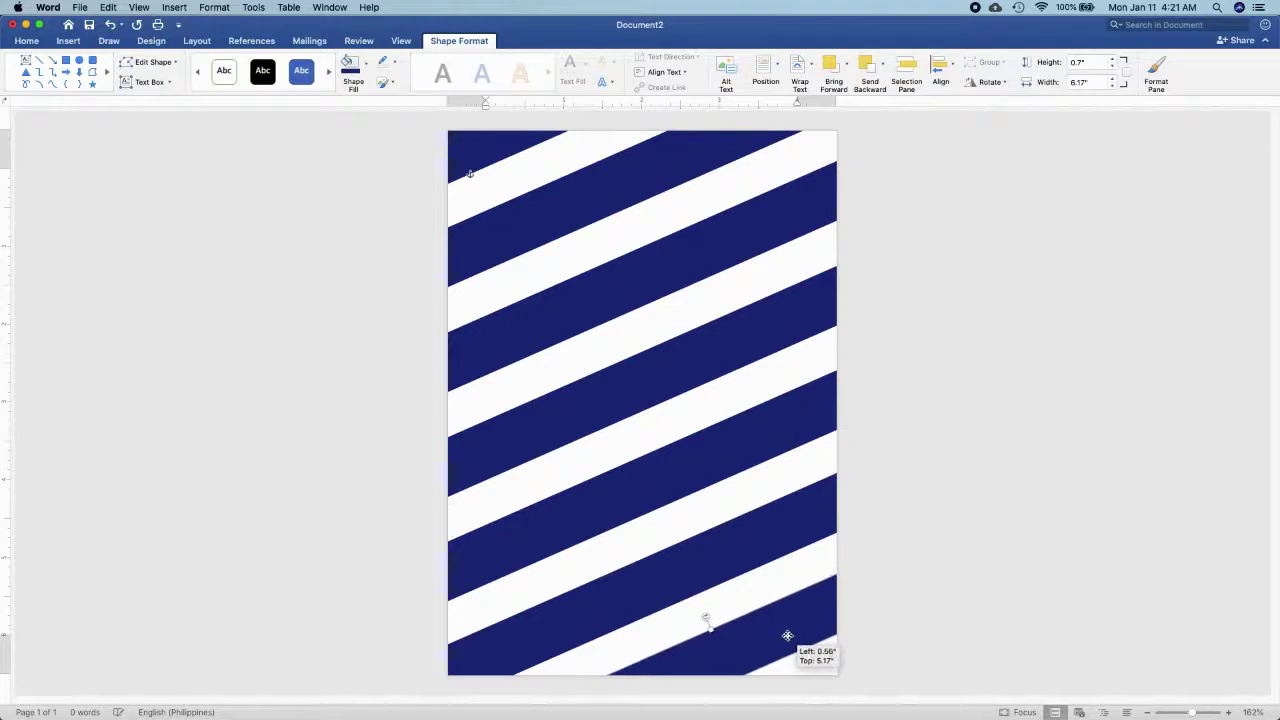
Insert the picture 1.jpg from the Desktop's prince folder.
{"action": "left_click", "coordinate": [68, 41]}
{"action": "left_click", "coordinate": [173, 67]}
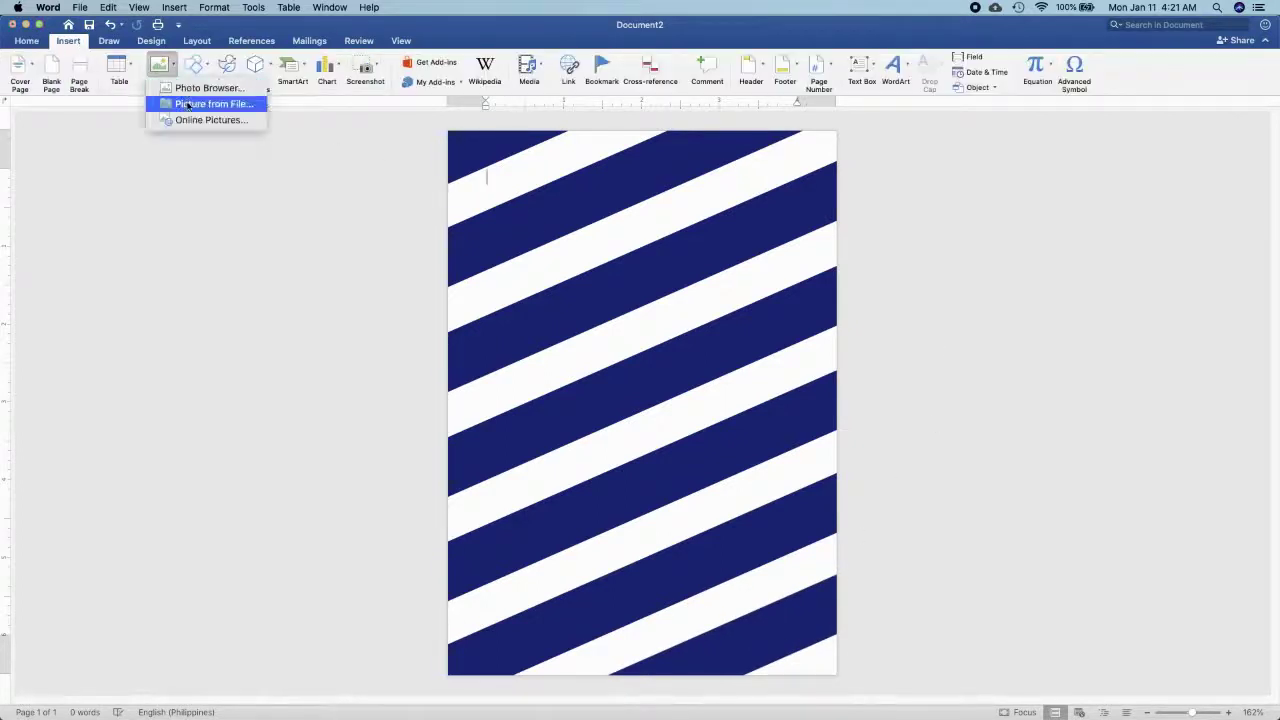
{"action": "left_click", "coordinate": [187, 106]}
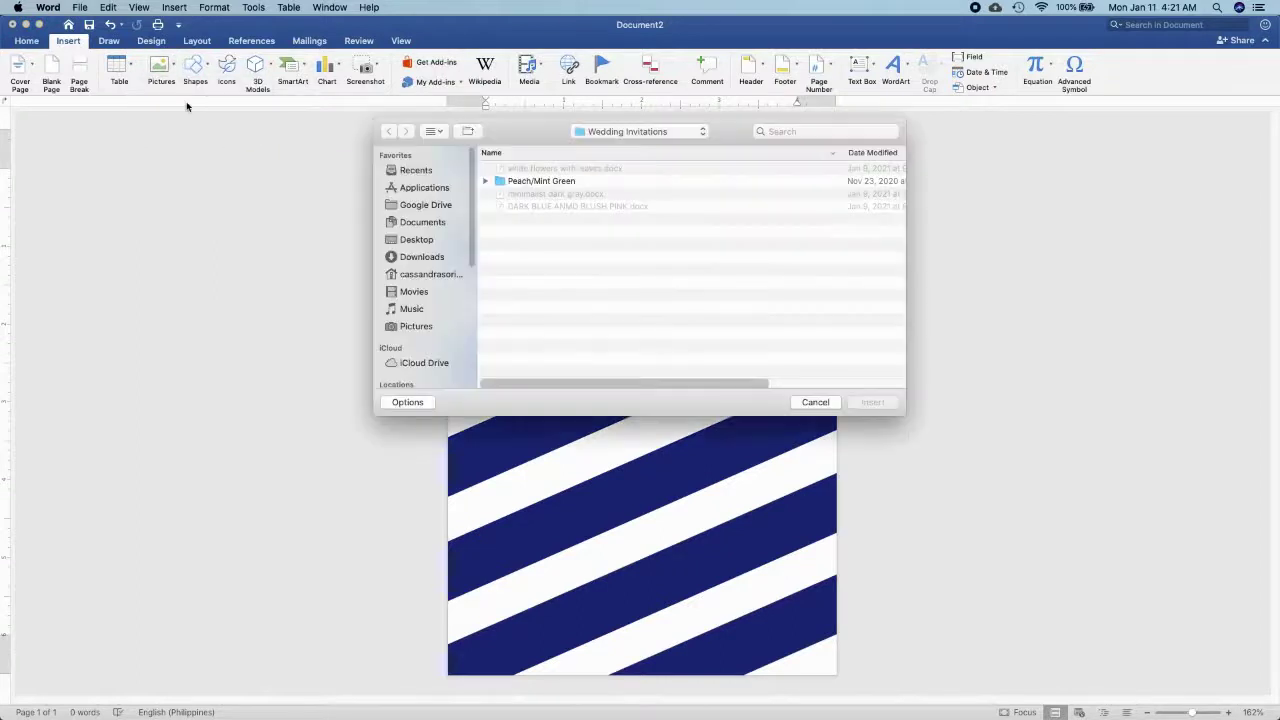
{"action": "left_click", "coordinate": [422, 240]}
{"action": "left_click", "coordinate": [526, 234]}
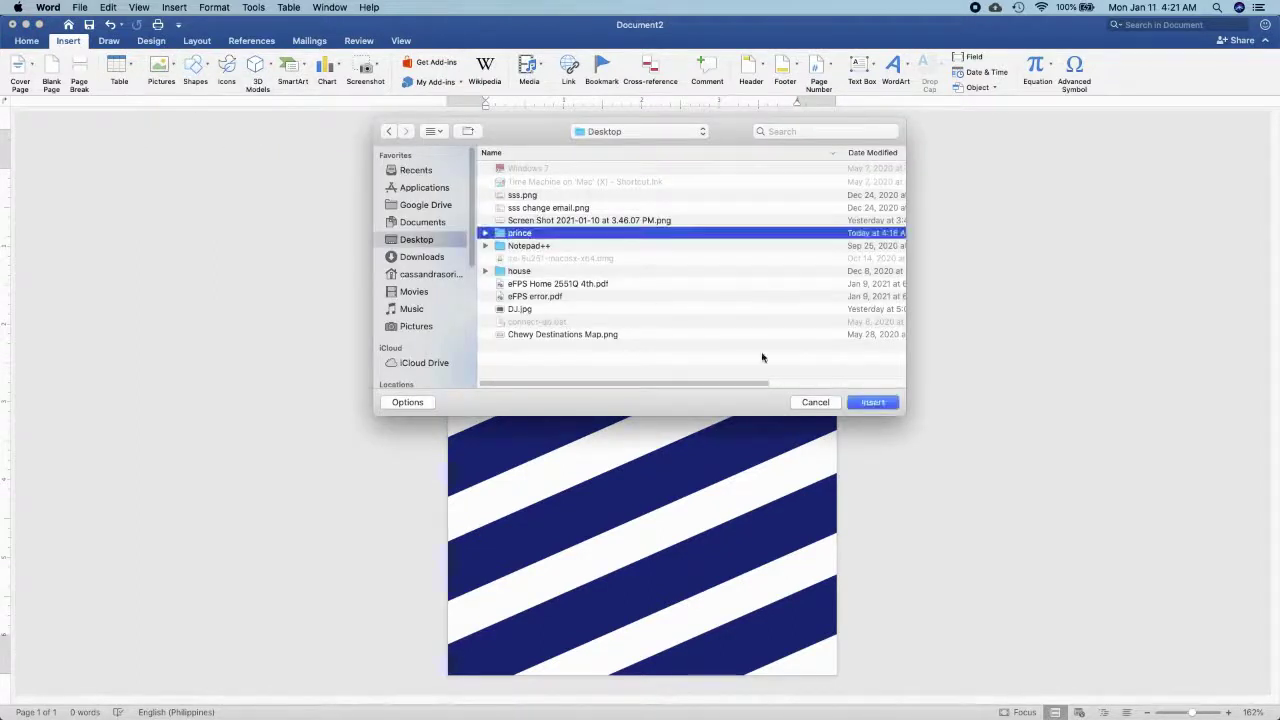
{"action": "left_click", "coordinate": [884, 404]}
{"action": "left_click", "coordinate": [536, 194]}
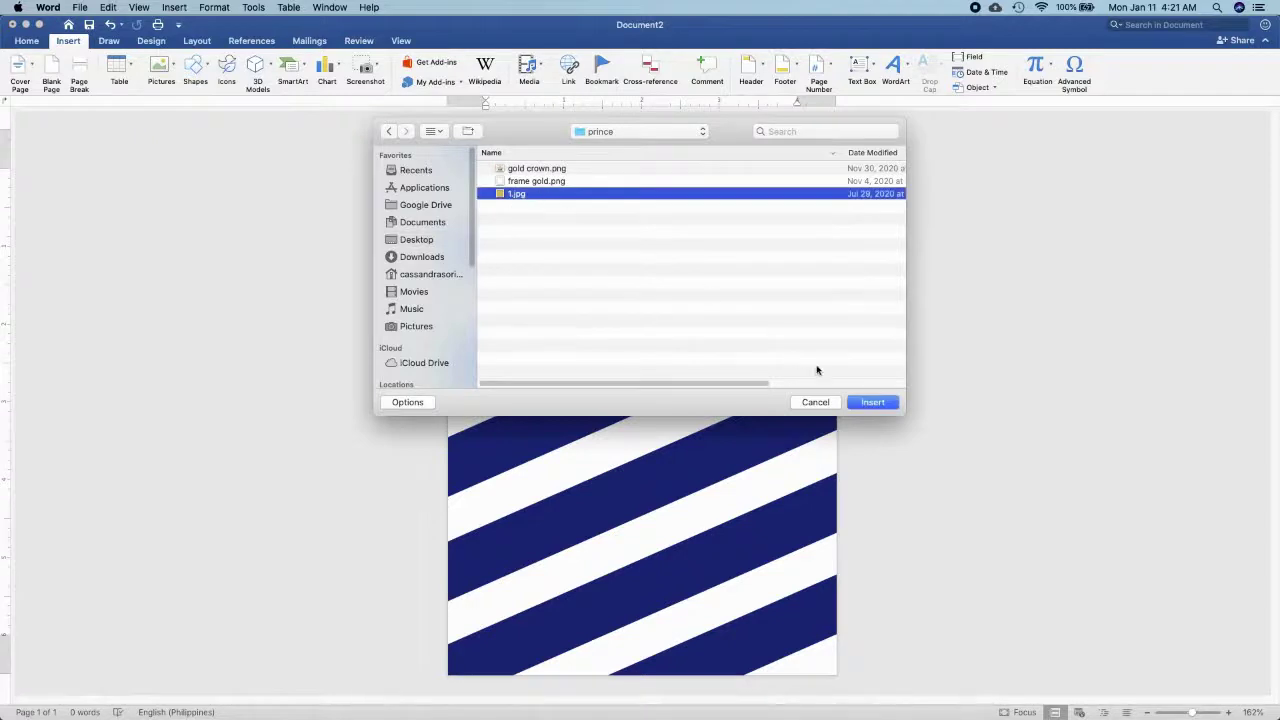
{"action": "left_click", "coordinate": [862, 402]}
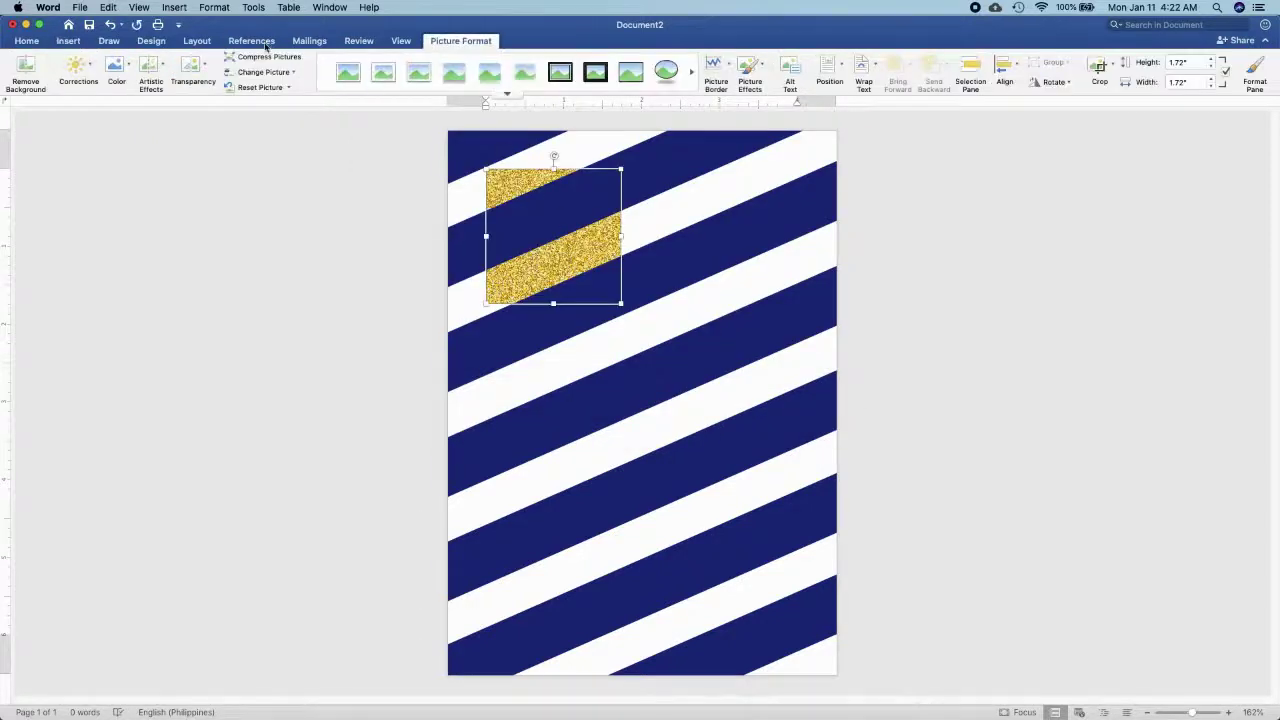
Set the glitter picture behind text and tilt it to match the stripes.
{"action": "left_click", "coordinate": [197, 41]}
{"action": "left_click", "coordinate": [519, 72]}
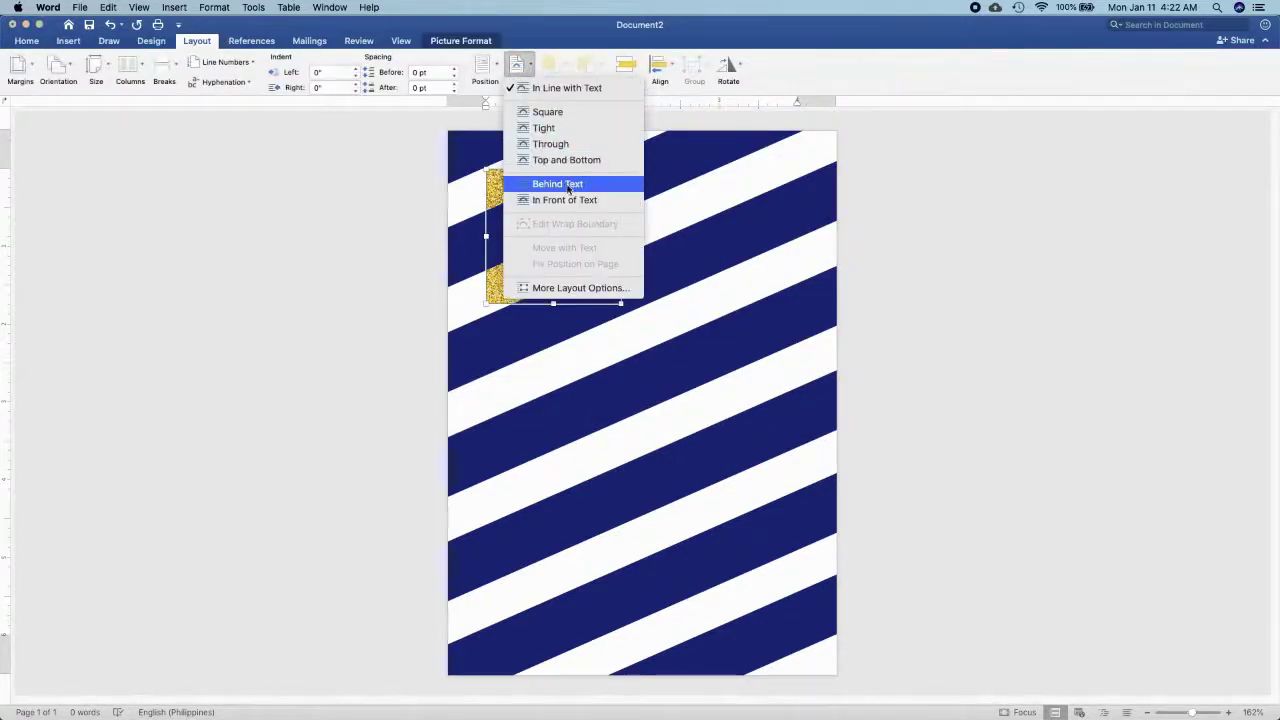
{"action": "left_click", "coordinate": [570, 190]}
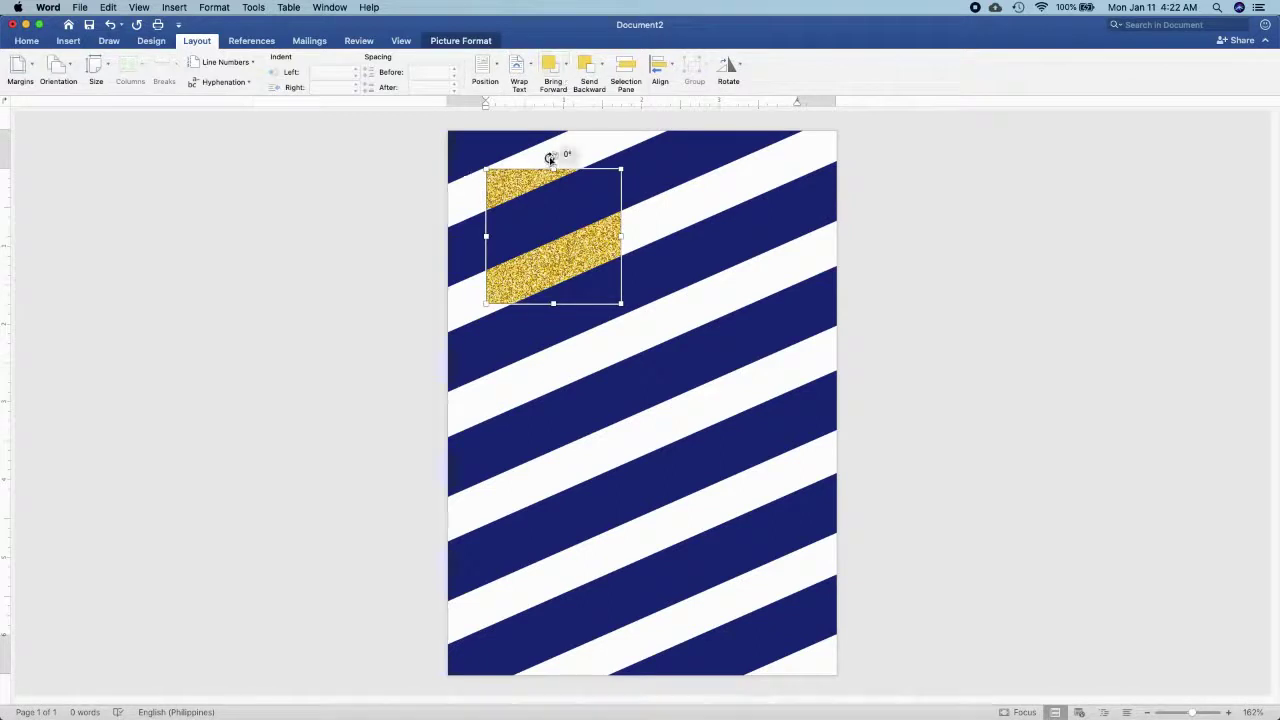
{"action": "left_click_drag", "start_coordinate": [553, 157], "coordinate": [524, 163]}
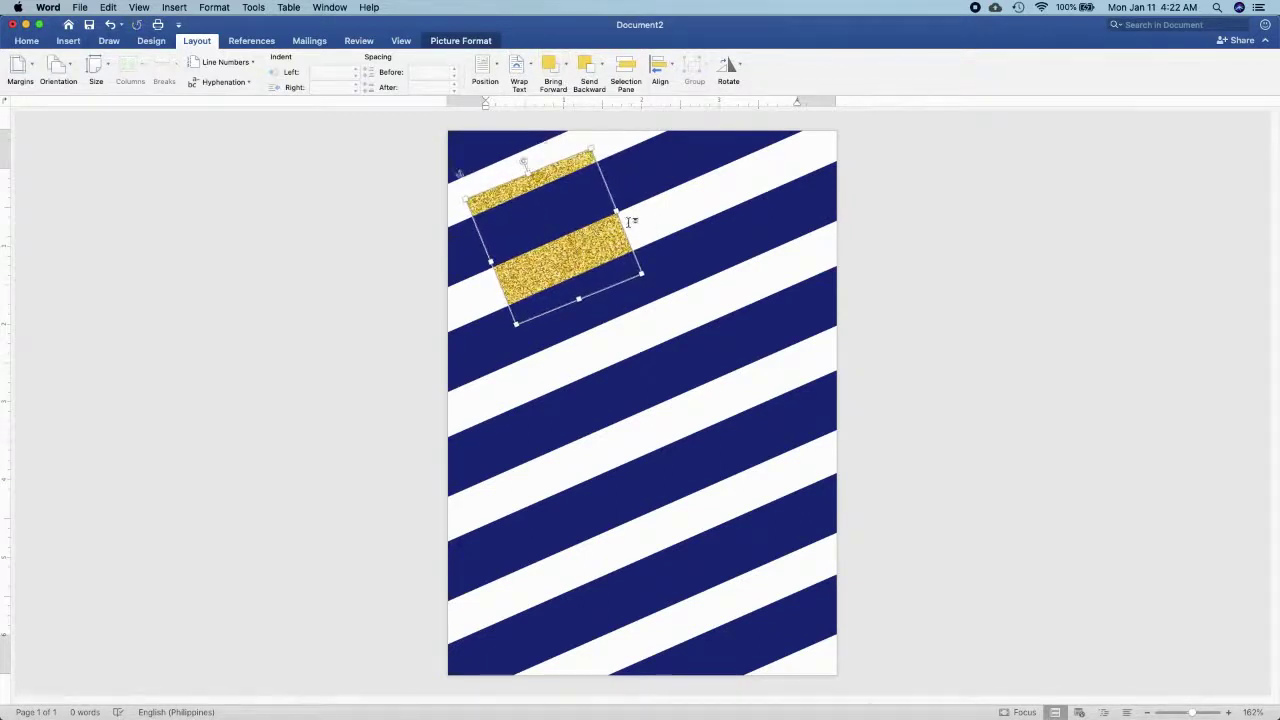
Reshape the glitter into a thin angled strip along the top stripe and place a copy lower.
{"action": "left_click_drag", "start_coordinate": [616, 213], "coordinate": [707, 211]}
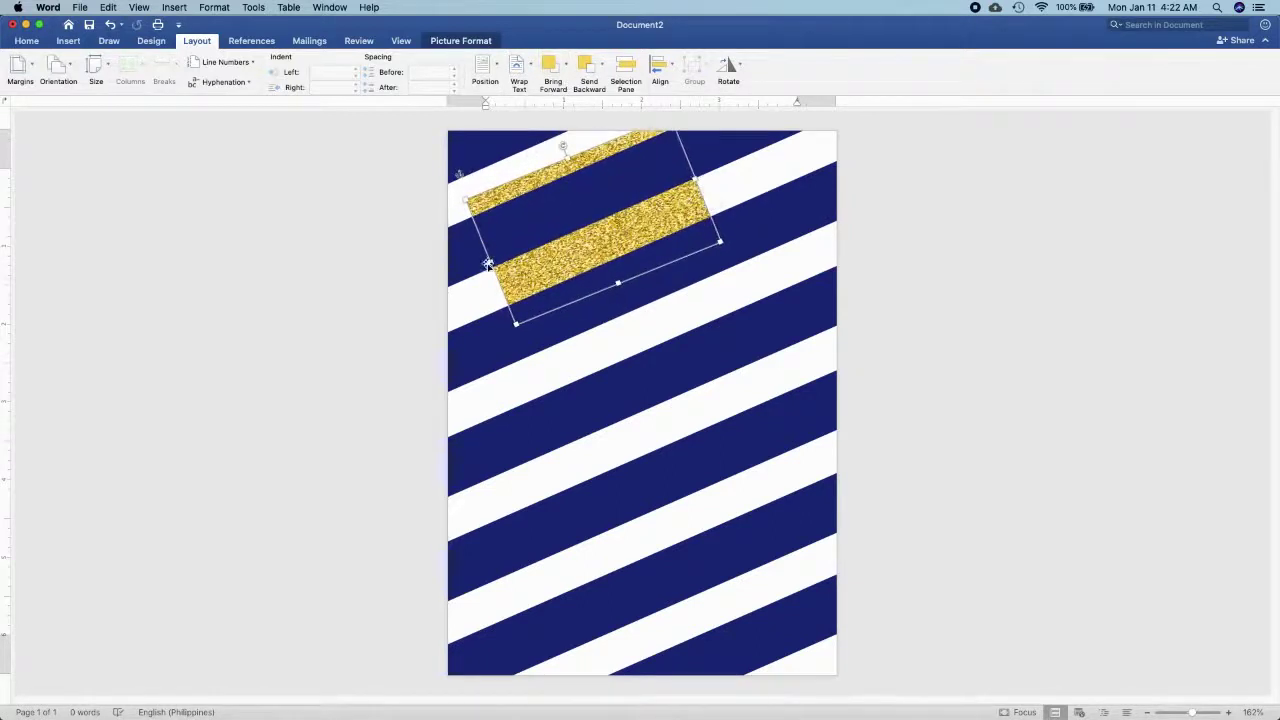
{"action": "left_click", "coordinate": [488, 264]}
{"action": "left_click_drag", "start_coordinate": [491, 263], "coordinate": [458, 272]}
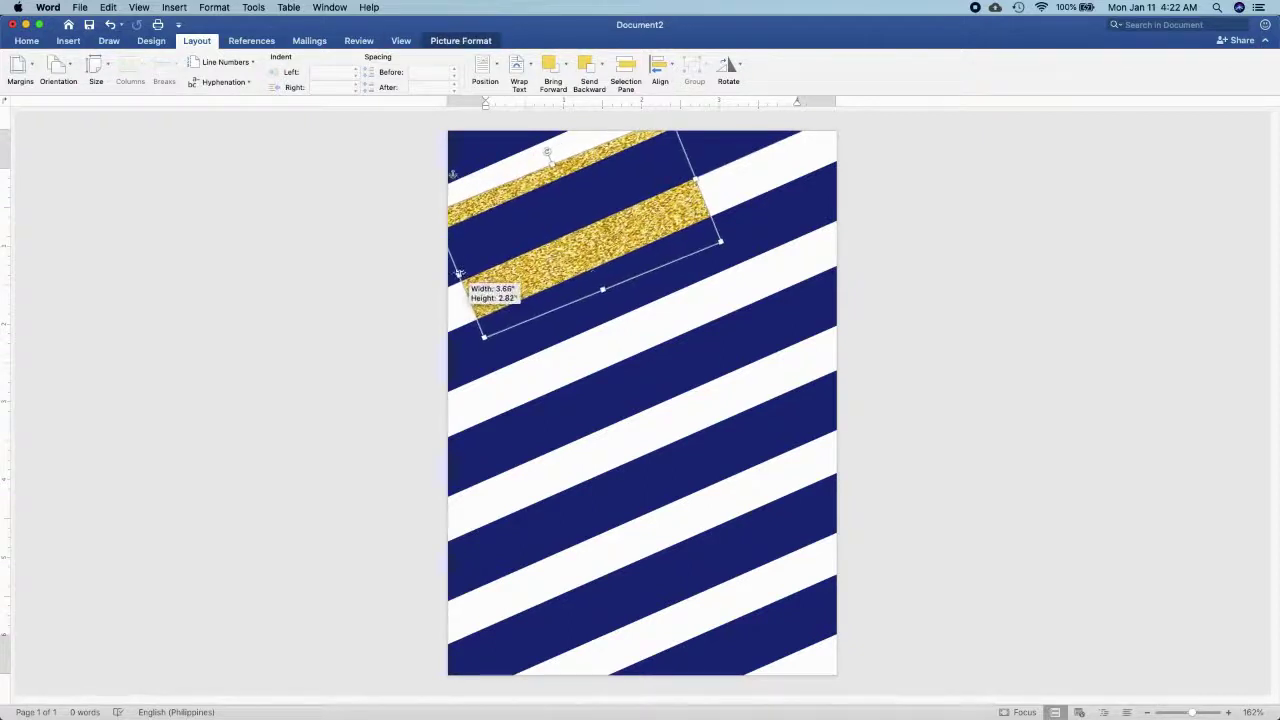
{"action": "left_click_drag", "start_coordinate": [598, 283], "coordinate": [568, 227]}
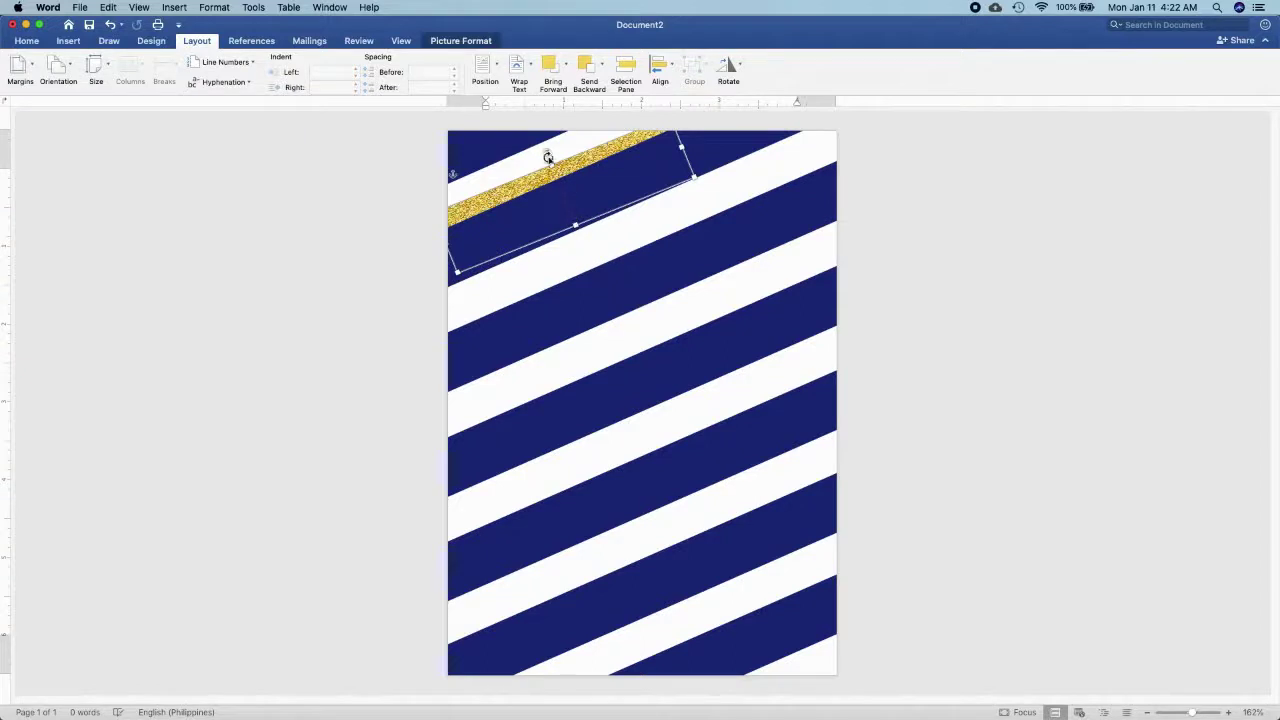
{"action": "left_click_drag", "start_coordinate": [546, 154], "coordinate": [545, 154]}
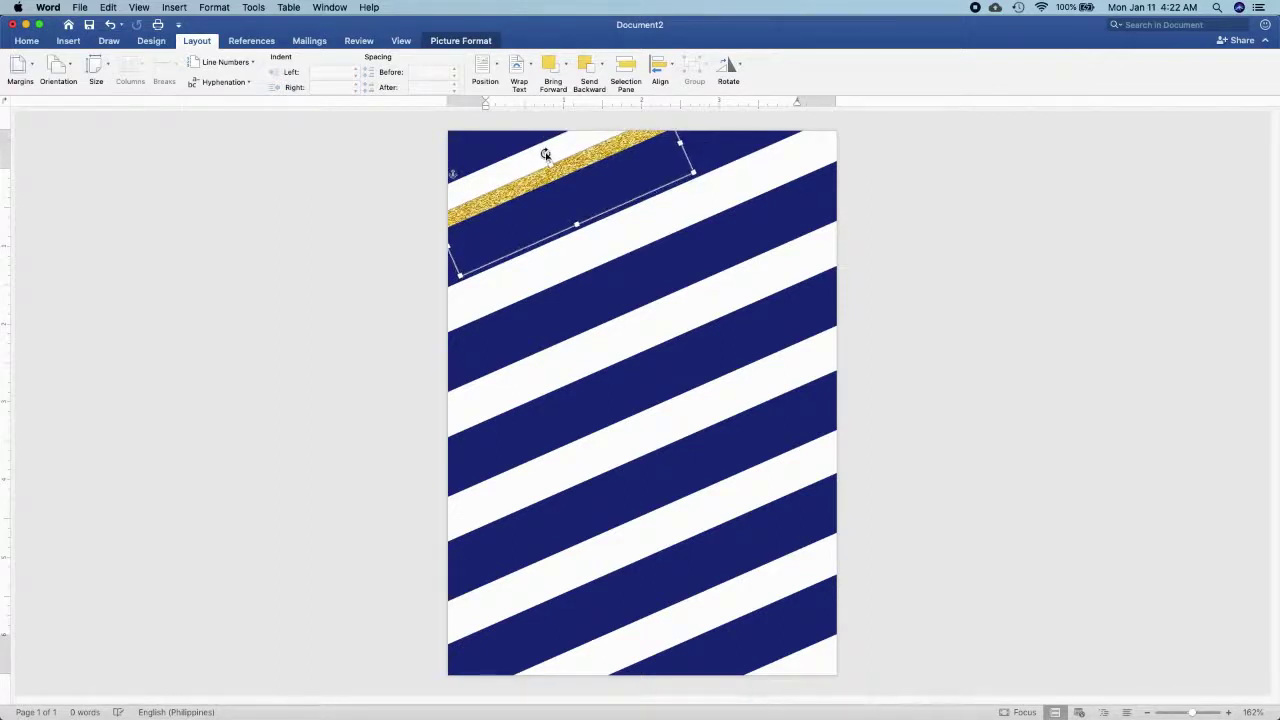
{"action": "left_click_drag", "start_coordinate": [545, 154], "coordinate": [546, 154]}
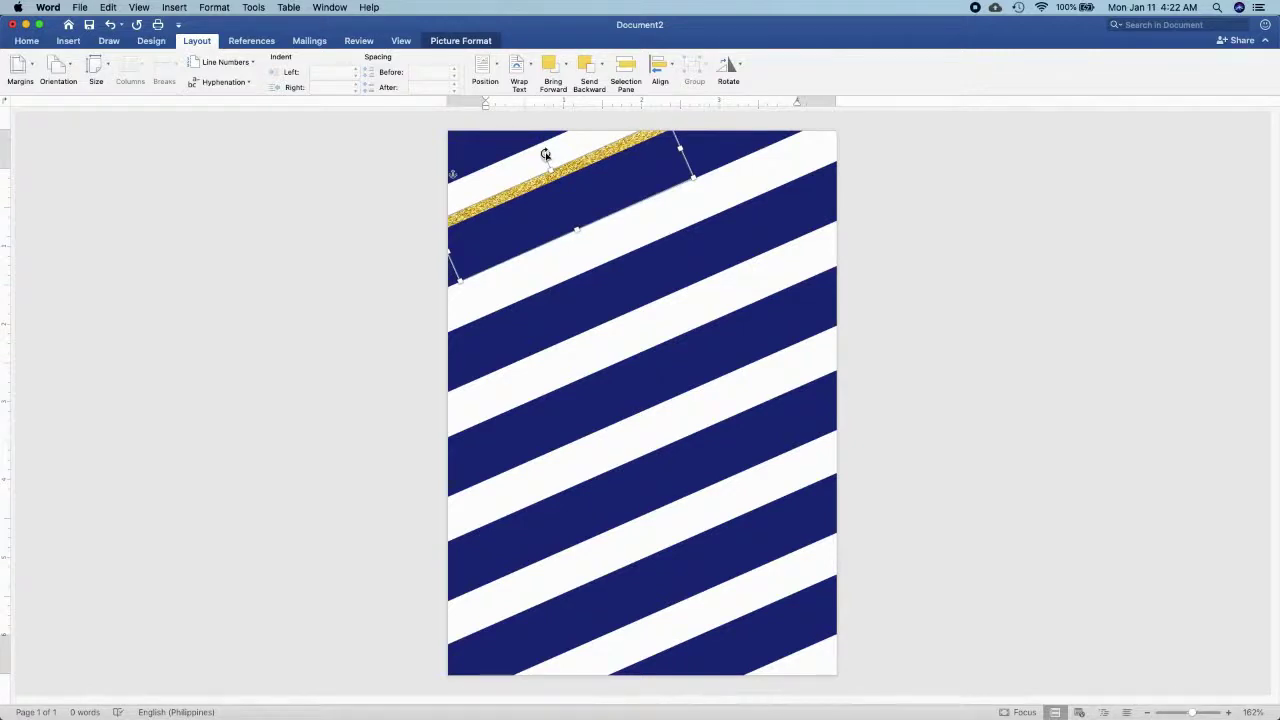
{"action": "left_click_drag", "start_coordinate": [575, 240], "coordinate": [550, 335]}
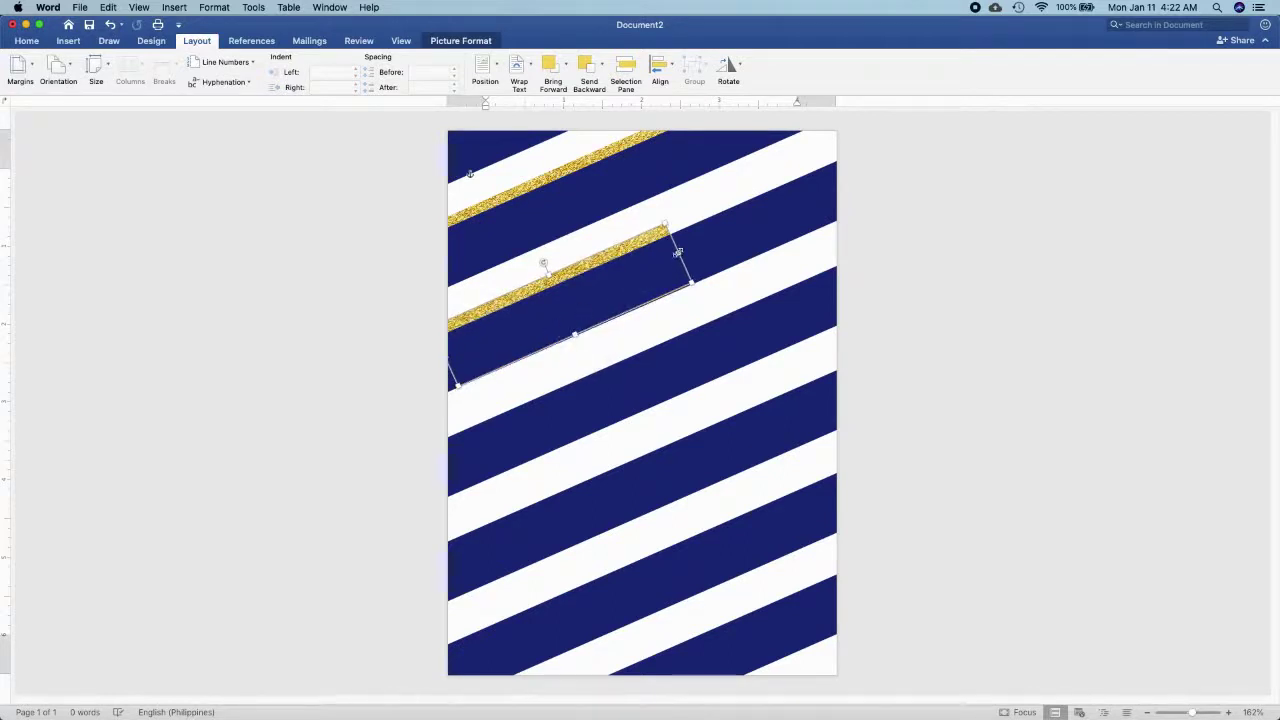
Stretch glitter strips to the right edge and add copies along the navy stripes to the bottom.
{"action": "left_click_drag", "start_coordinate": [678, 253], "coordinate": [863, 182]}
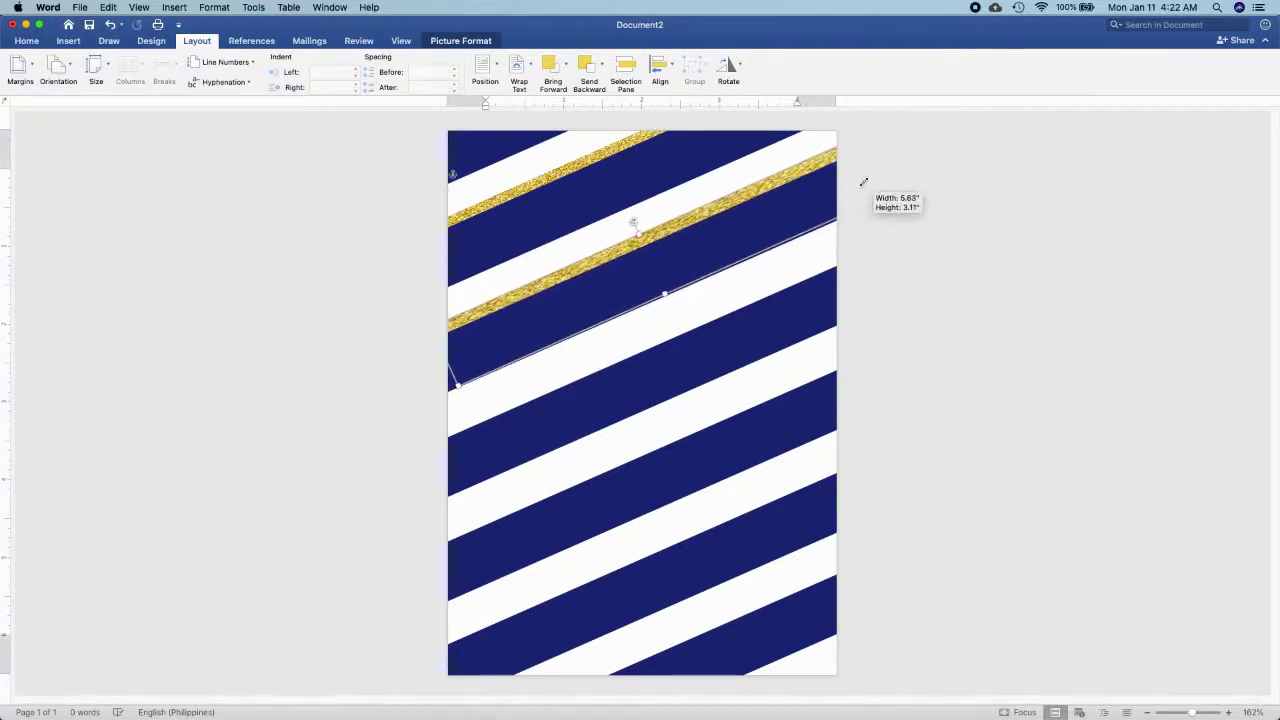
{"action": "left_click_drag", "start_coordinate": [800, 300], "coordinate": [775, 344]}
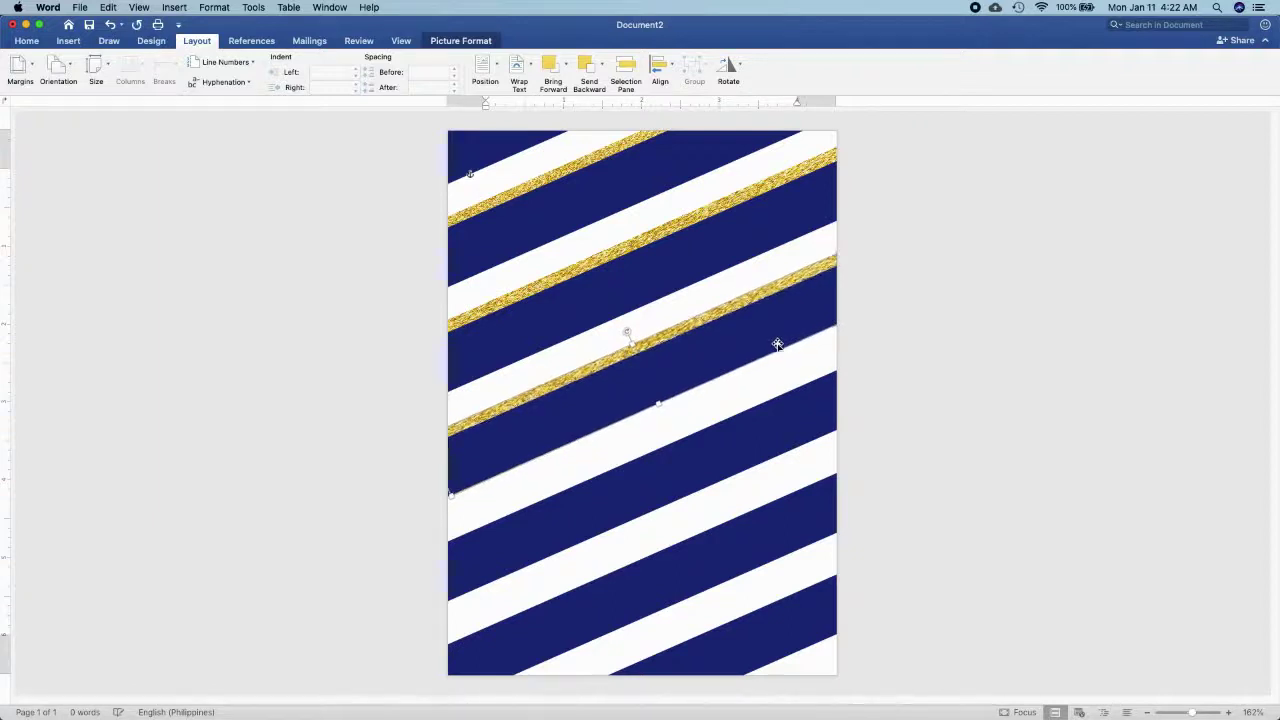
{"action": "left_click_drag", "start_coordinate": [777, 344], "coordinate": [715, 474]}
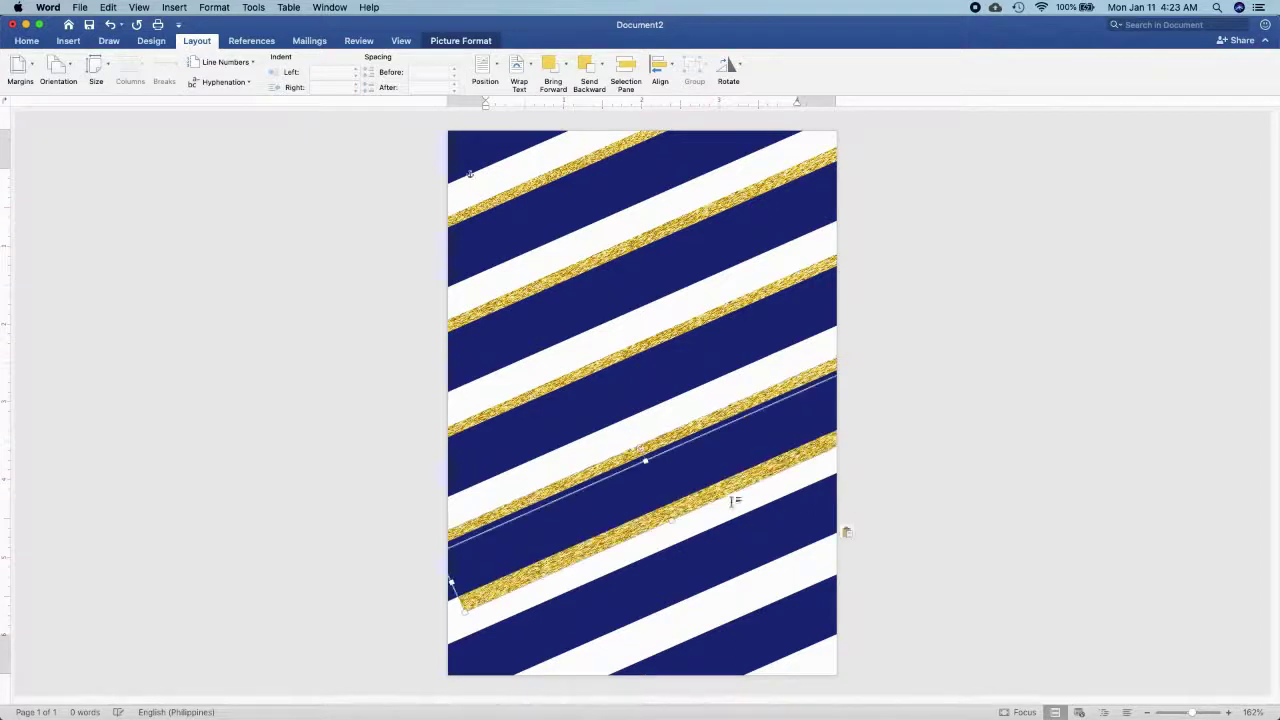
{"action": "left_click_drag", "start_coordinate": [715, 495], "coordinate": [707, 581]}
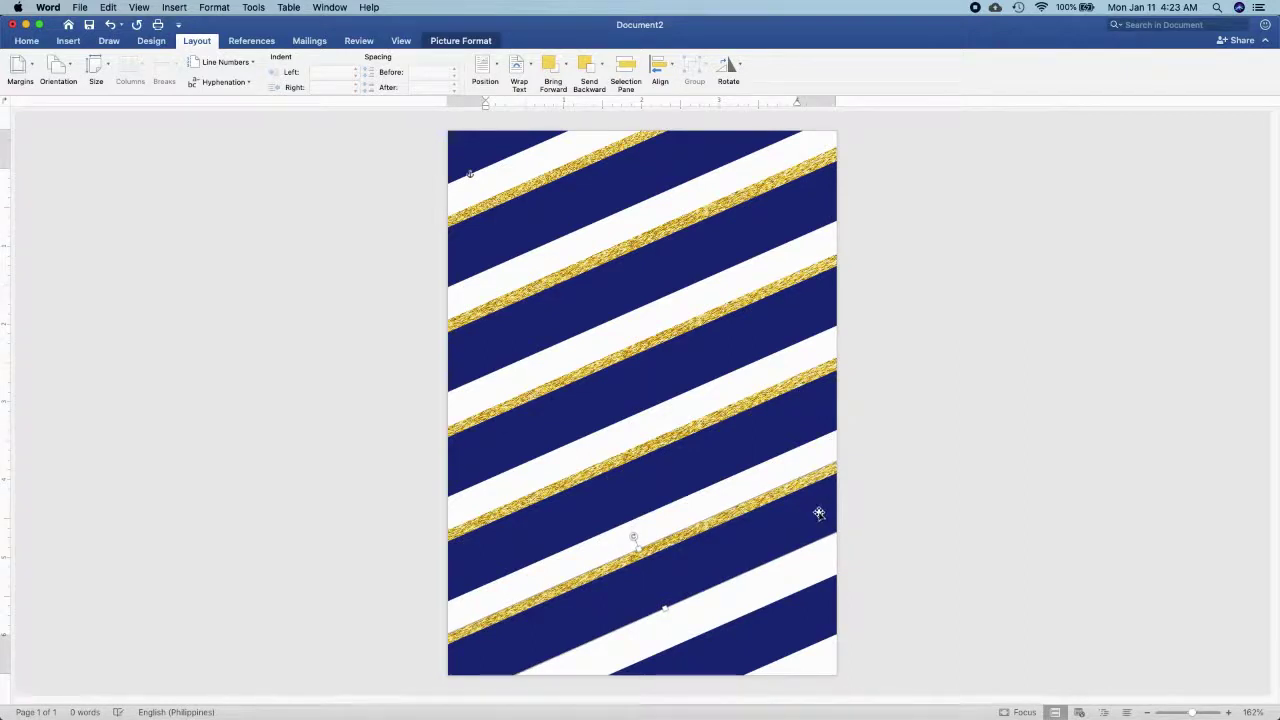
{"action": "left_click_drag", "start_coordinate": [774, 585], "coordinate": [786, 508]}
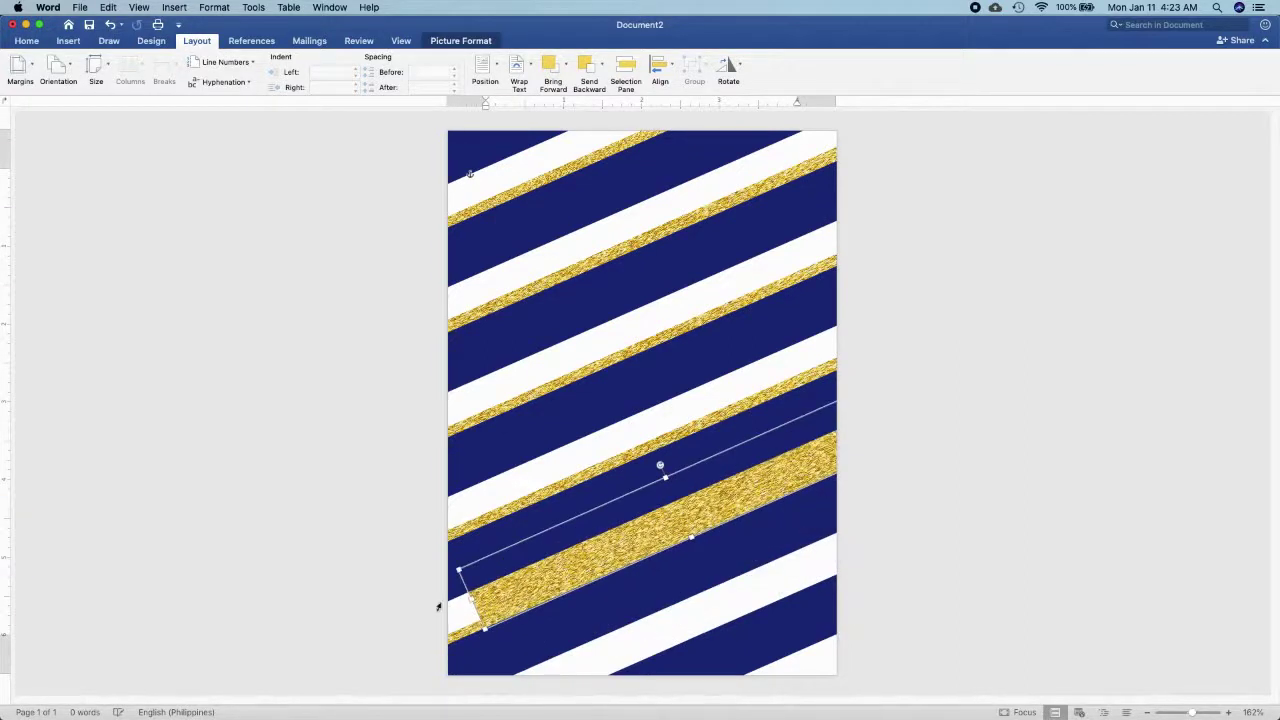
{"action": "left_click_drag", "start_coordinate": [467, 598], "coordinate": [618, 688]}
Nudge the bottom gold stripe right, thicken it and reposition it up and left.
{"action": "left_click_drag", "start_coordinate": [680, 653], "coordinate": [681, 654]}
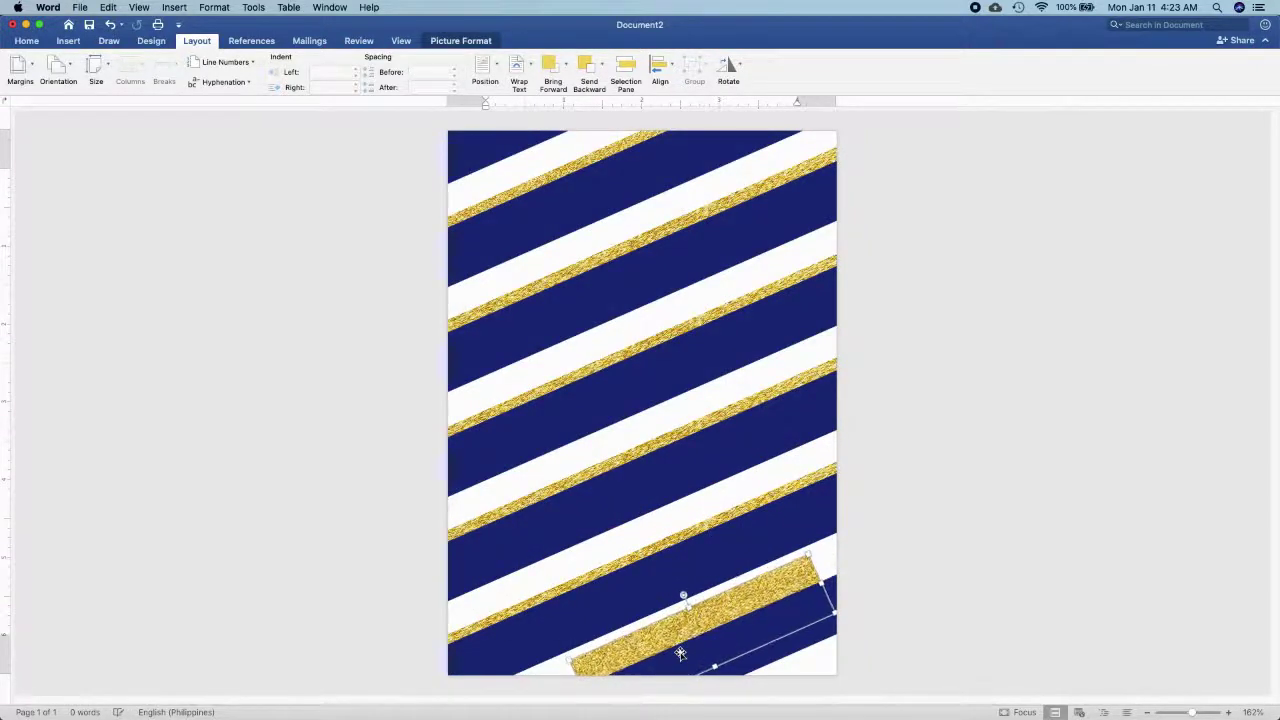
{"action": "key", "text": "Right"}
{"action": "key", "text": "Right"}
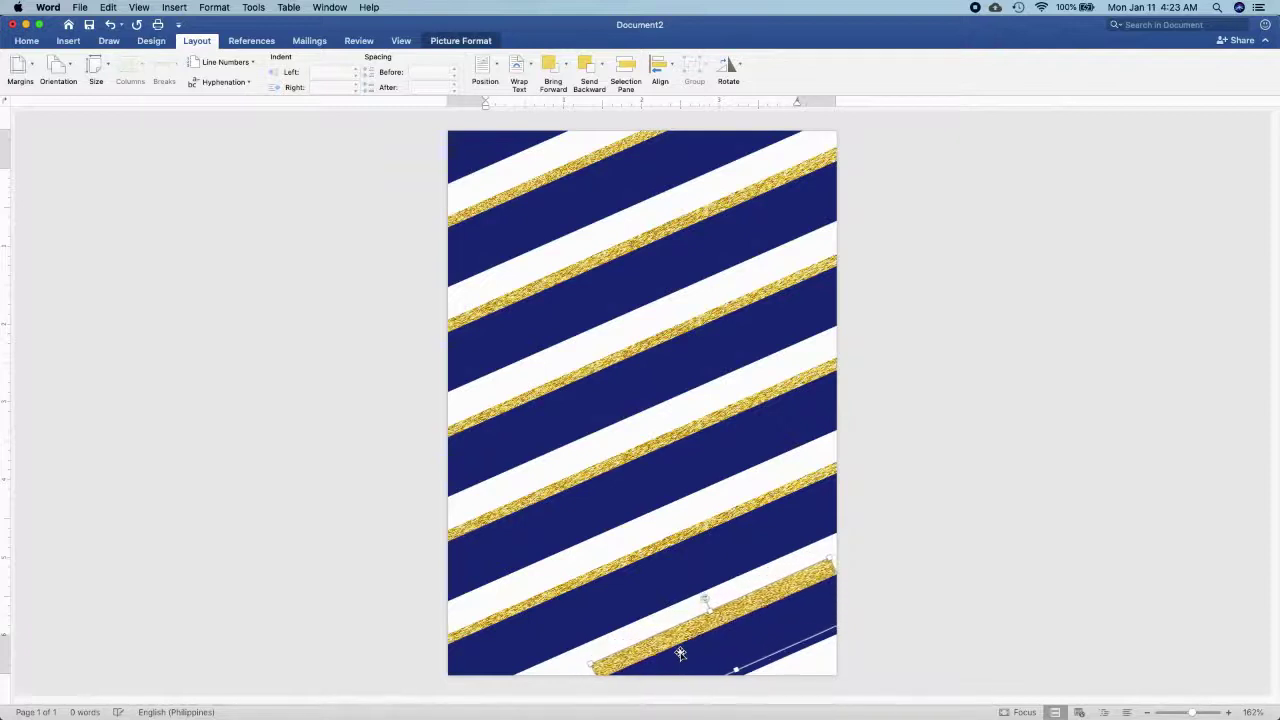
{"action": "key", "text": "Right"}
{"action": "key", "text": "Right"}
{"action": "key", "text": "Right"}
{"action": "key", "text": "Right"}
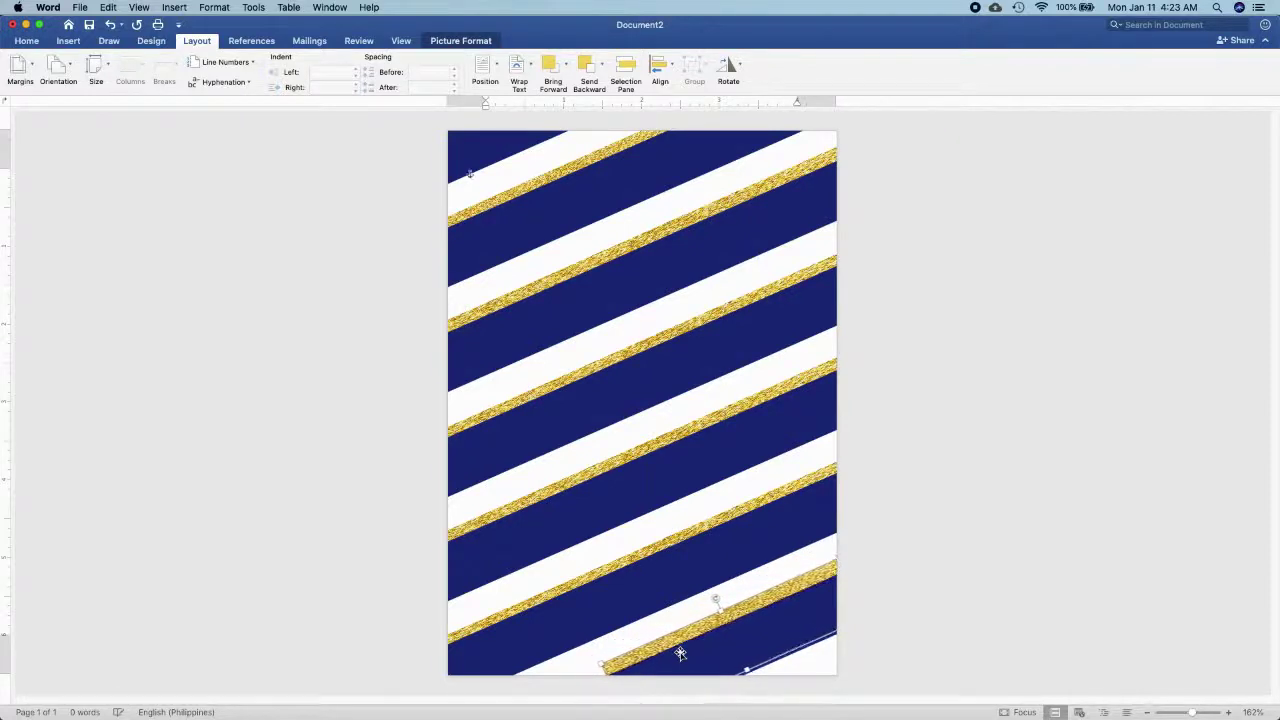
{"action": "key", "text": "Right"}
{"action": "key", "text": "Right"}
{"action": "key", "text": "Right"}
{"action": "key", "text": "Right"}
{"action": "key", "text": "Right"}
{"action": "key", "text": "Right"}
{"action": "key", "text": "Right"}
{"action": "key", "text": "Right"}
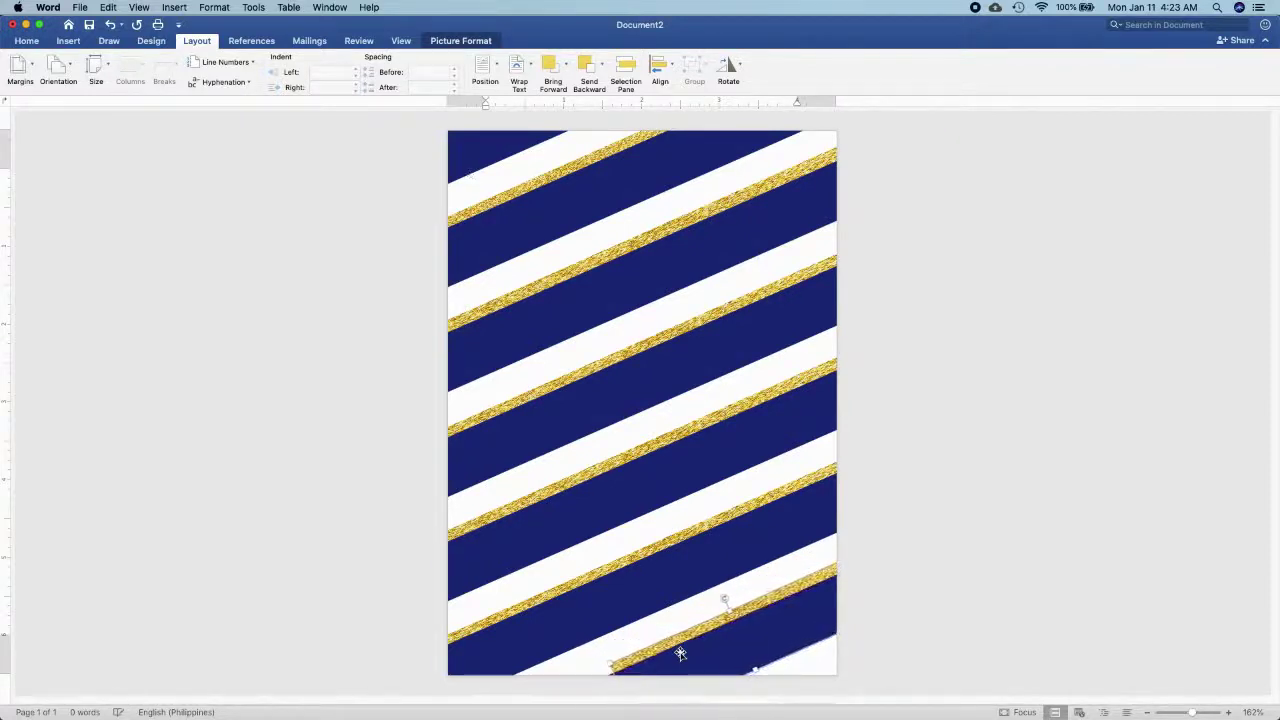
{"action": "key", "text": "Right"}
{"action": "key", "text": "Right"}
{"action": "key", "text": "Right"}
{"action": "key", "text": "shift+Up"}
{"action": "key", "text": "shift+Up"}
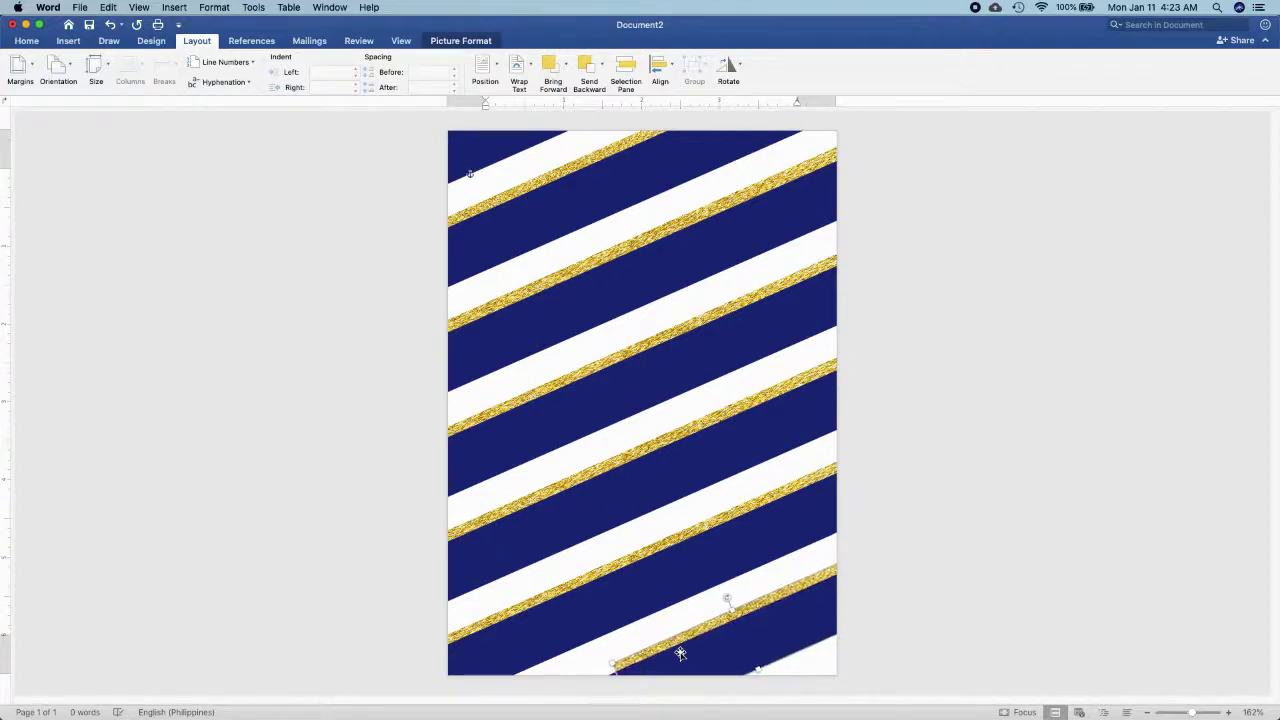
{"action": "key", "text": "shift+Up"}
{"action": "key", "text": "shift+Up"}
{"action": "key", "text": "shift+Up"}
{"action": "key", "text": "shift+Up"}
{"action": "key", "text": "shift+Up"}
{"action": "key", "text": "shift+Up"}
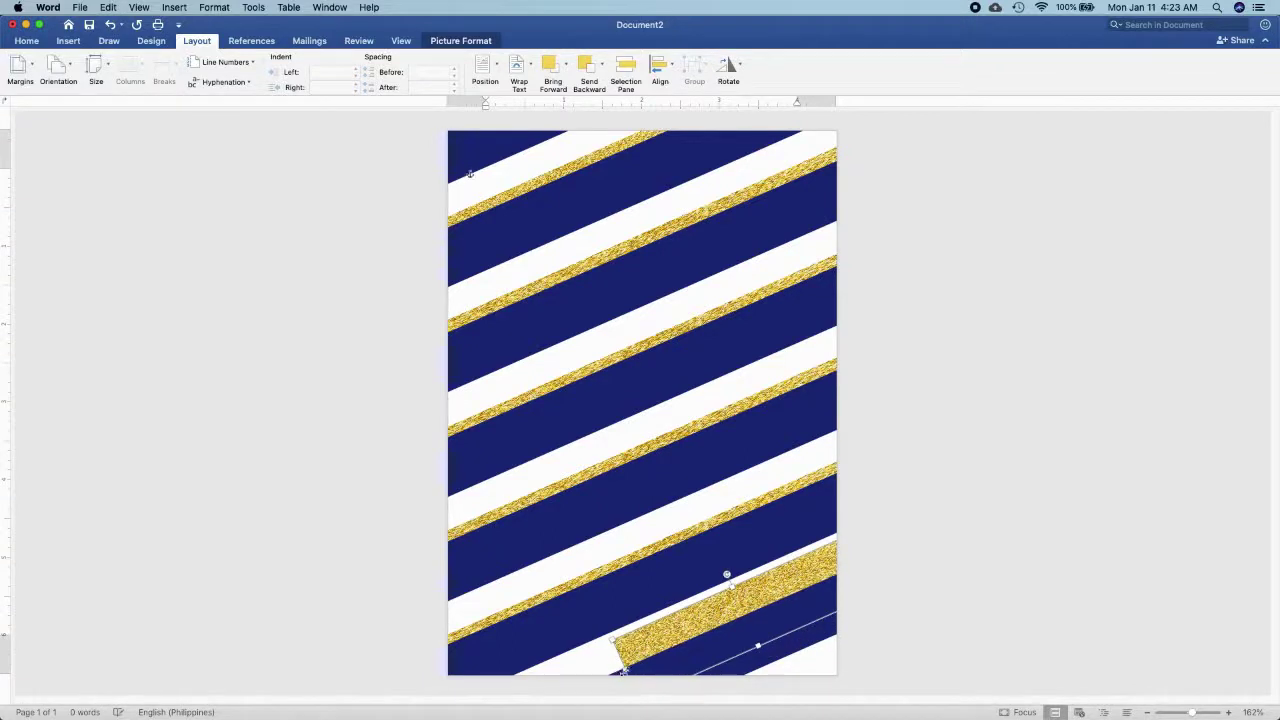
{"action": "mouse_move", "coordinate": [622, 671]}
{"action": "left_mouse_down"}
{"action": "mouse_move", "coordinate": [704, 617]}
{"action": "mouse_move", "coordinate": [702, 630]}
{"action": "left_mouse_up"}
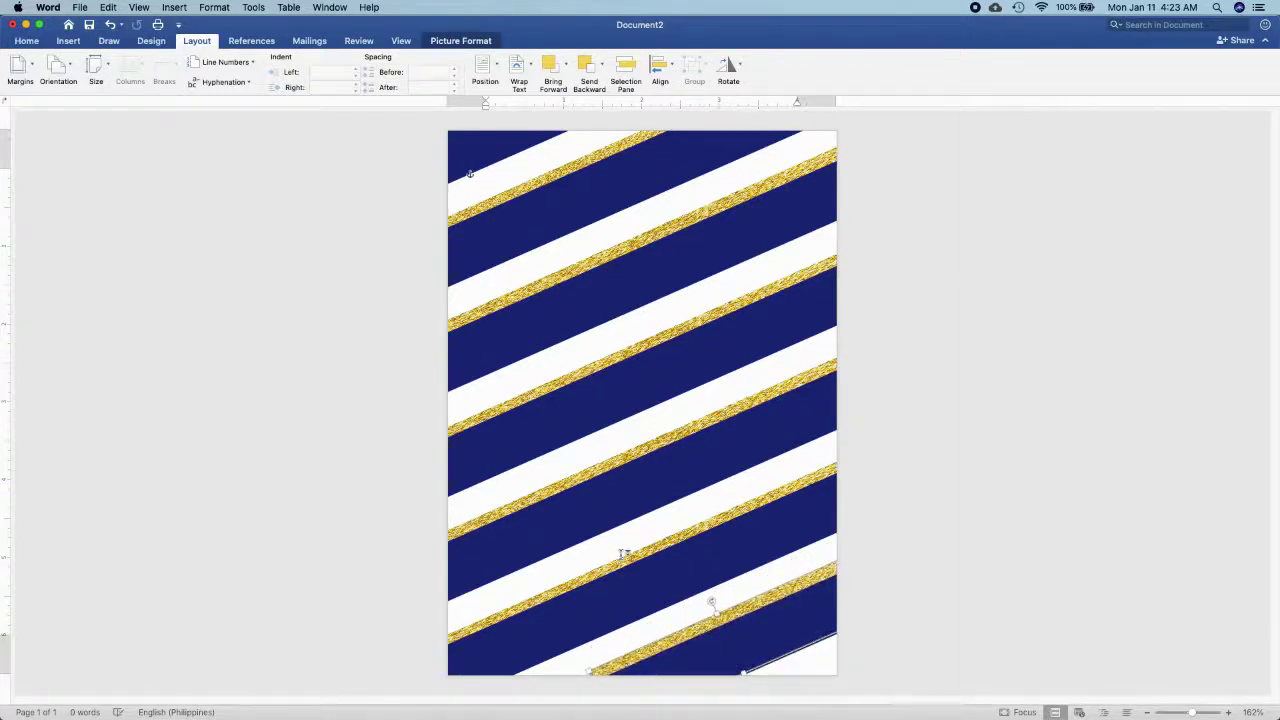
Shorten another gold stripe, move it to the left page edge and lengthen it toward the upper right.
{"action": "left_click_drag", "start_coordinate": [631, 534], "coordinate": [651, 540]}
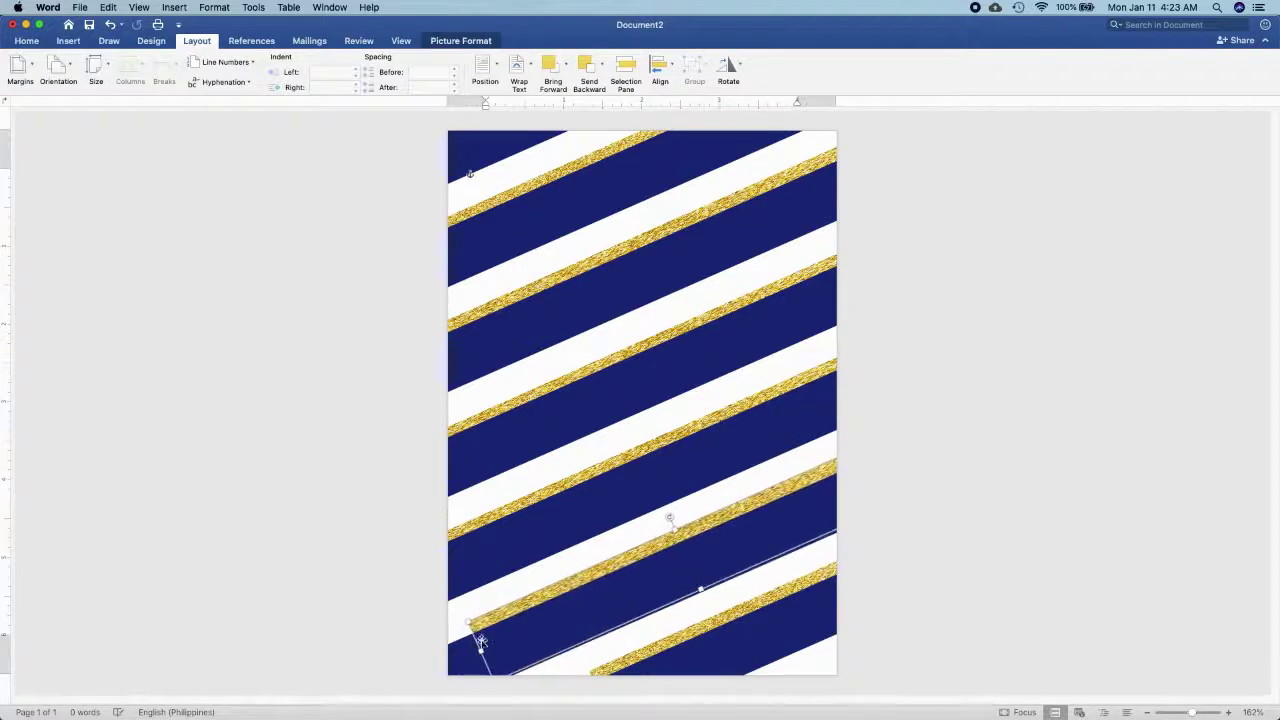
{"action": "left_click_drag", "start_coordinate": [481, 641], "coordinate": [516, 645]}
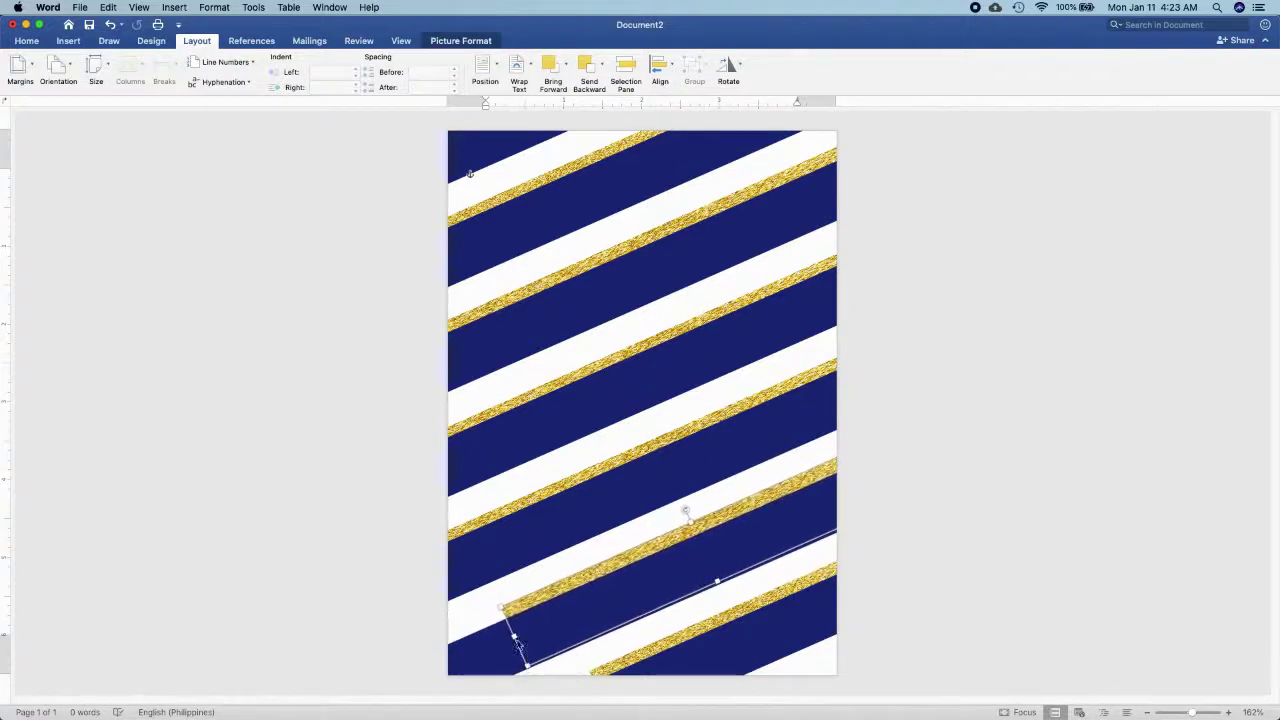
{"action": "left_click_drag", "start_coordinate": [585, 575], "coordinate": [524, 600]}
{"action": "left_click_drag", "start_coordinate": [832, 497], "coordinate": [861, 494]}
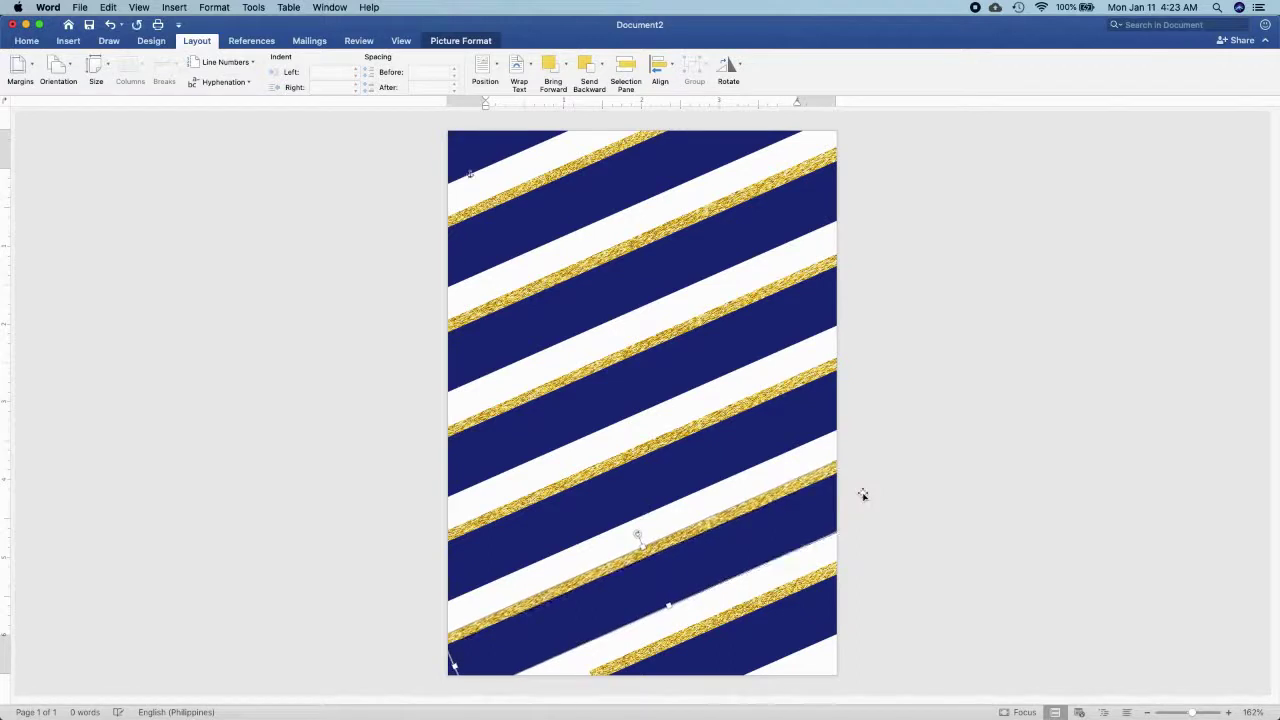
Align the lowest gold stripe to reach the right page edge, then deselect it.
{"action": "left_click", "coordinate": [757, 615]}
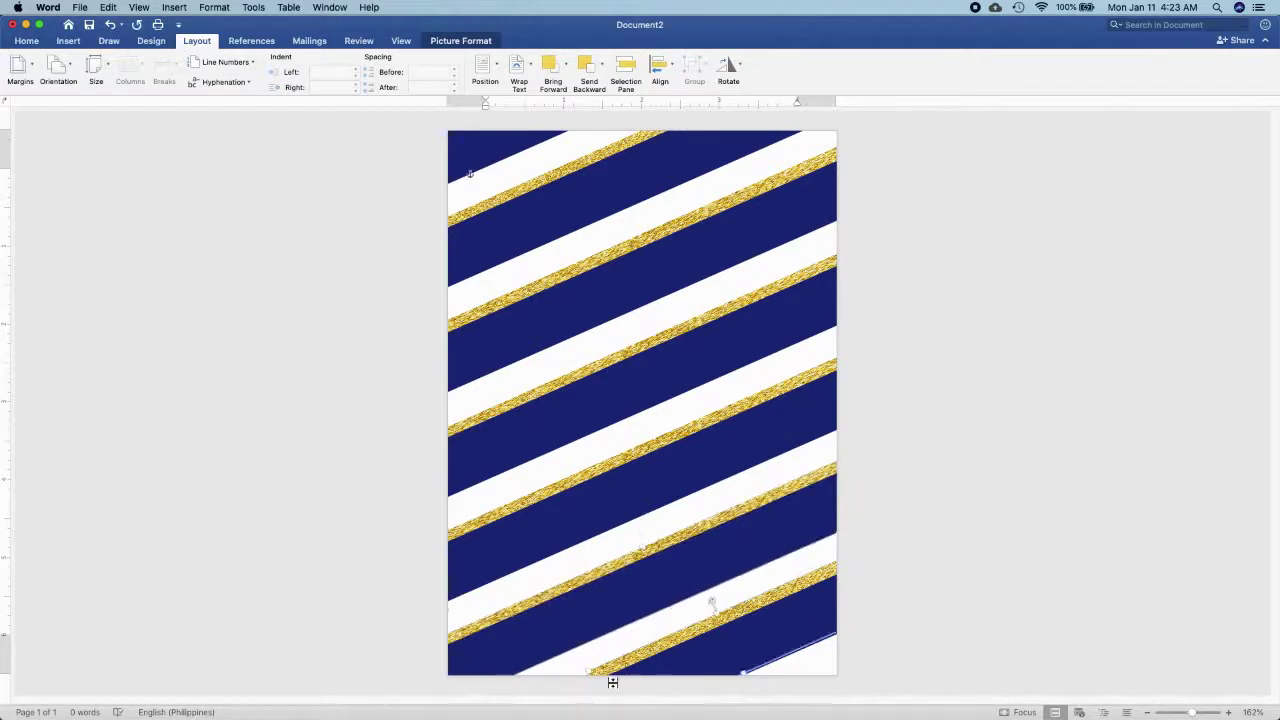
{"action": "key", "text": "Left"}
{"action": "key", "text": "Left"}
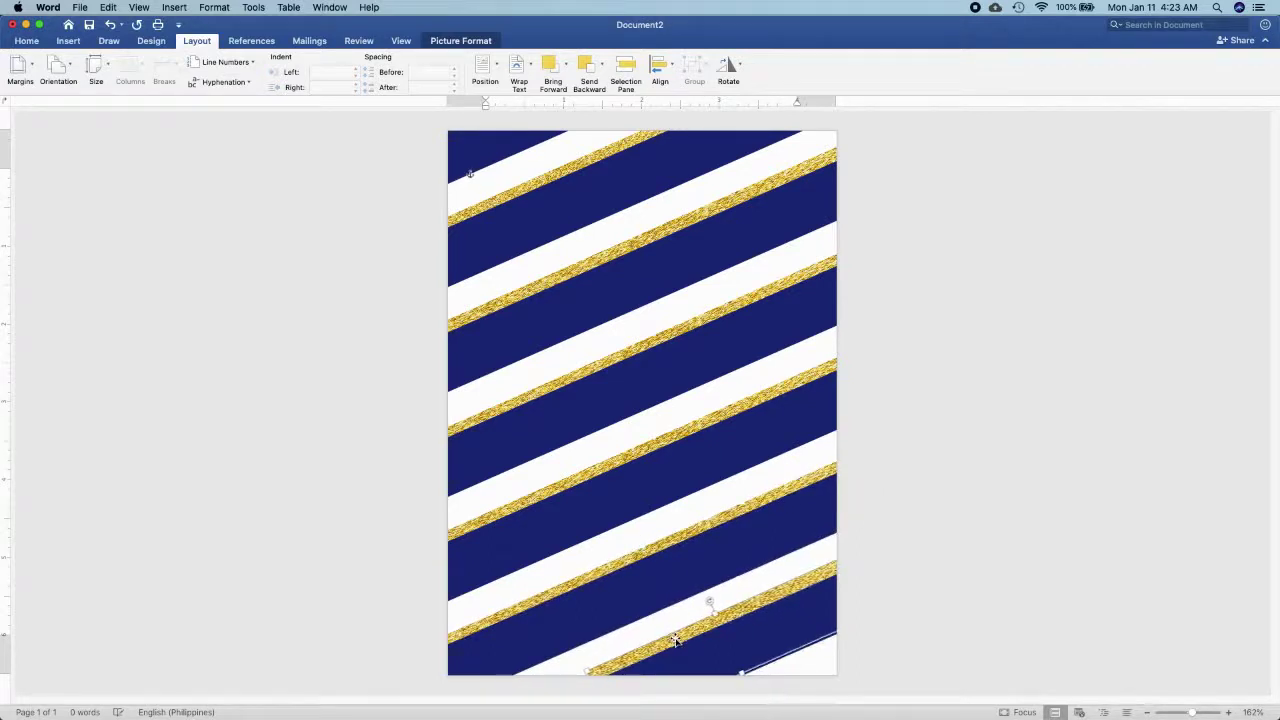
{"action": "key", "text": "Left"}
{"action": "key", "text": "Left"}
{"action": "key", "text": "Left"}
{"action": "key", "text": "Left"}
{"action": "key", "text": "Left"}
{"action": "key", "text": "Left"}
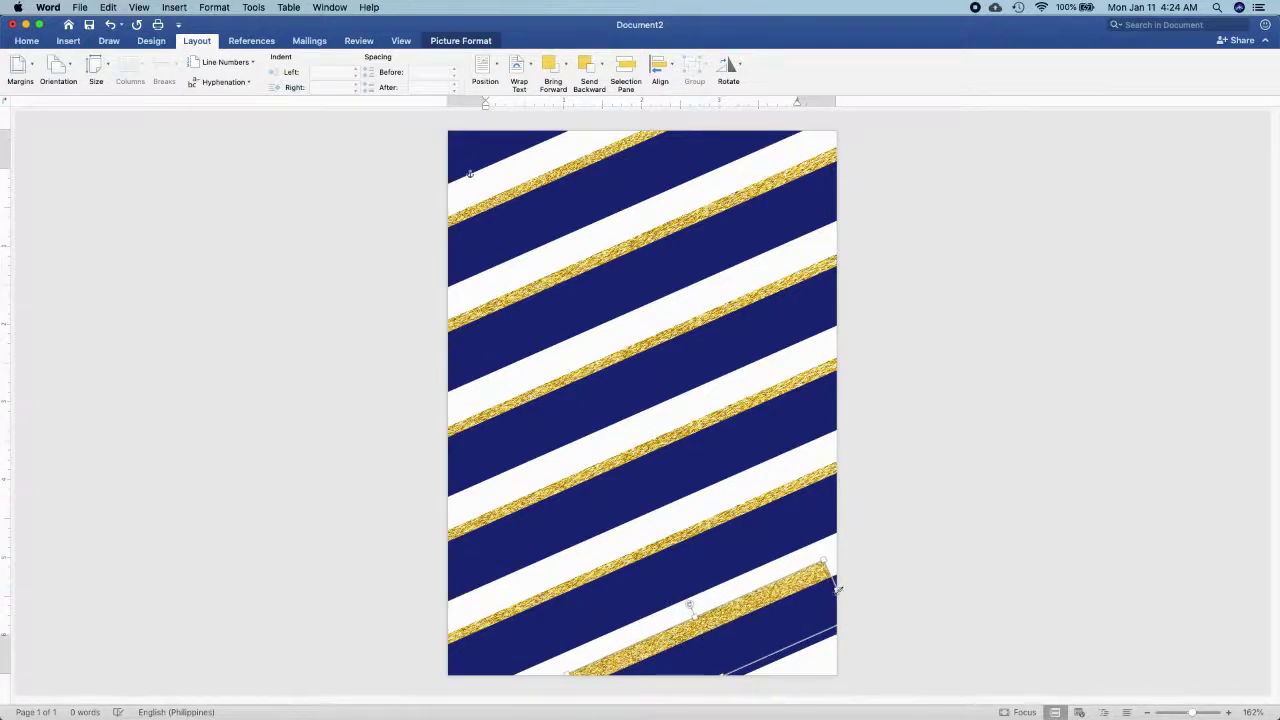
{"action": "left_click_drag", "start_coordinate": [838, 592], "coordinate": [851, 588]}
{"action": "key", "text": "Right"}
{"action": "key", "text": "Right"}
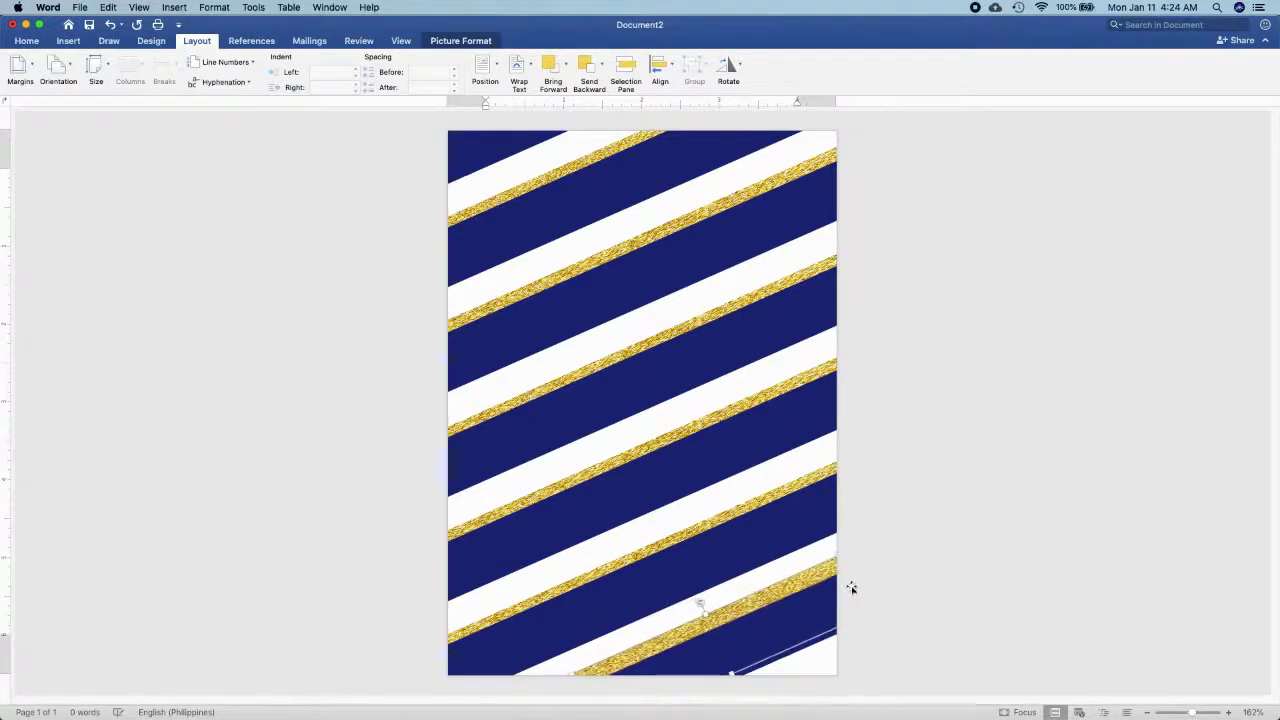
{"action": "key", "text": "Right"}
{"action": "key", "text": "Right"}
{"action": "key", "text": "Right"}
{"action": "key", "text": "Right"}
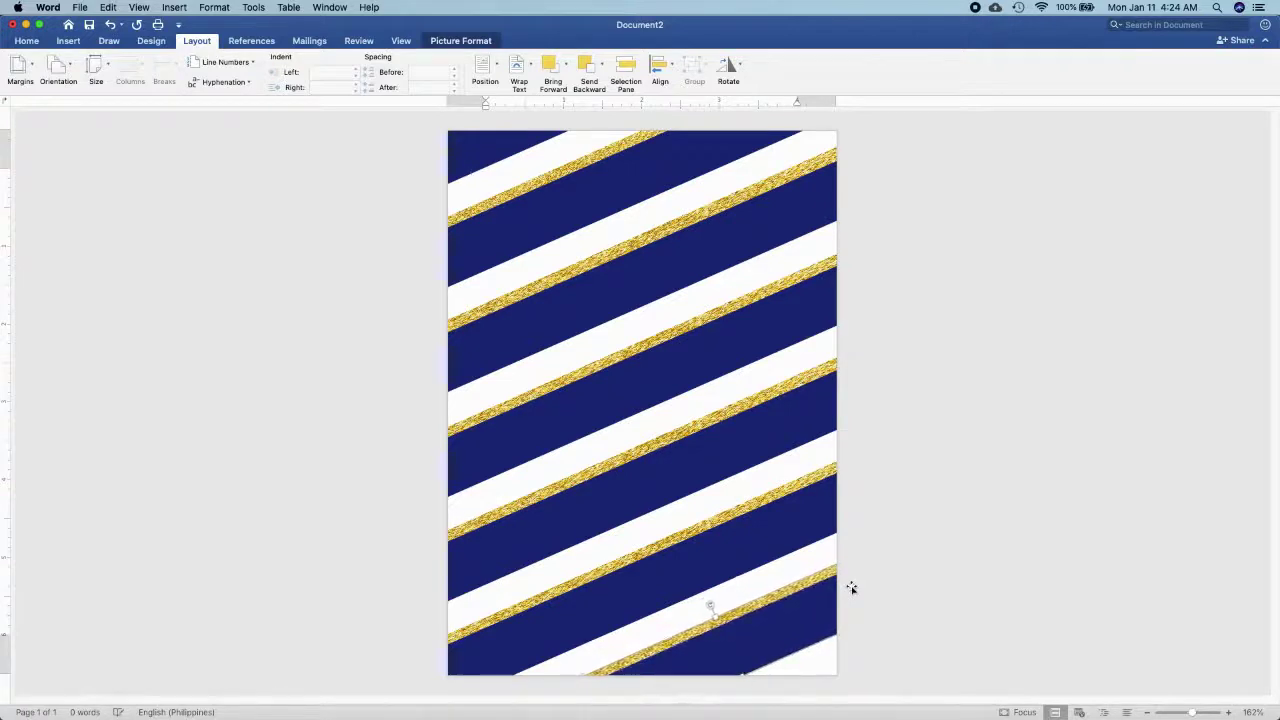
{"action": "key", "text": "Left"}
{"action": "key", "text": "Left"}
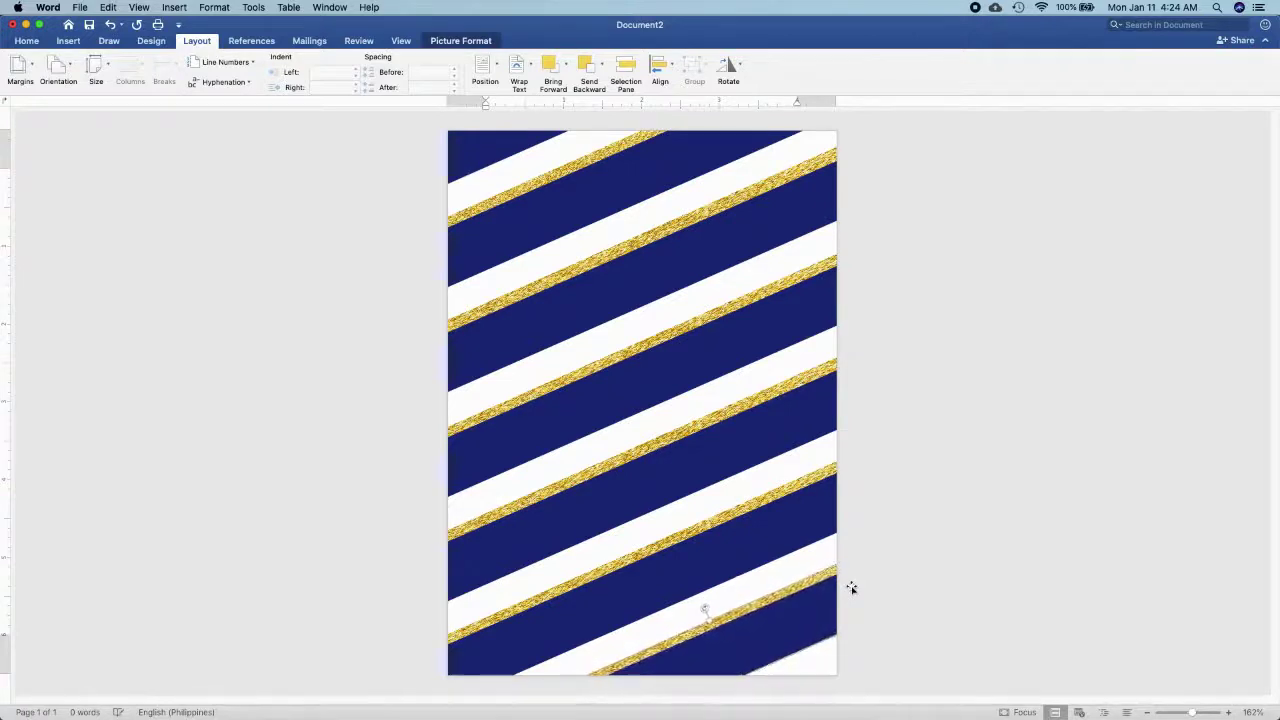
{"action": "key", "text": "Left"}
{"action": "key", "text": "Left"}
{"action": "key", "text": "Left"}
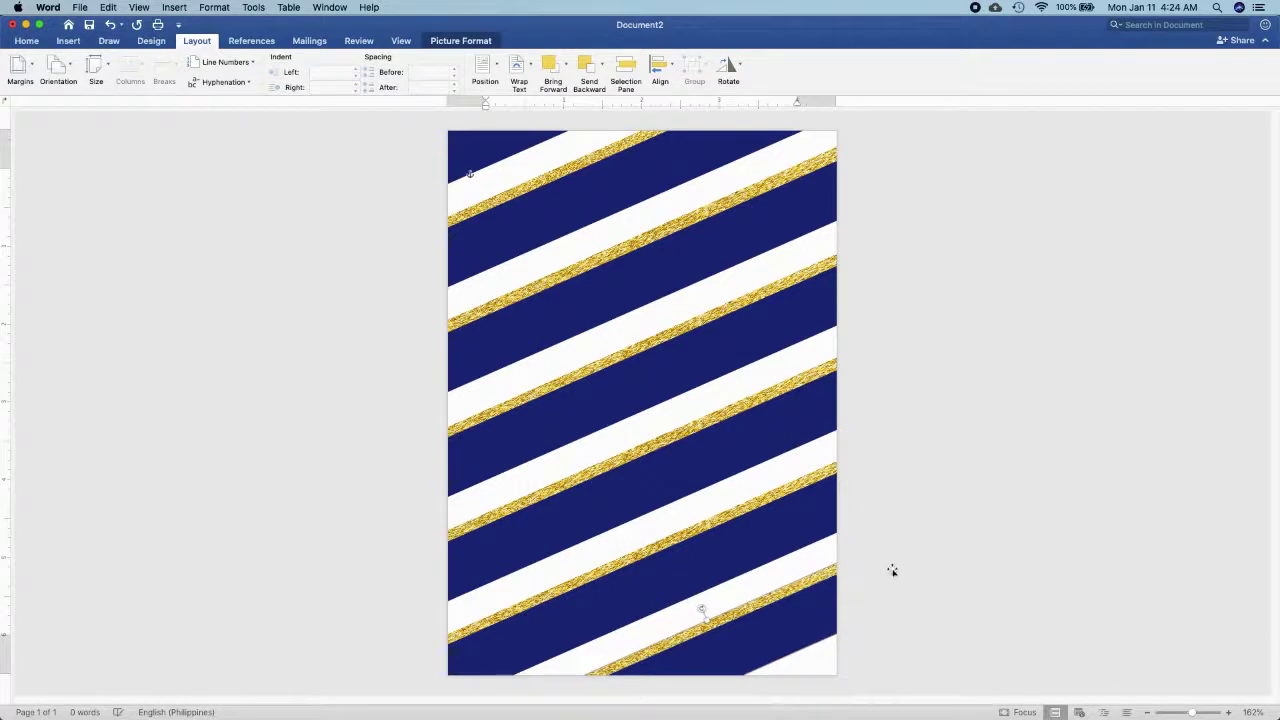
{"action": "left_click", "coordinate": [980, 538]}
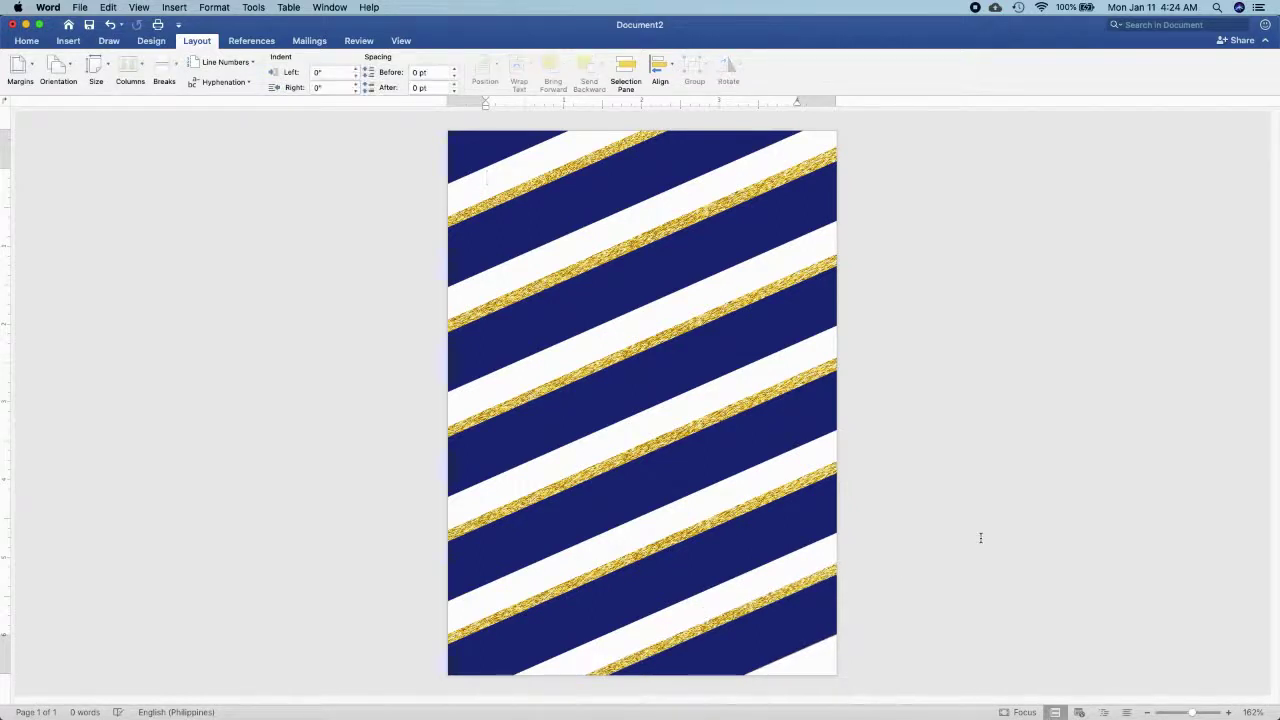
Insert the picture frame gold.png.
{"action": "left_click", "coordinate": [76, 43]}
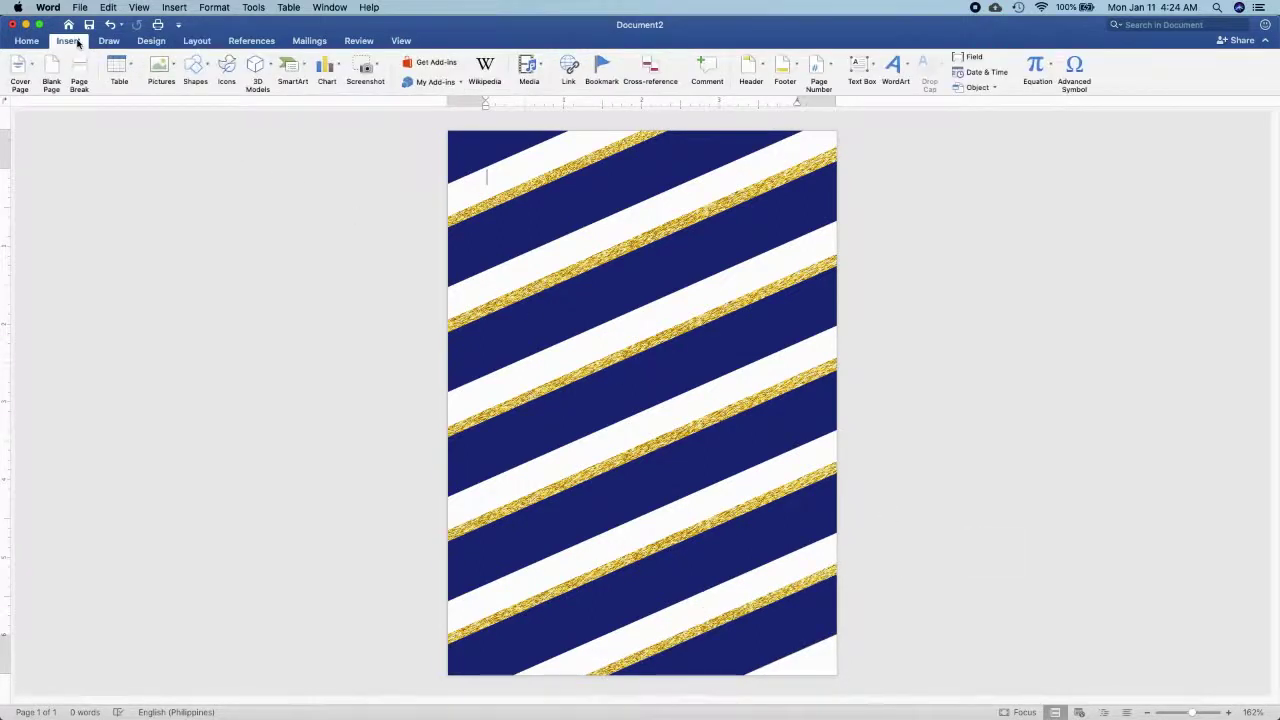
{"action": "left_click", "coordinate": [161, 67]}
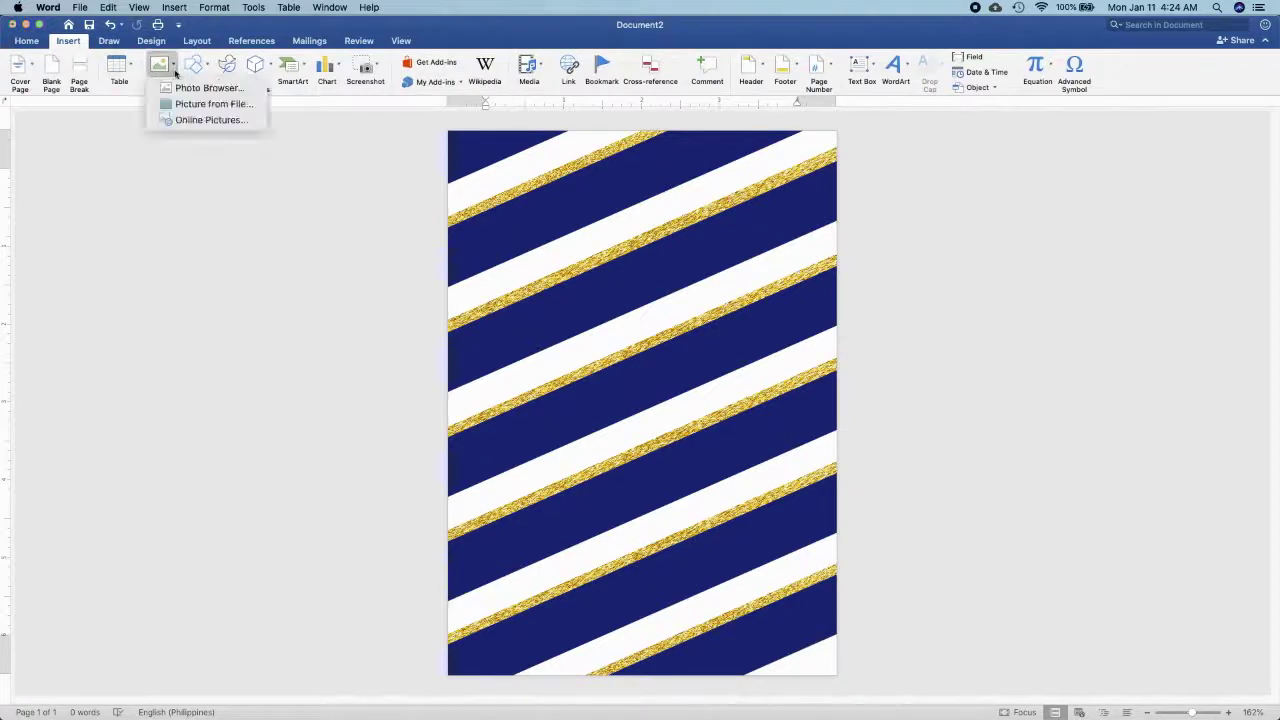
{"action": "left_click", "coordinate": [186, 104]}
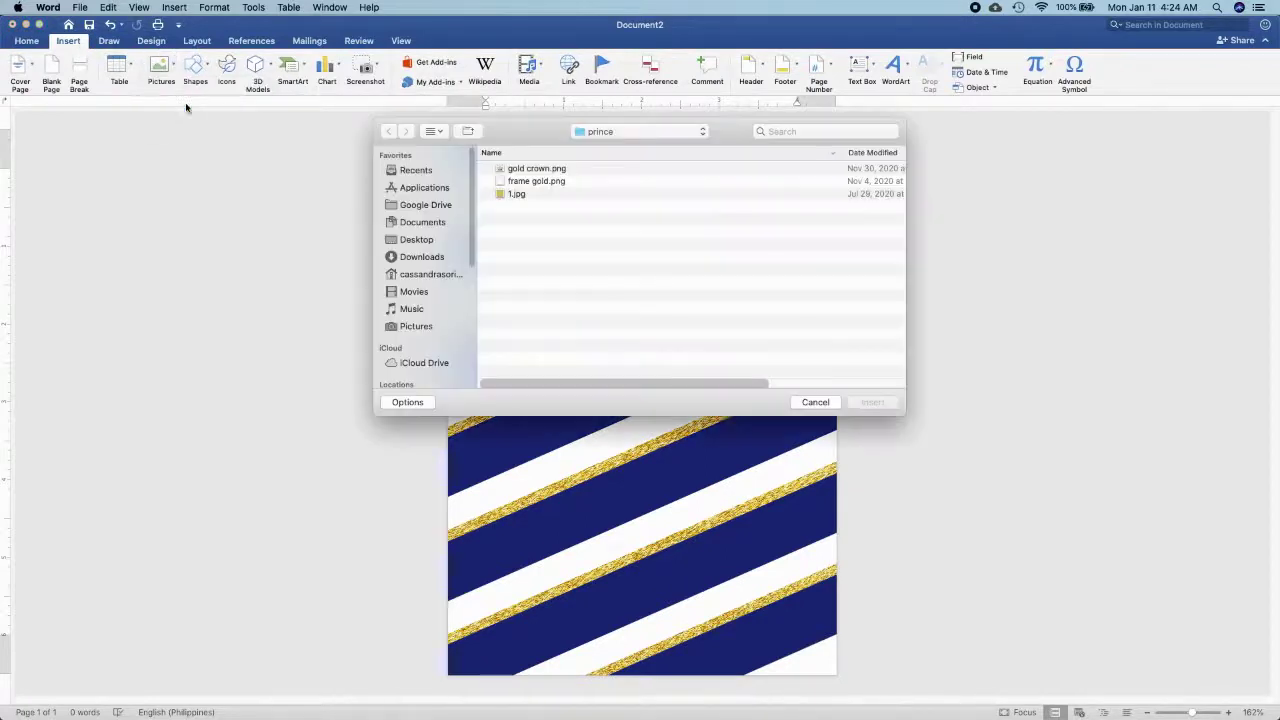
{"action": "left_click", "coordinate": [519, 183]}
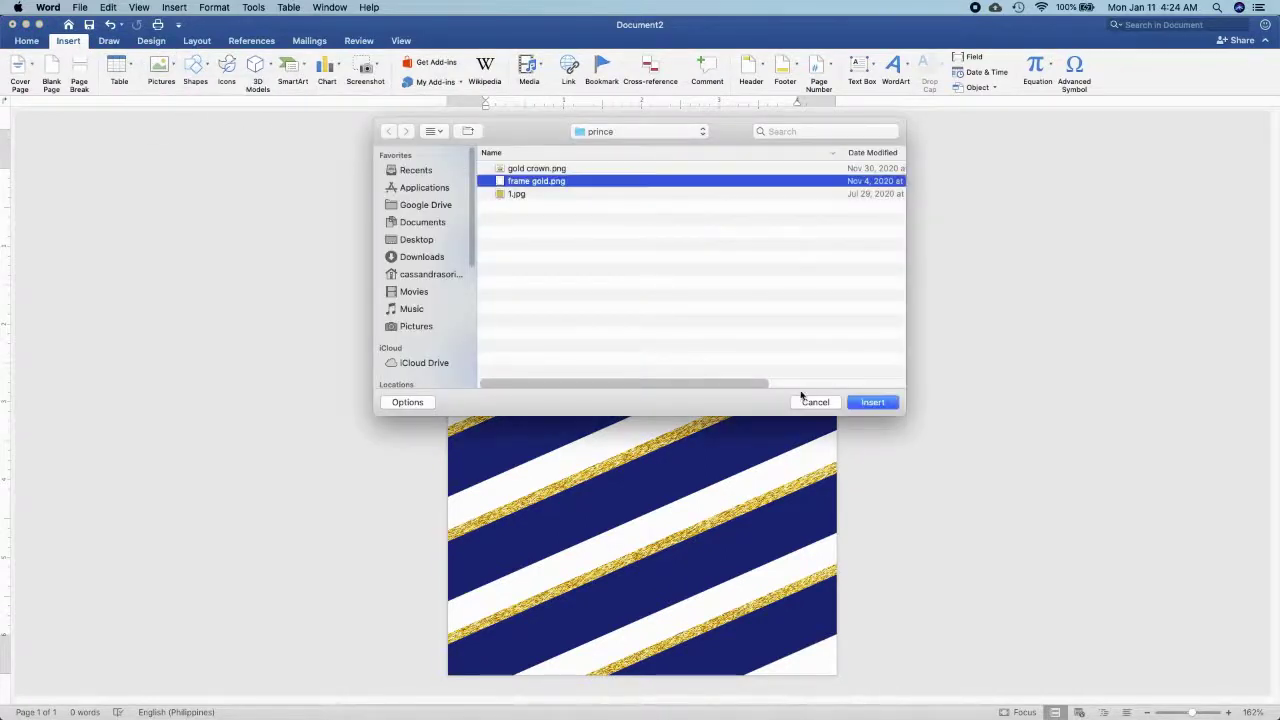
{"action": "left_click", "coordinate": [880, 405]}
Set the gold frame behind text and bring it in front of the stripes.
{"action": "left_click", "coordinate": [200, 43]}
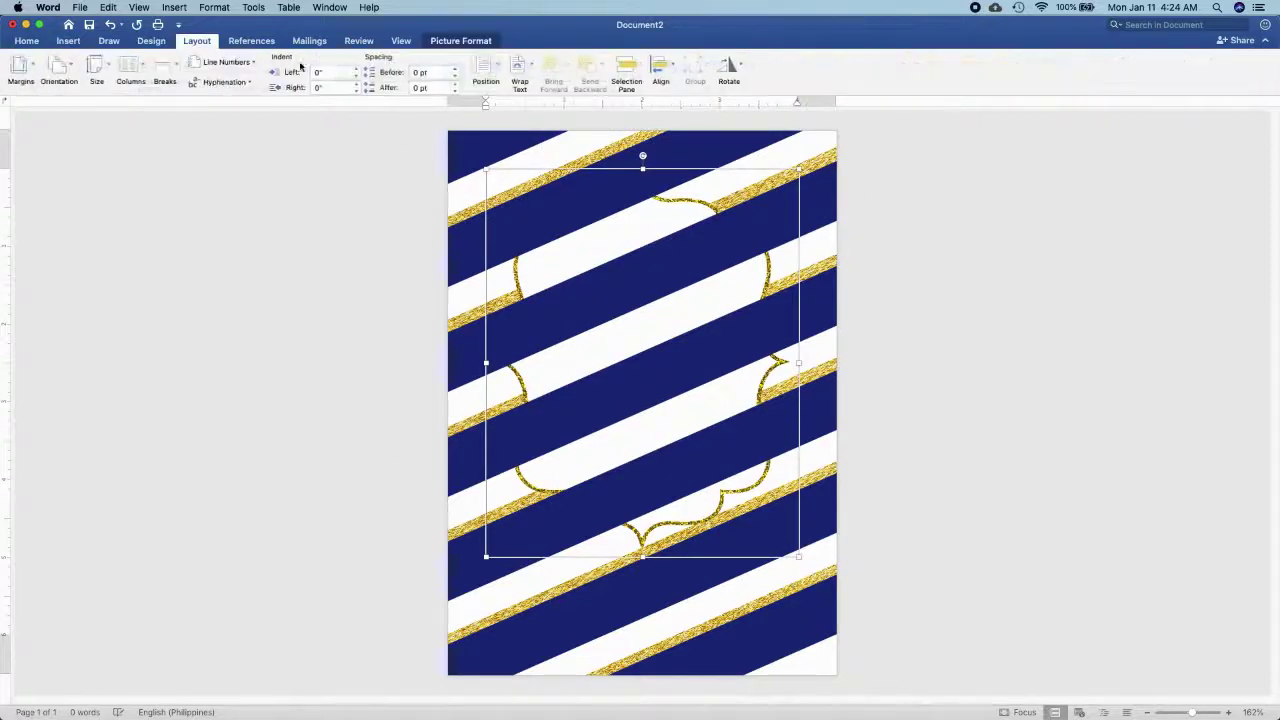
{"action": "left_click", "coordinate": [519, 70]}
{"action": "left_click", "coordinate": [555, 184]}
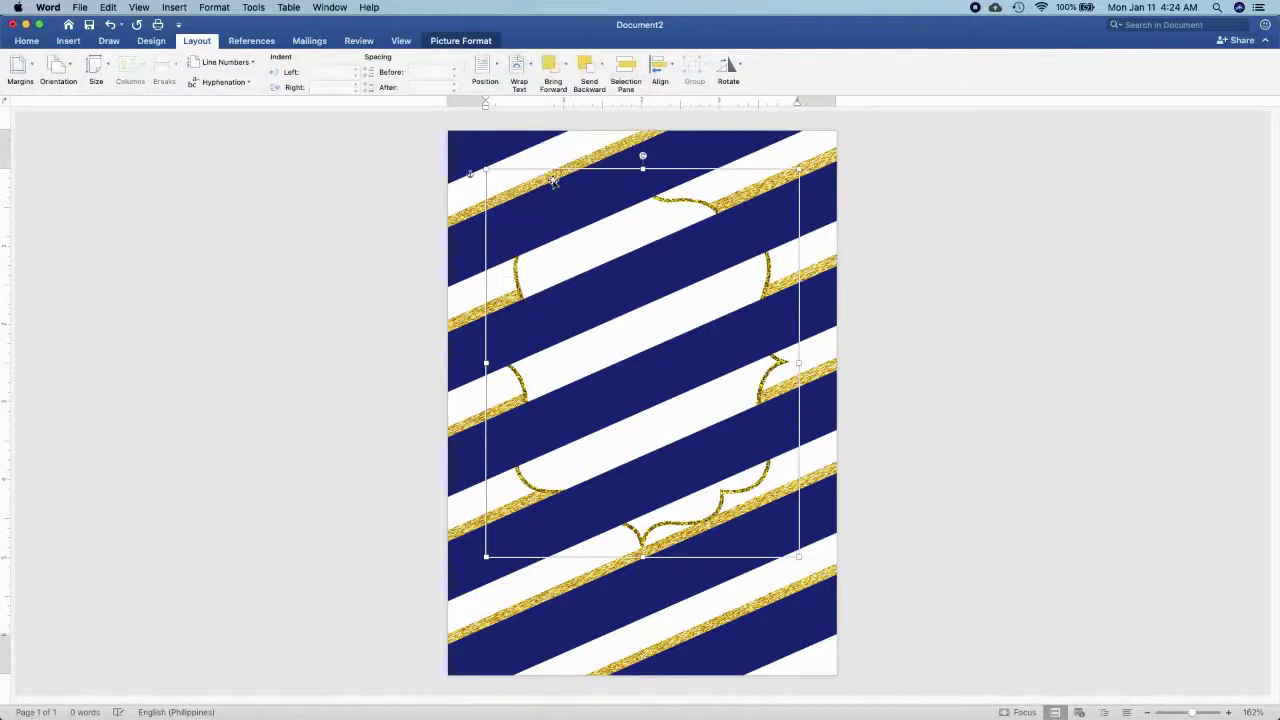
{"action": "left_click", "coordinate": [570, 94]}
{"action": "left_click", "coordinate": [576, 121]}
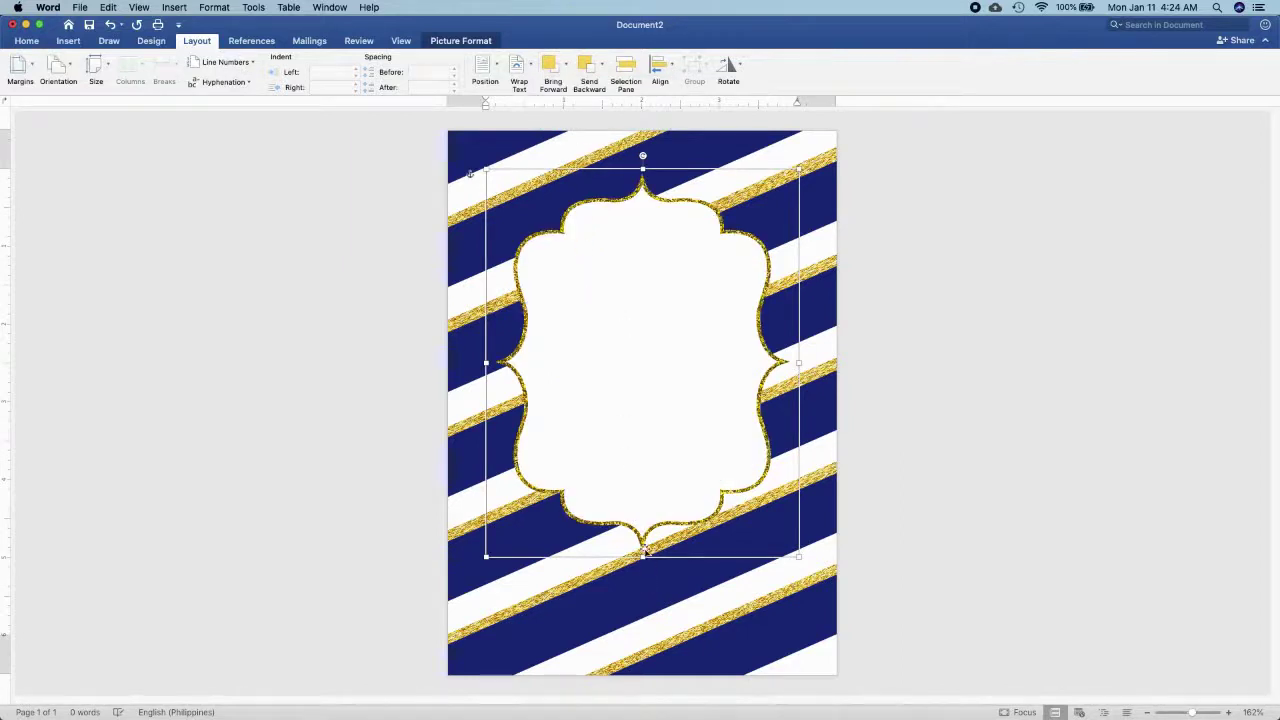
Enlarge the gold frame to about 4.46 by 6.52 in and centre it on the page.
{"action": "left_click_drag", "start_coordinate": [642, 558], "coordinate": [652, 662]}
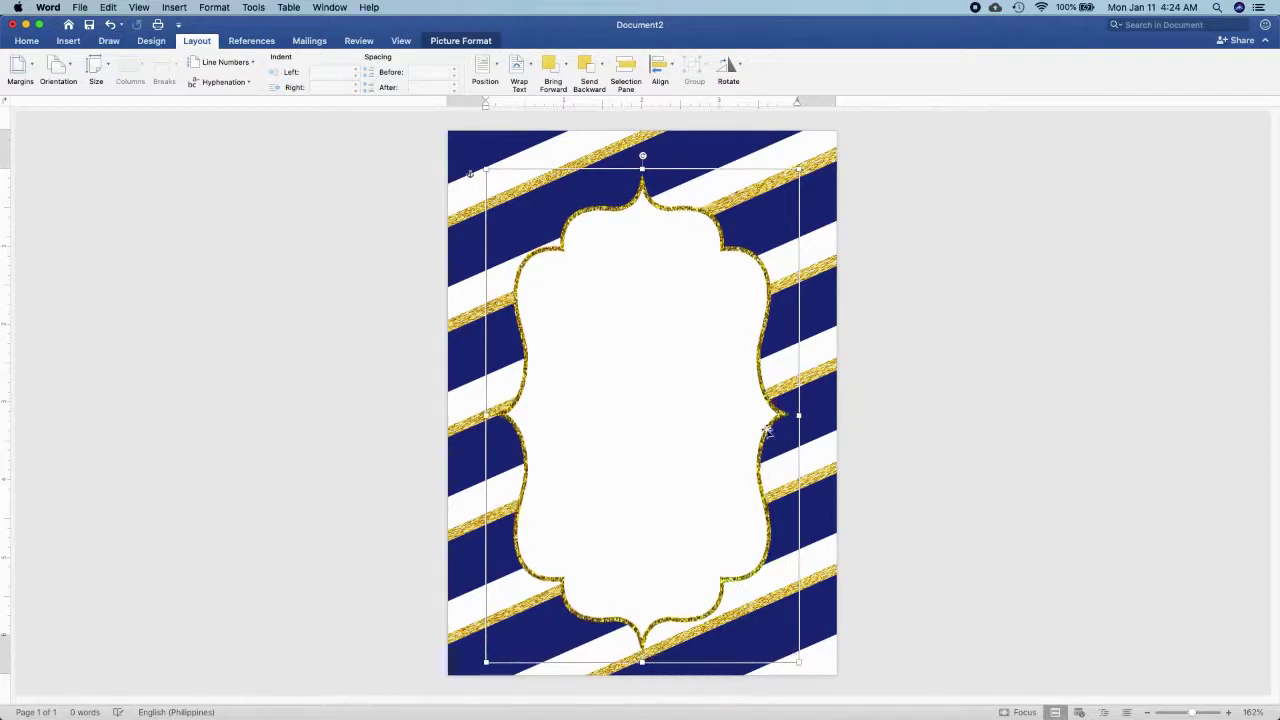
{"action": "left_click_drag", "start_coordinate": [801, 415], "coordinate": [811, 415]}
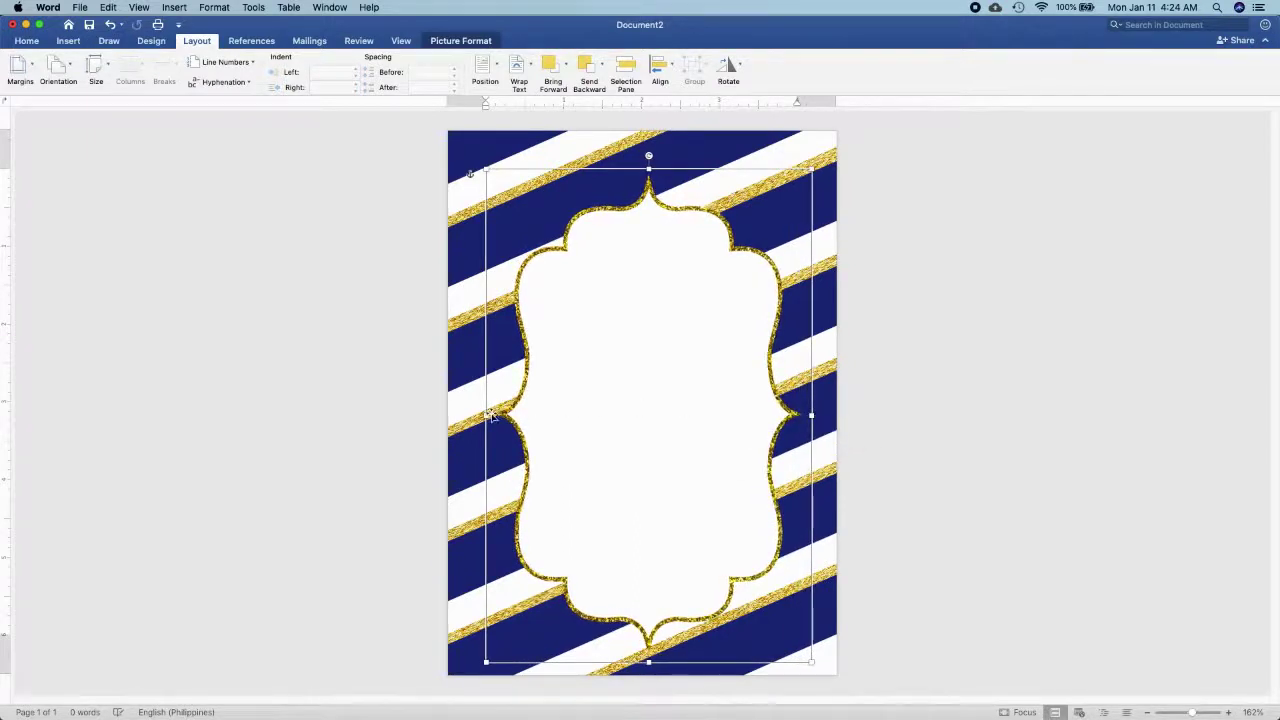
{"action": "left_click_drag", "start_coordinate": [485, 414], "coordinate": [463, 414]}
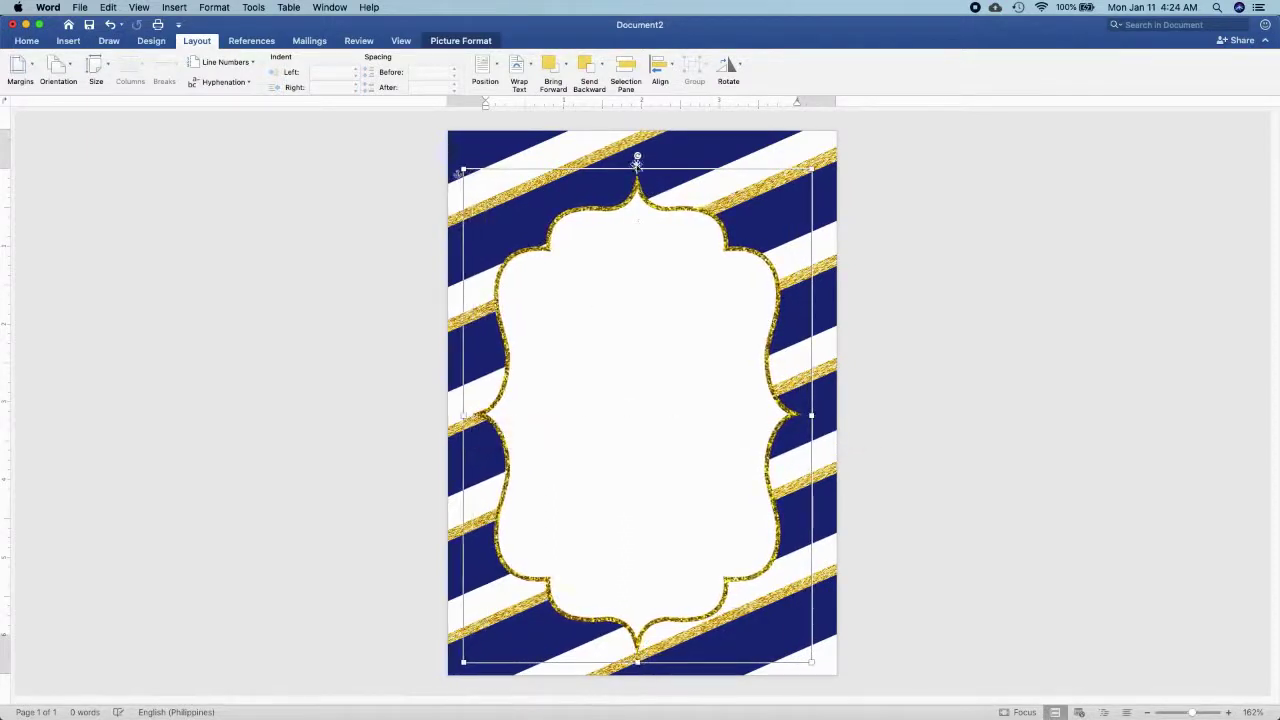
{"action": "left_click_drag", "start_coordinate": [637, 170], "coordinate": [637, 153]}
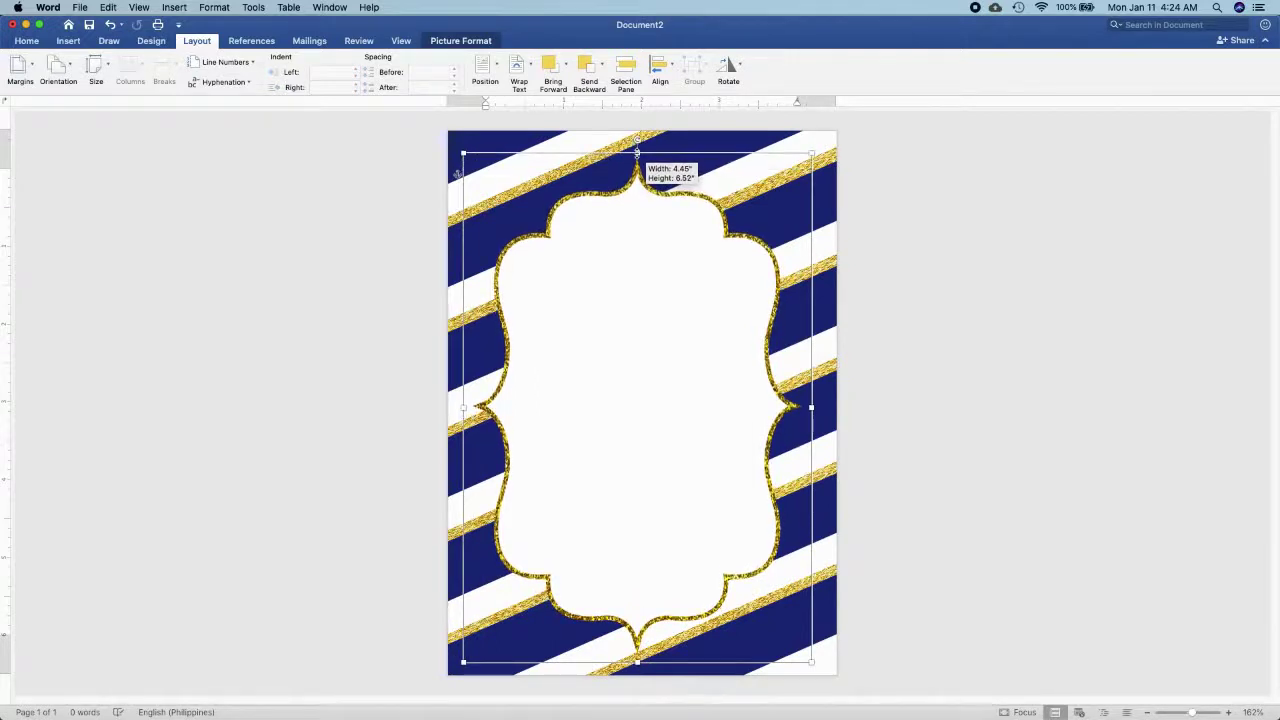
{"action": "left_click_drag", "start_coordinate": [637, 155], "coordinate": [638, 149]}
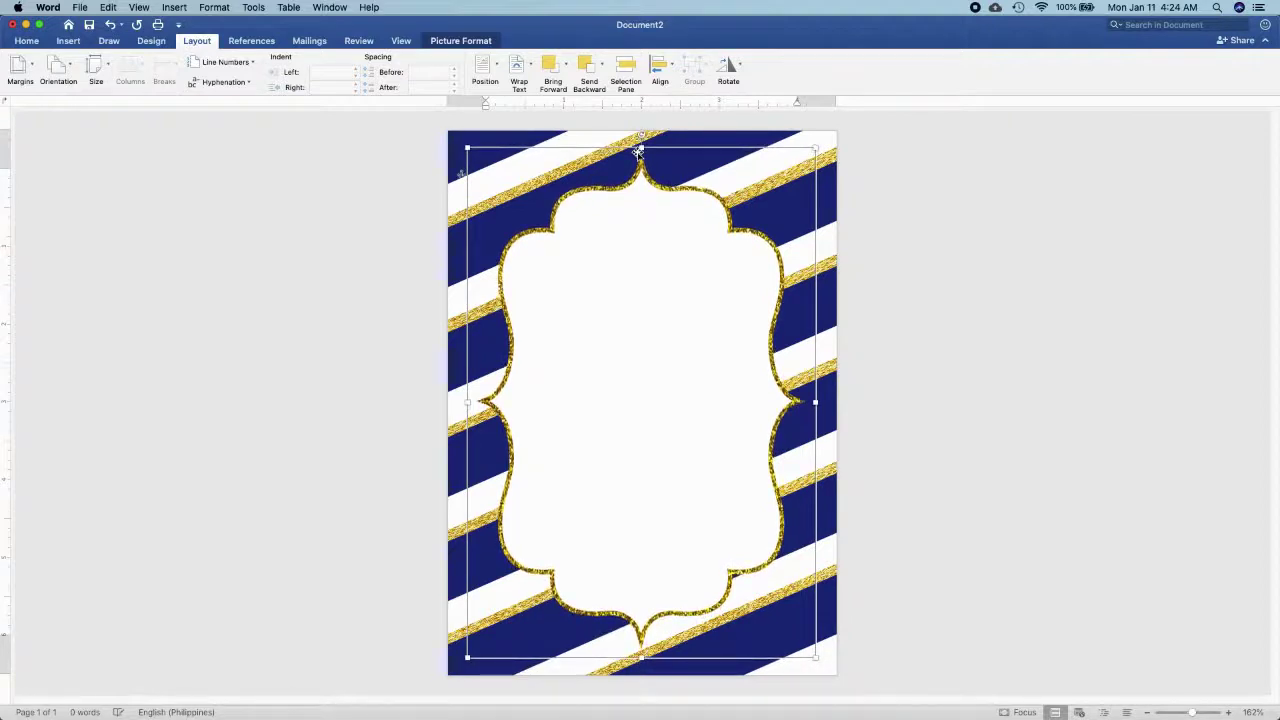
{"action": "left_click", "coordinate": [912, 327]}
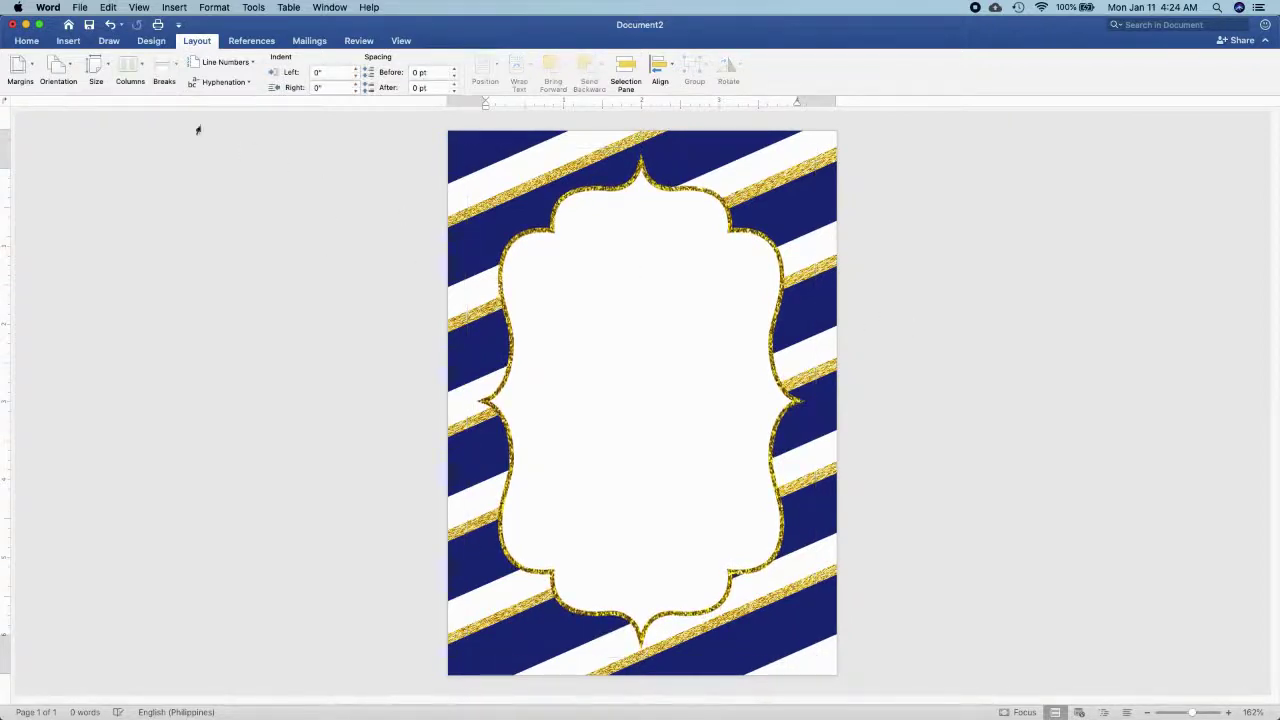
Insert the glitter image 1.jpg again.
{"action": "left_click", "coordinate": [67, 41]}
{"action": "left_click", "coordinate": [160, 66]}
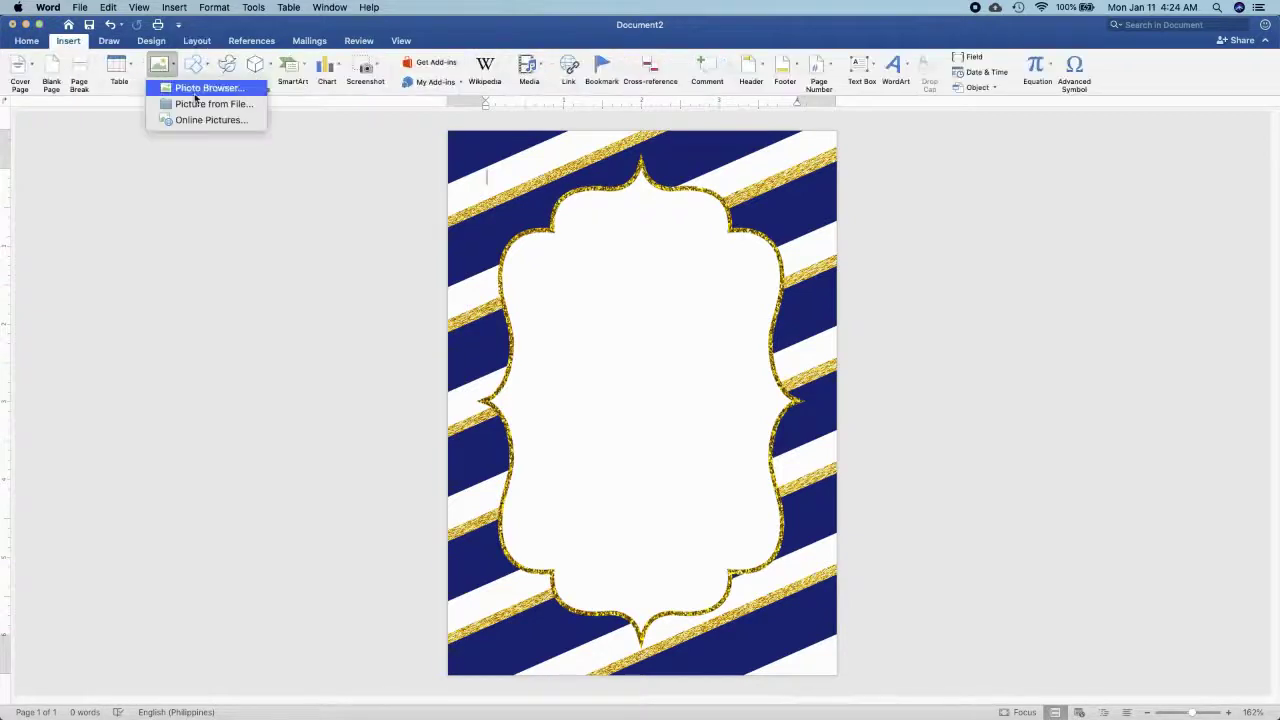
{"action": "left_click", "coordinate": [203, 106]}
{"action": "left_click", "coordinate": [517, 194]}
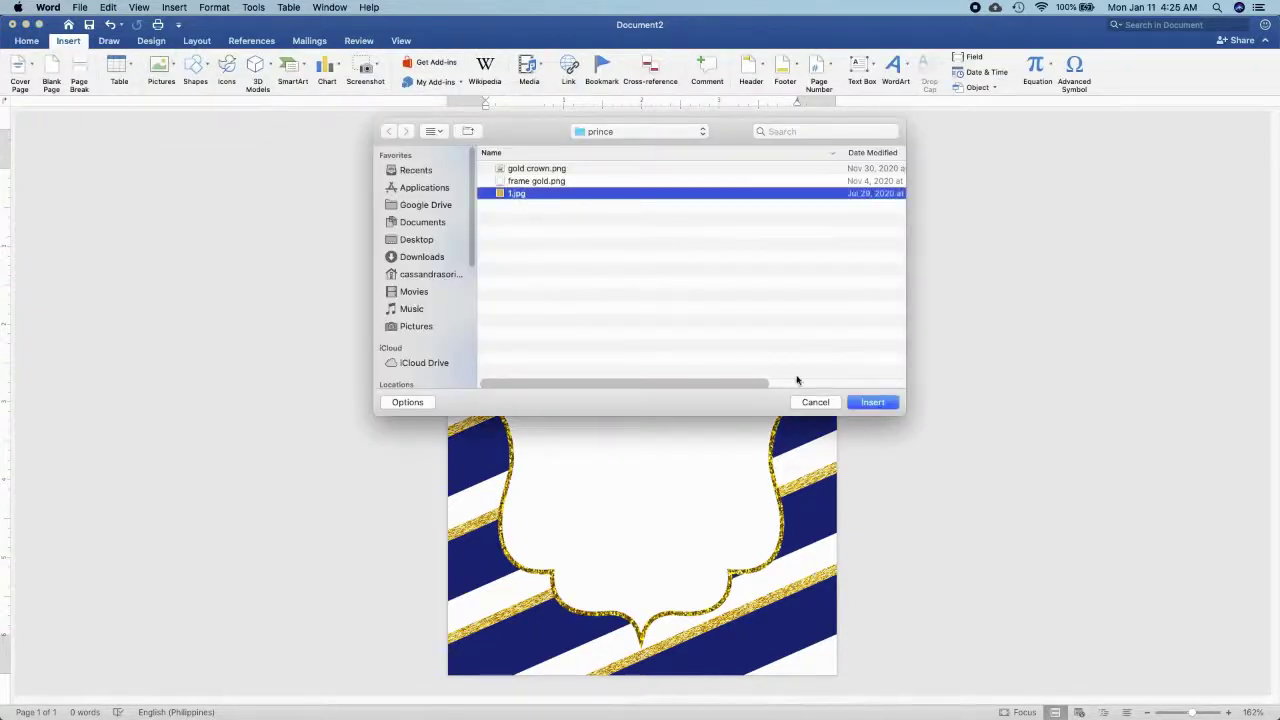
{"action": "left_click", "coordinate": [861, 403]}
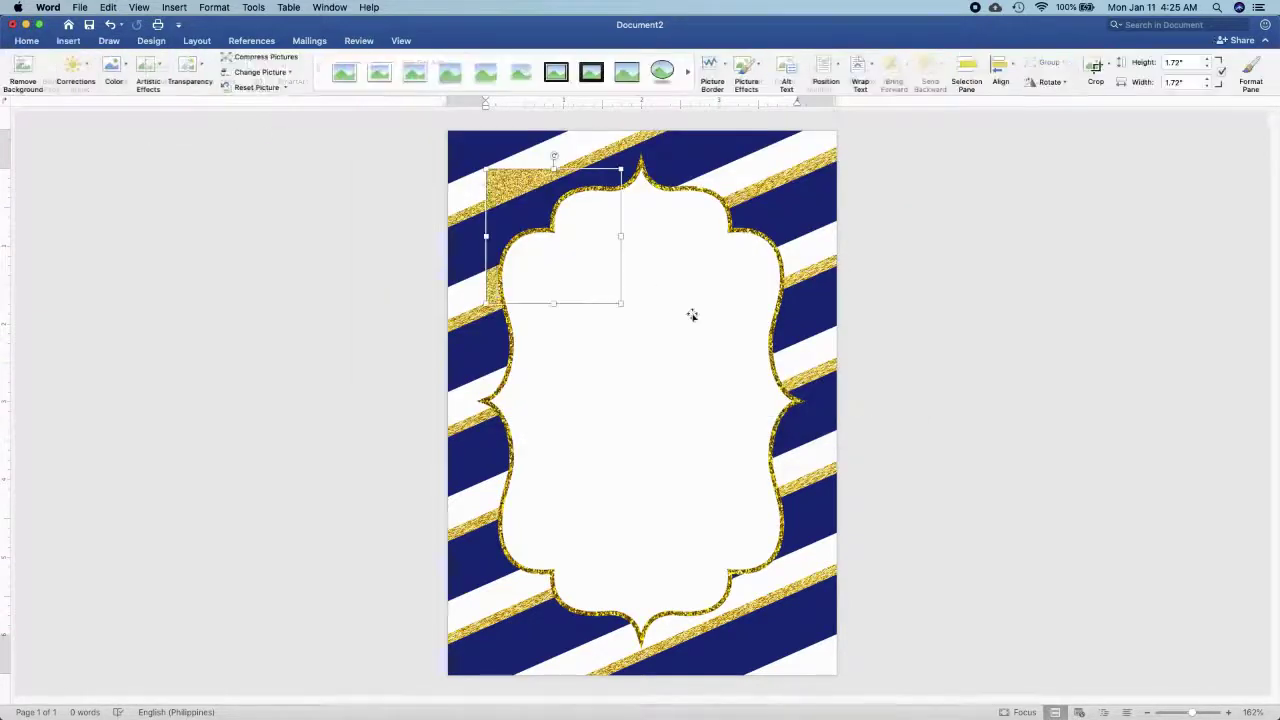
Set the glitter picture behind text and bring it in front of the frame.
{"action": "left_click", "coordinate": [200, 43]}
{"action": "left_click", "coordinate": [517, 70]}
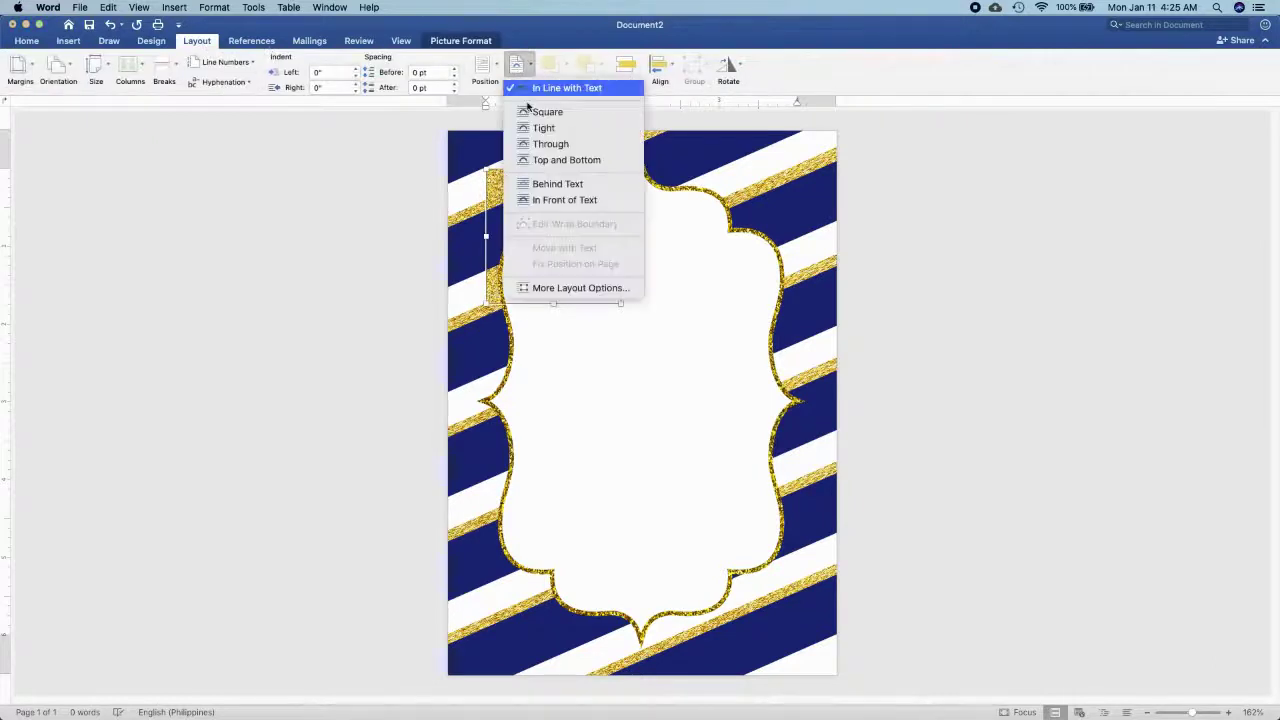
{"action": "left_click", "coordinate": [557, 183]}
{"action": "left_click", "coordinate": [566, 90]}
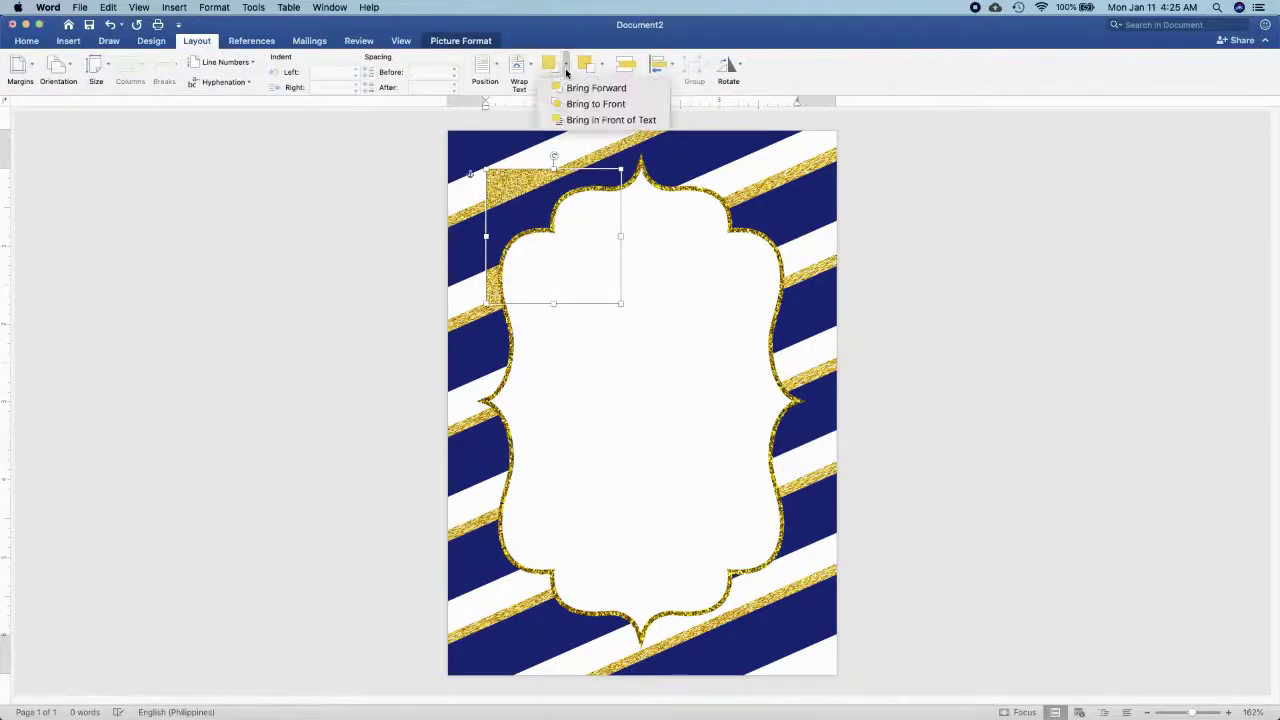
{"action": "left_click", "coordinate": [571, 120]}
Place the glitter square at the left edge mid-page and a copy at the right edge.
{"action": "left_click_drag", "start_coordinate": [550, 218], "coordinate": [507, 371]}
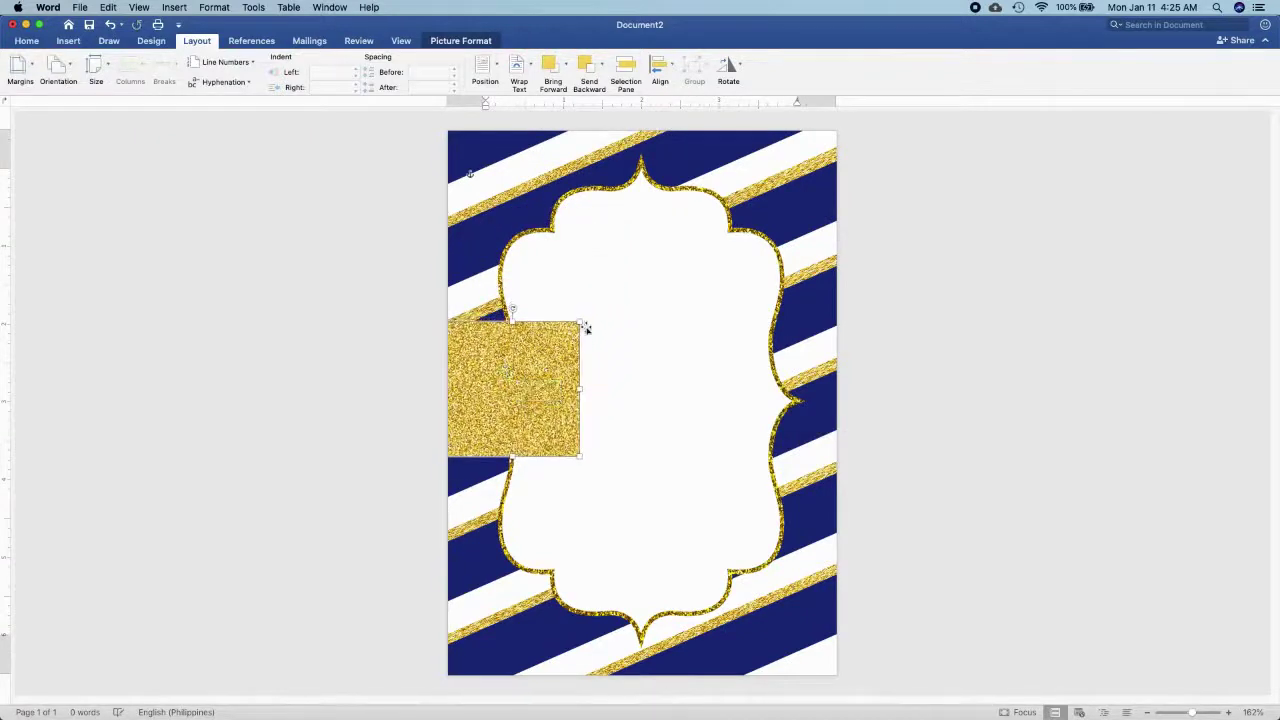
{"action": "mouse_move", "coordinate": [578, 323]}
{"action": "left_mouse_down"}
{"action": "mouse_move", "coordinate": [560, 337]}
{"action": "mouse_move", "coordinate": [603, 369]}
{"action": "mouse_move", "coordinate": [527, 371]}
{"action": "mouse_move", "coordinate": [583, 368]}
{"action": "left_mouse_up"}
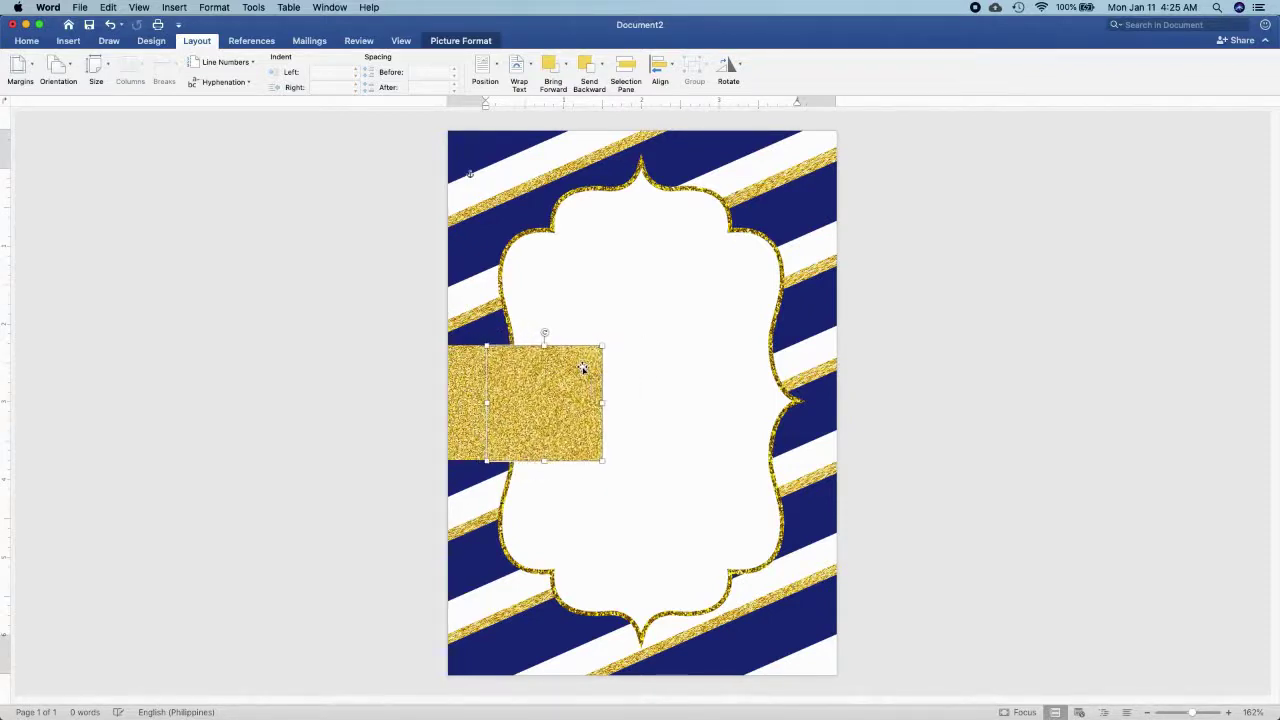
{"action": "key", "text": "Right"}
{"action": "key", "text": "Right"}
{"action": "key", "text": "Right"}
{"action": "key", "text": "Right"}
{"action": "key", "text": "Right"}
{"action": "key", "text": "Right"}
{"action": "key", "text": "Right"}
{"action": "key", "text": "Right"}
{"action": "key", "text": "Right"}
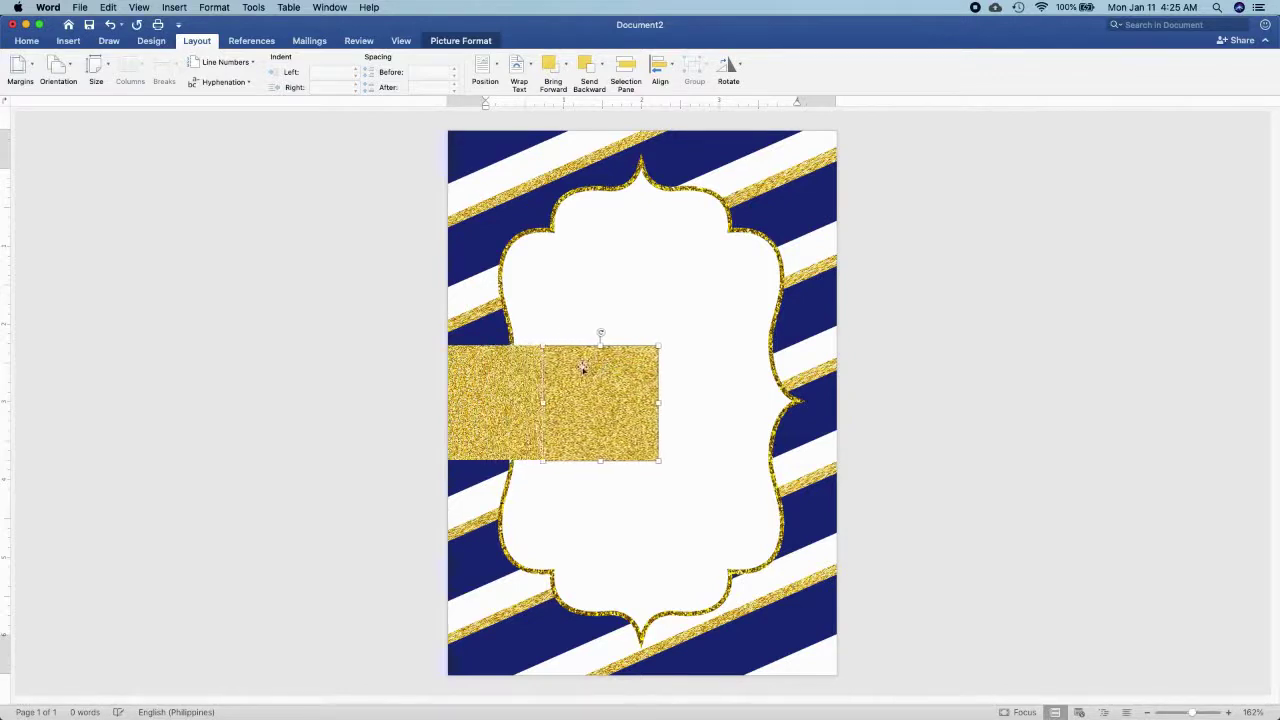
{"action": "key", "text": "Right"}
{"action": "key", "text": "Right"}
{"action": "key", "text": "Right"}
{"action": "key", "text": "Right"}
{"action": "key", "text": "Right"}
{"action": "key", "text": "Right"}
{"action": "key", "text": "Right"}
{"action": "key", "text": "Right"}
{"action": "key", "text": "Right"}
{"action": "key", "text": "Right"}
{"action": "key", "text": "Right"}
{"action": "key", "text": "Right"}
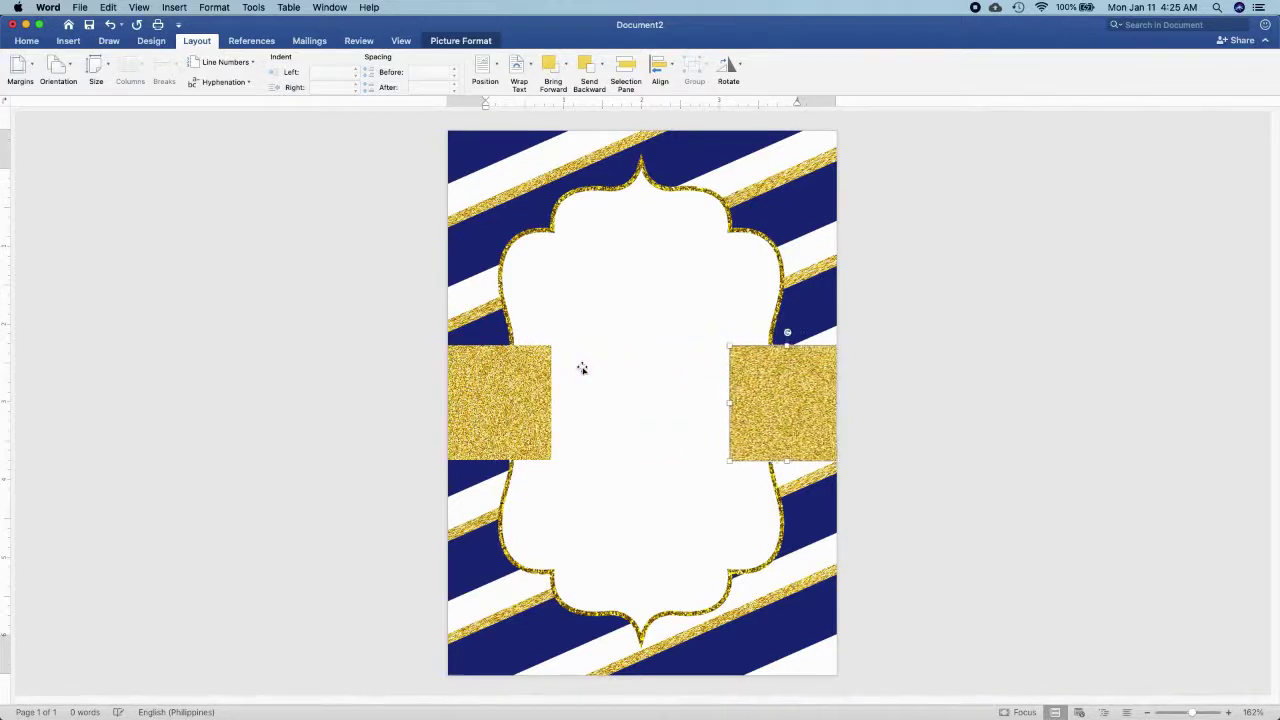
{"action": "key", "text": "Right"}
{"action": "key", "text": "Right"}
{"action": "left_click", "coordinate": [619, 377]}
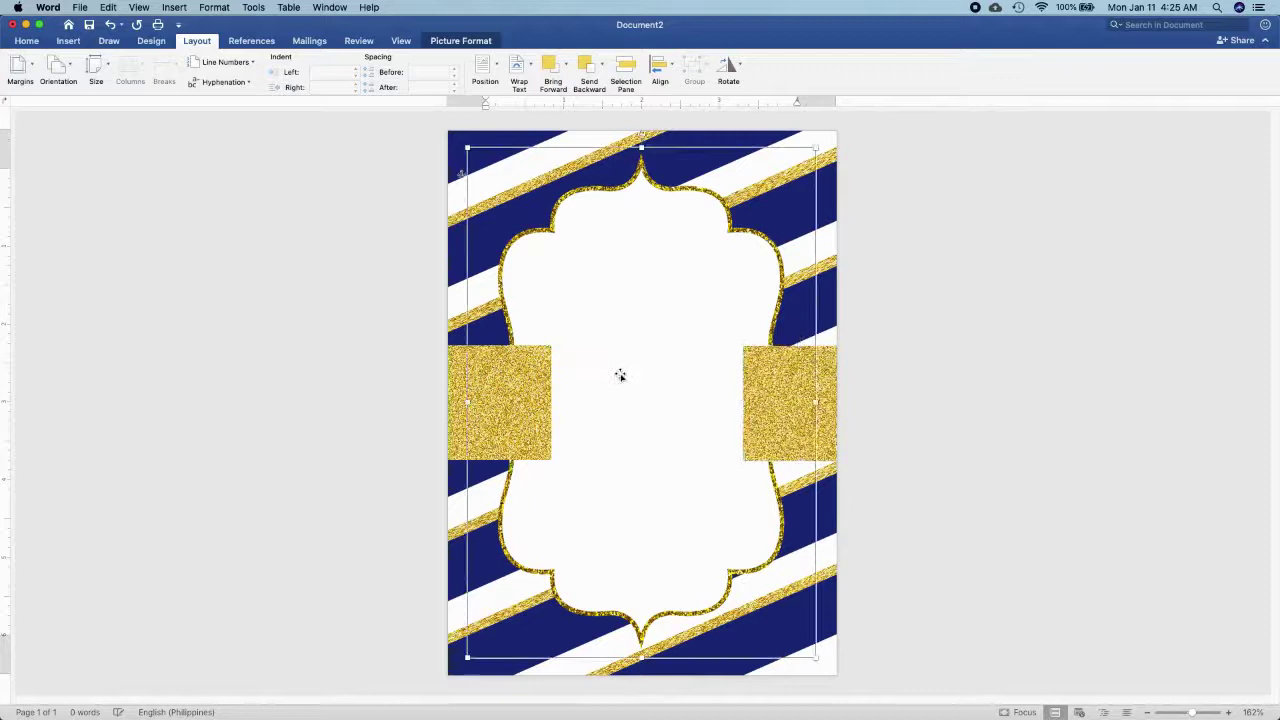
Bring the gold frame forward in front of both glitter squares.
{"action": "left_click", "coordinate": [565, 65]}
{"action": "left_click", "coordinate": [576, 121]}
{"action": "left_click", "coordinate": [566, 66]}
{"action": "left_click", "coordinate": [575, 91]}
{"action": "left_click", "coordinate": [566, 66]}
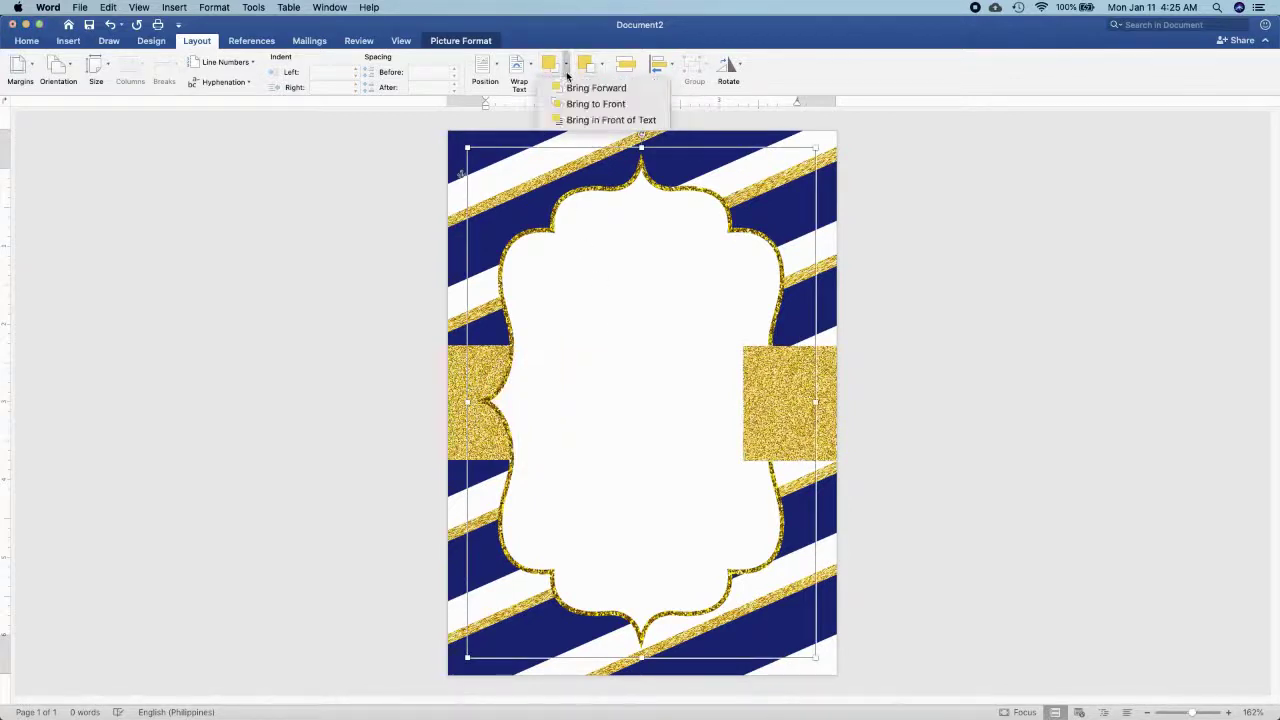
{"action": "left_click", "coordinate": [572, 90]}
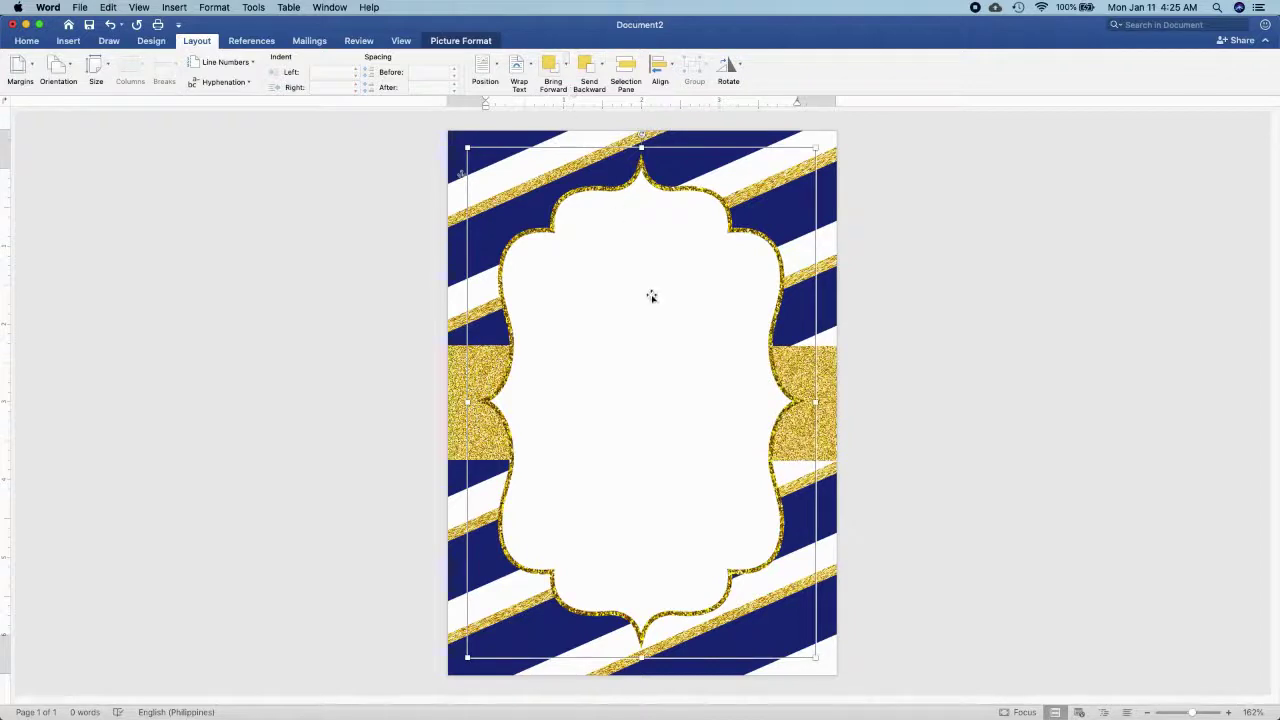
Paste a frame copy, shrink it slightly and nudge it inside for a double outline.
{"action": "key", "text": "super+v"}
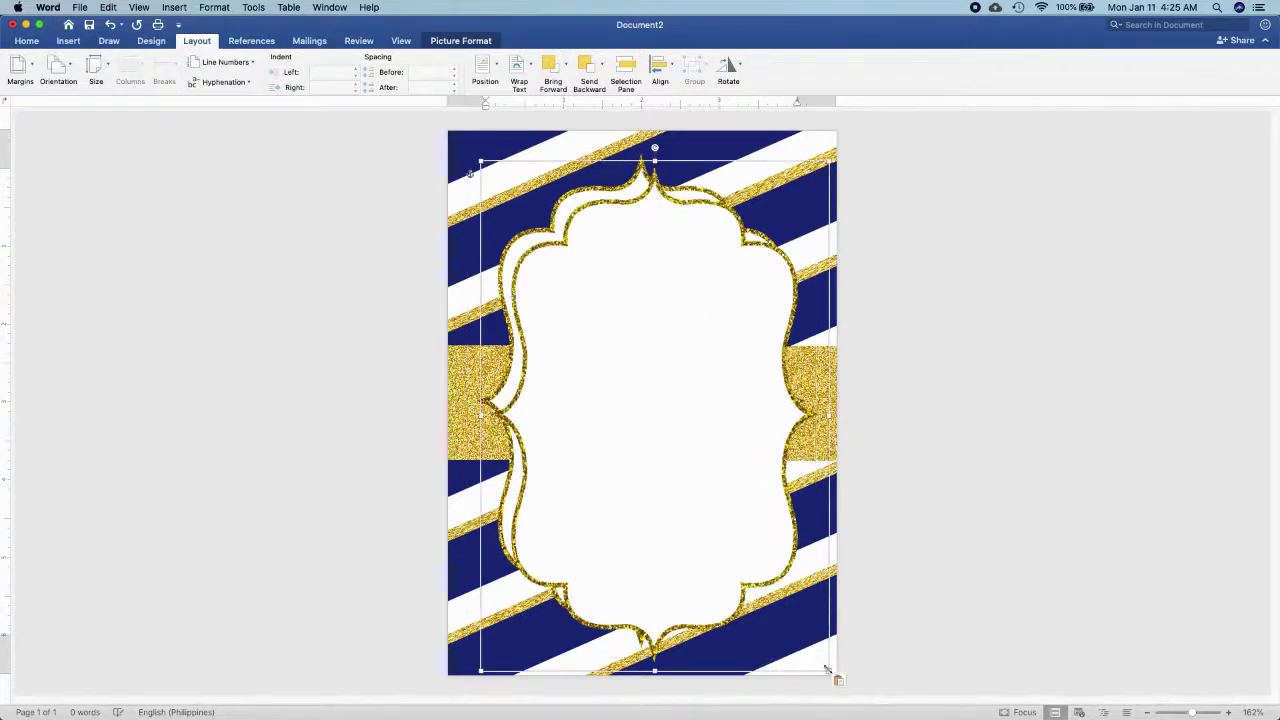
{"action": "left_click_drag", "start_coordinate": [827, 669], "coordinate": [797, 643]}
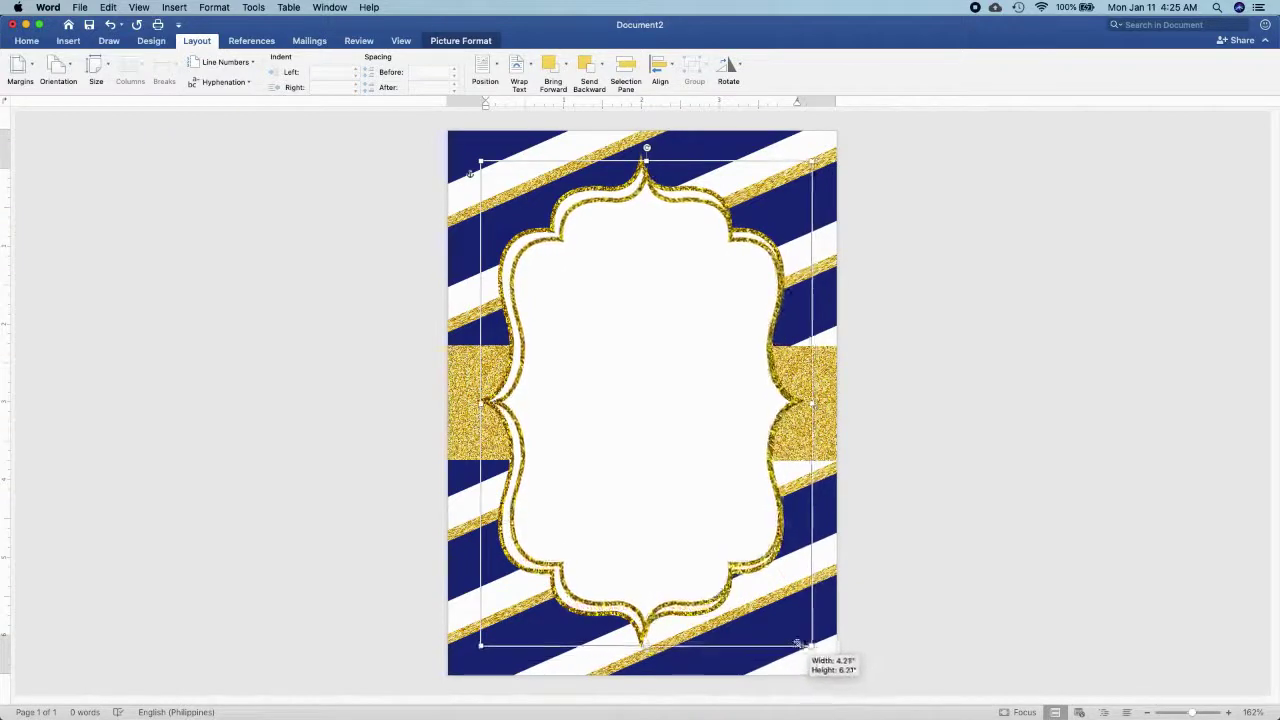
{"action": "left_click_drag", "start_coordinate": [797, 643], "coordinate": [786, 640]}
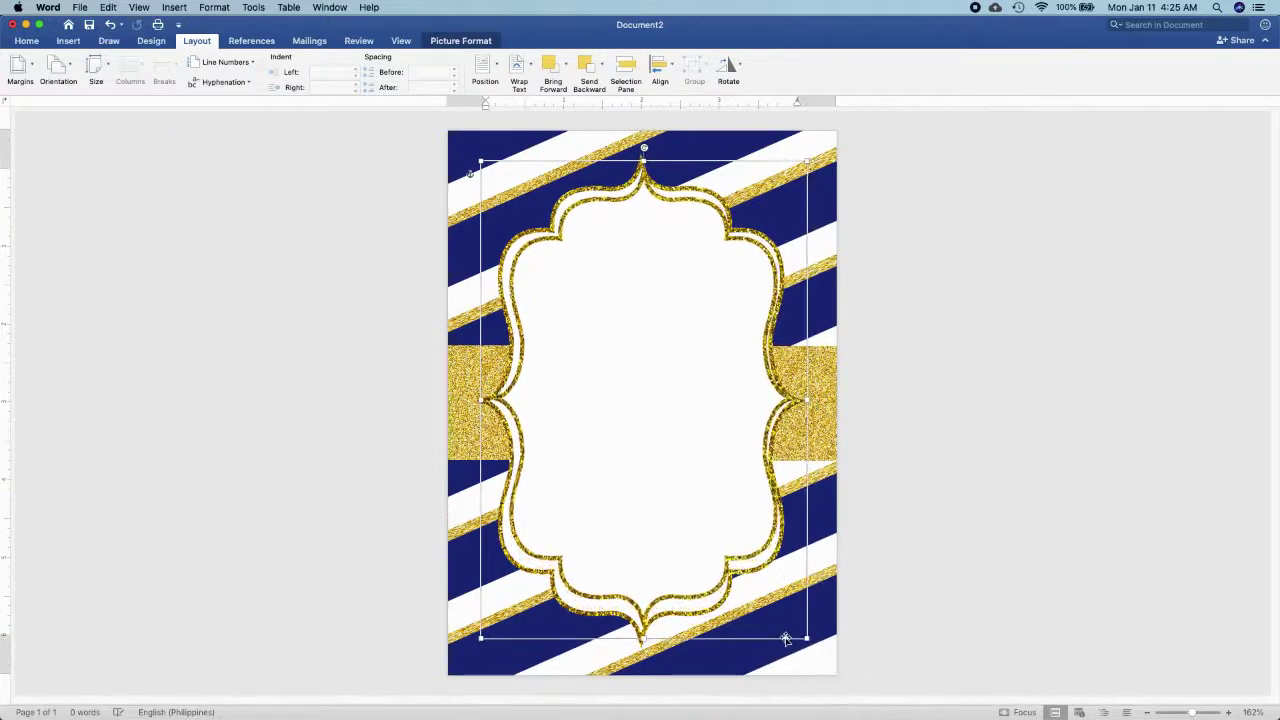
{"action": "key", "text": "Left"}
{"action": "key", "text": "Down"}
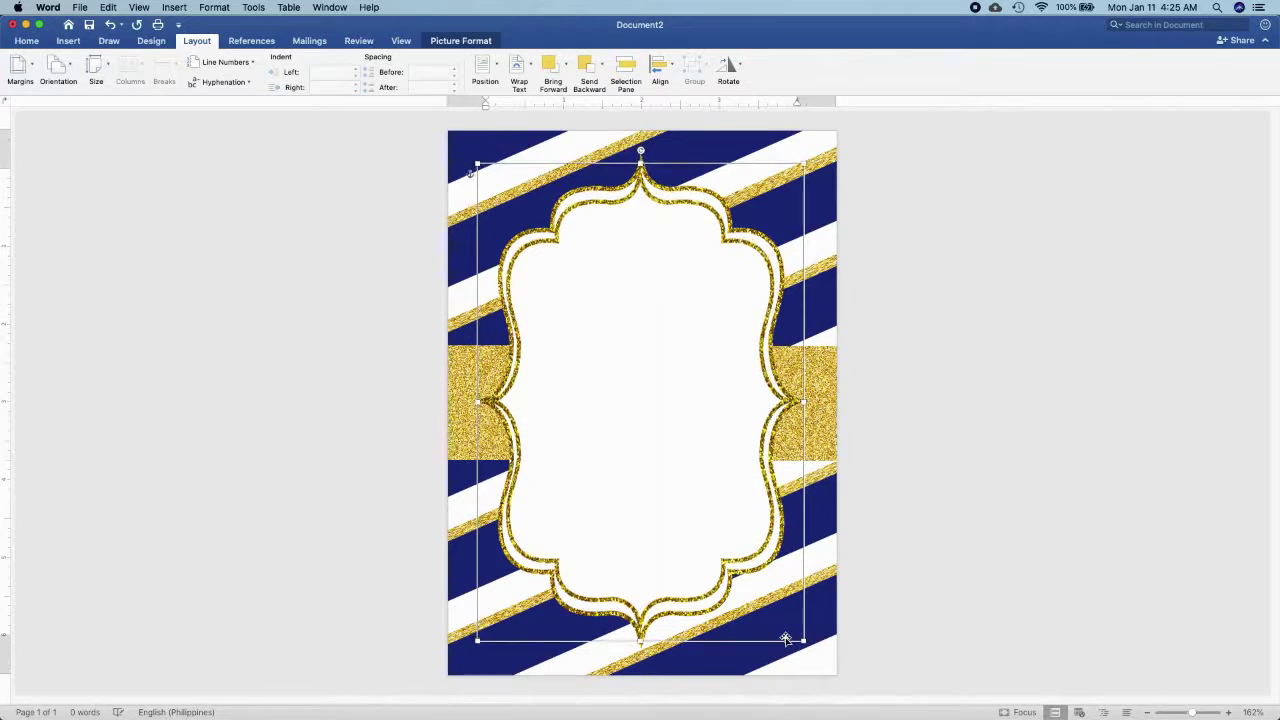
{"action": "key", "text": "Right"}
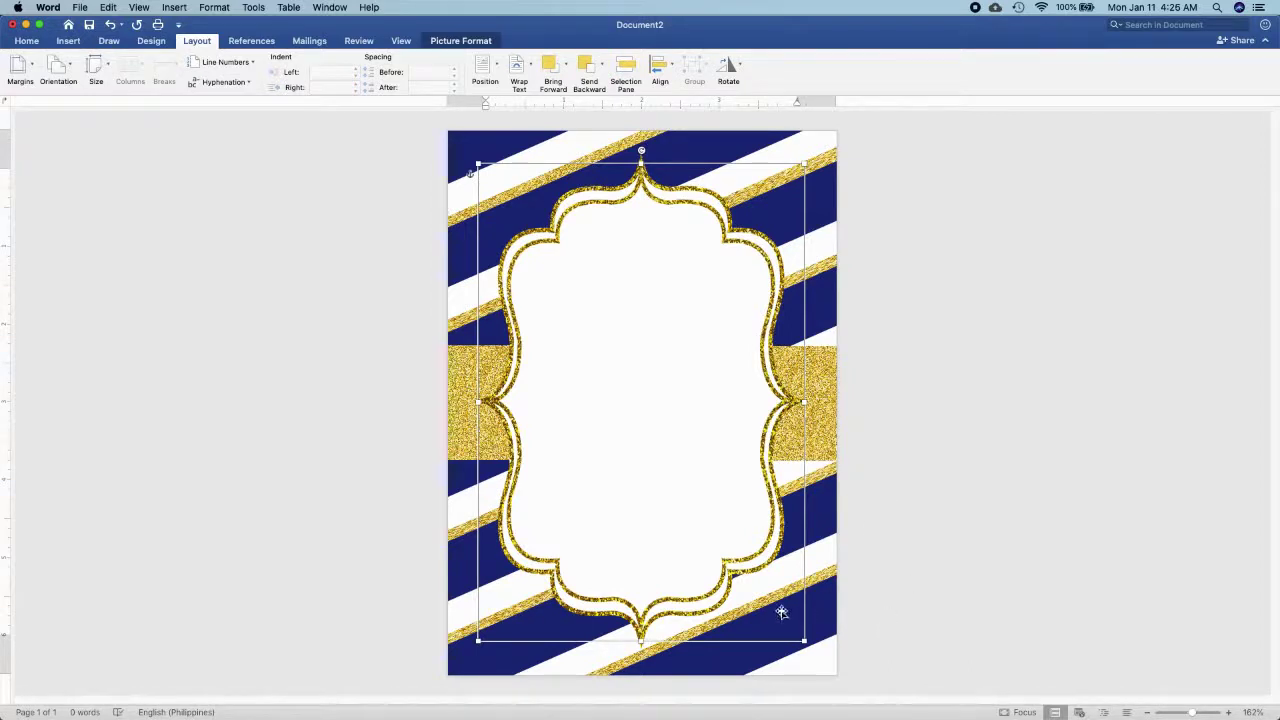
{"action": "left_click", "coordinate": [917, 483]}
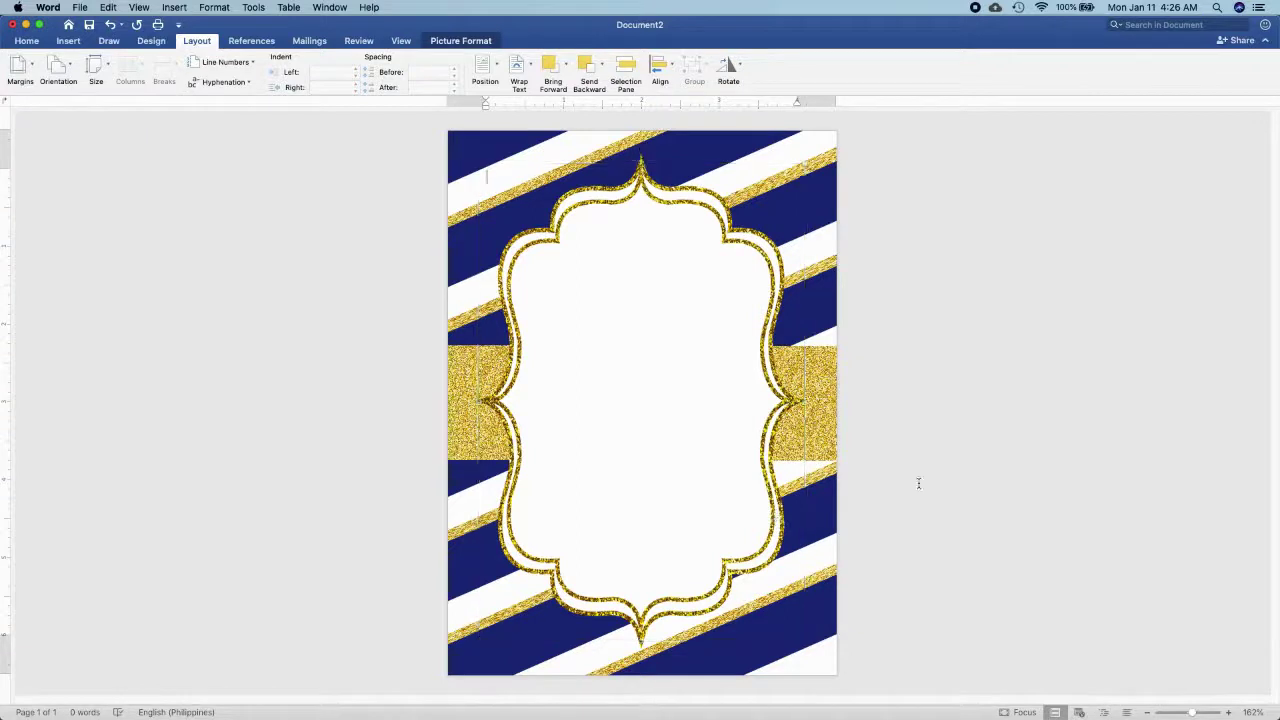
Insert the picture gold crown.png.
{"action": "left_click", "coordinate": [27, 41]}
{"action": "left_click", "coordinate": [68, 41]}
{"action": "left_click", "coordinate": [174, 66]}
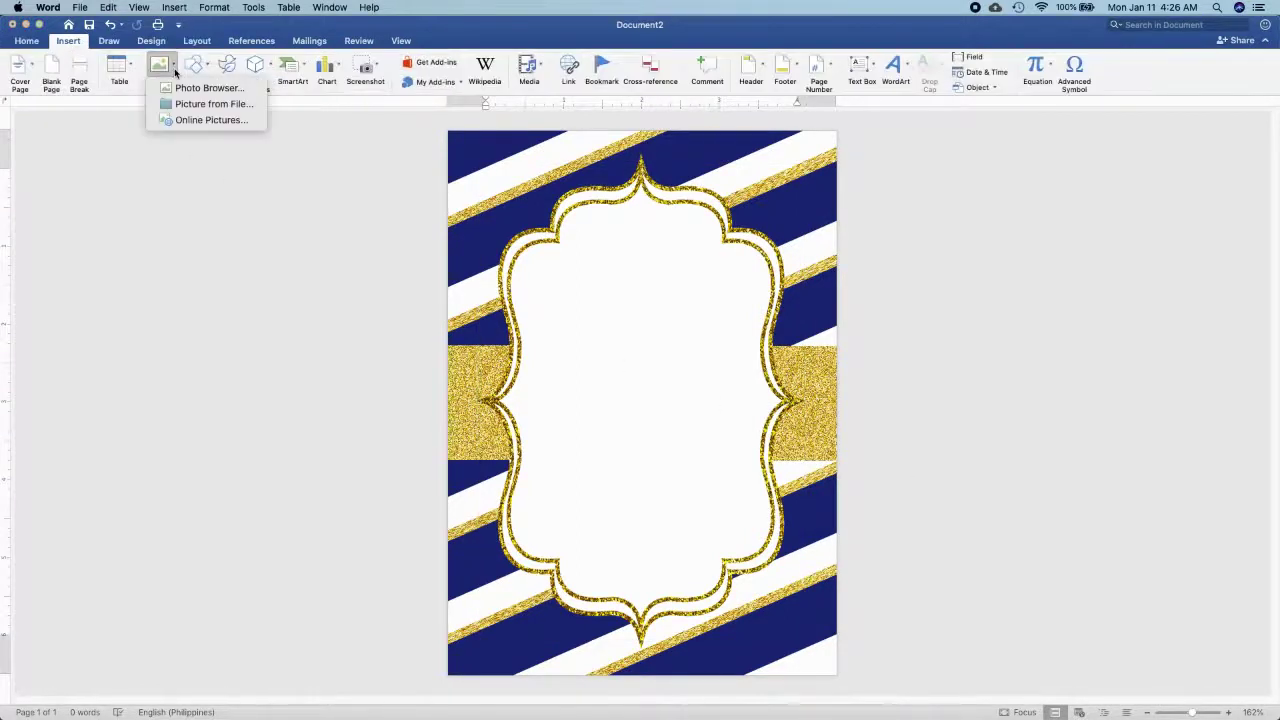
{"action": "left_click", "coordinate": [186, 106]}
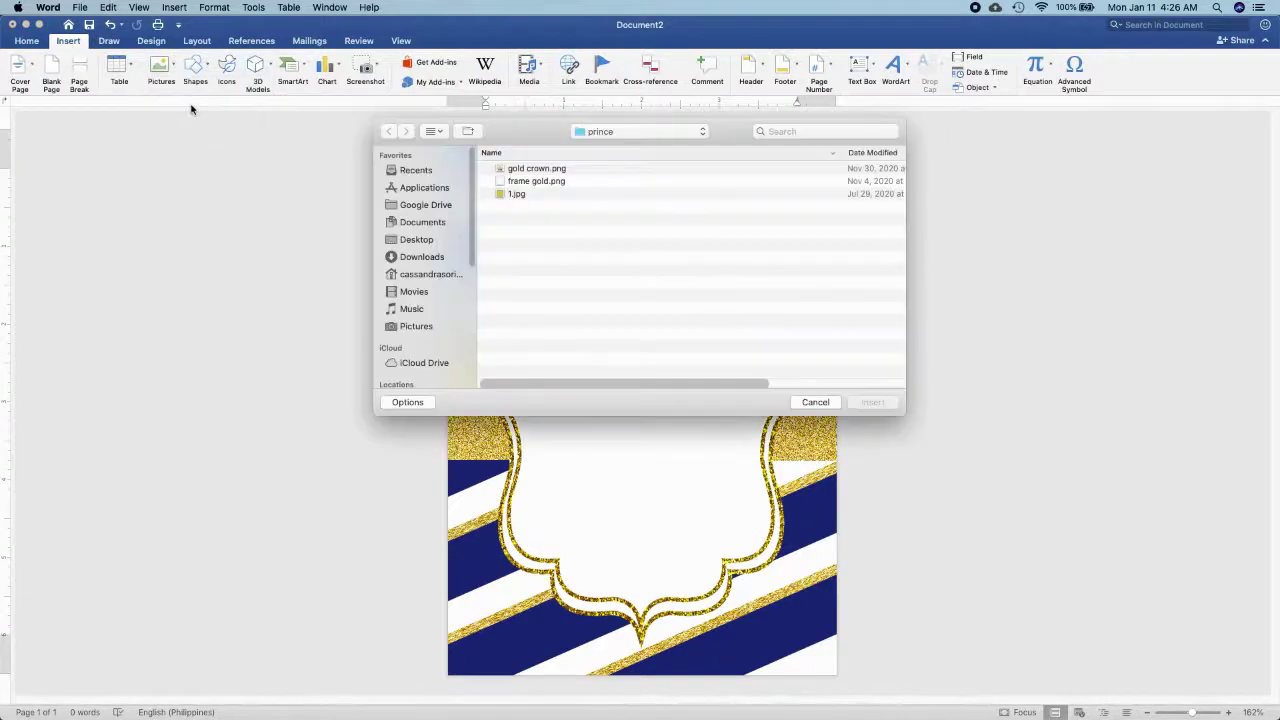
{"action": "left_click", "coordinate": [512, 170]}
{"action": "left_click", "coordinate": [888, 405]}
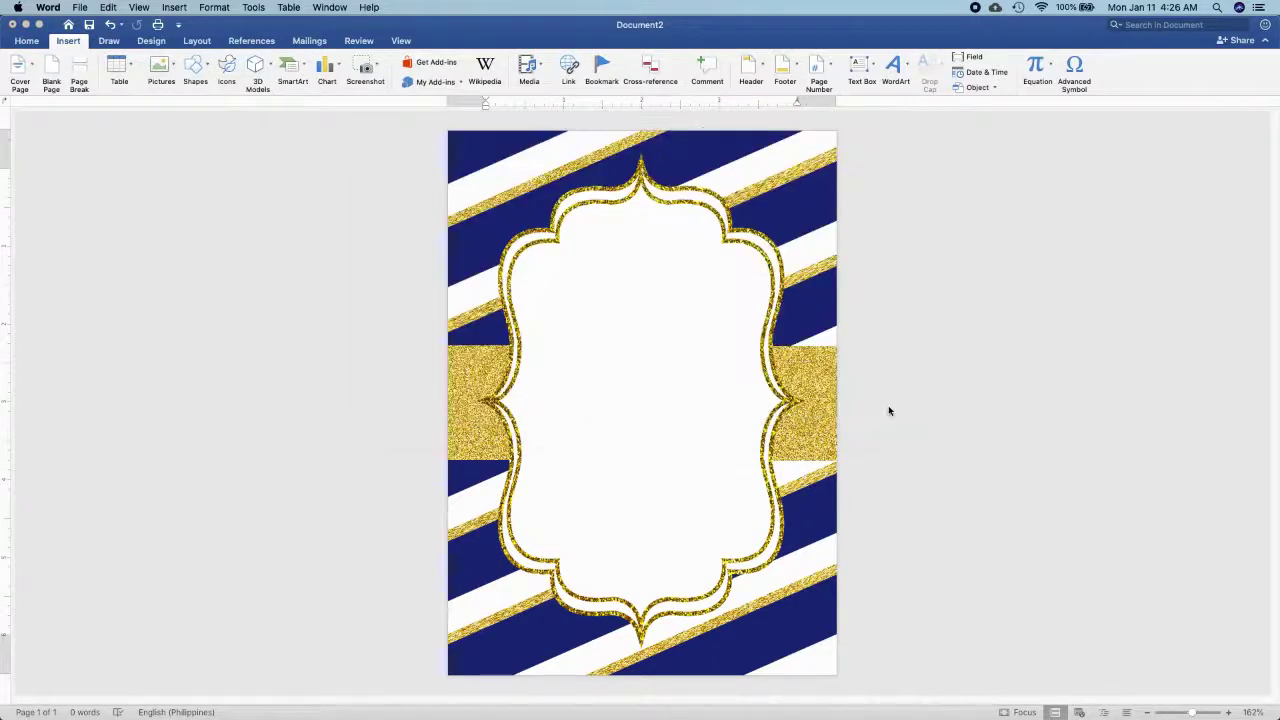
Set the crown behind text, bring it forward, shrink it and centre it atop the frame.
{"action": "left_click", "coordinate": [186, 41]}
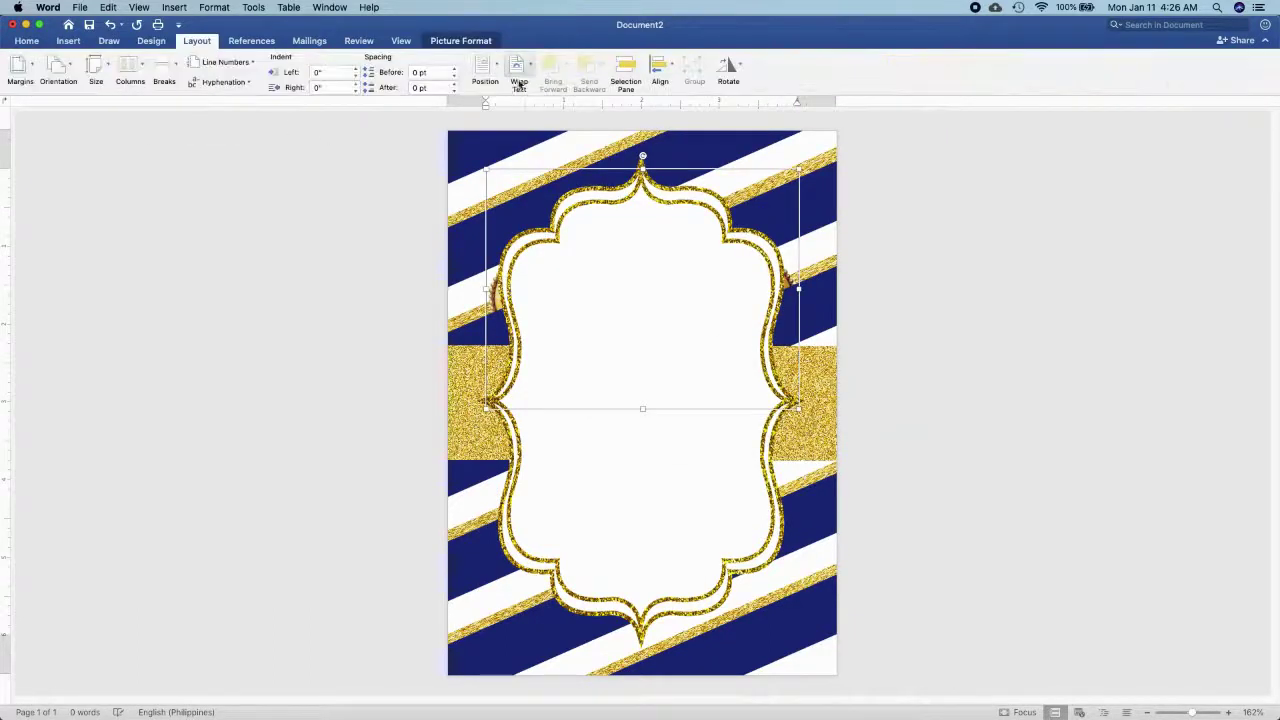
{"action": "left_click", "coordinate": [519, 70]}
{"action": "left_click", "coordinate": [556, 182]}
{"action": "left_click", "coordinate": [565, 82]}
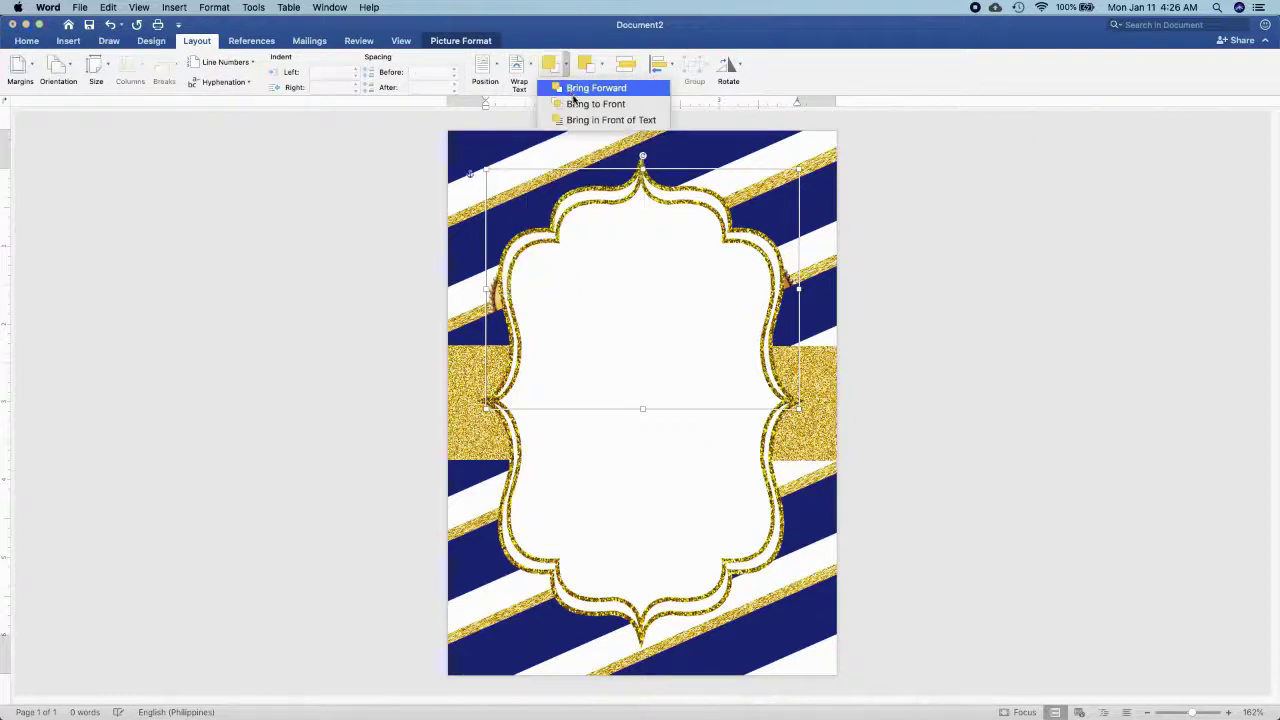
{"action": "left_click", "coordinate": [572, 119]}
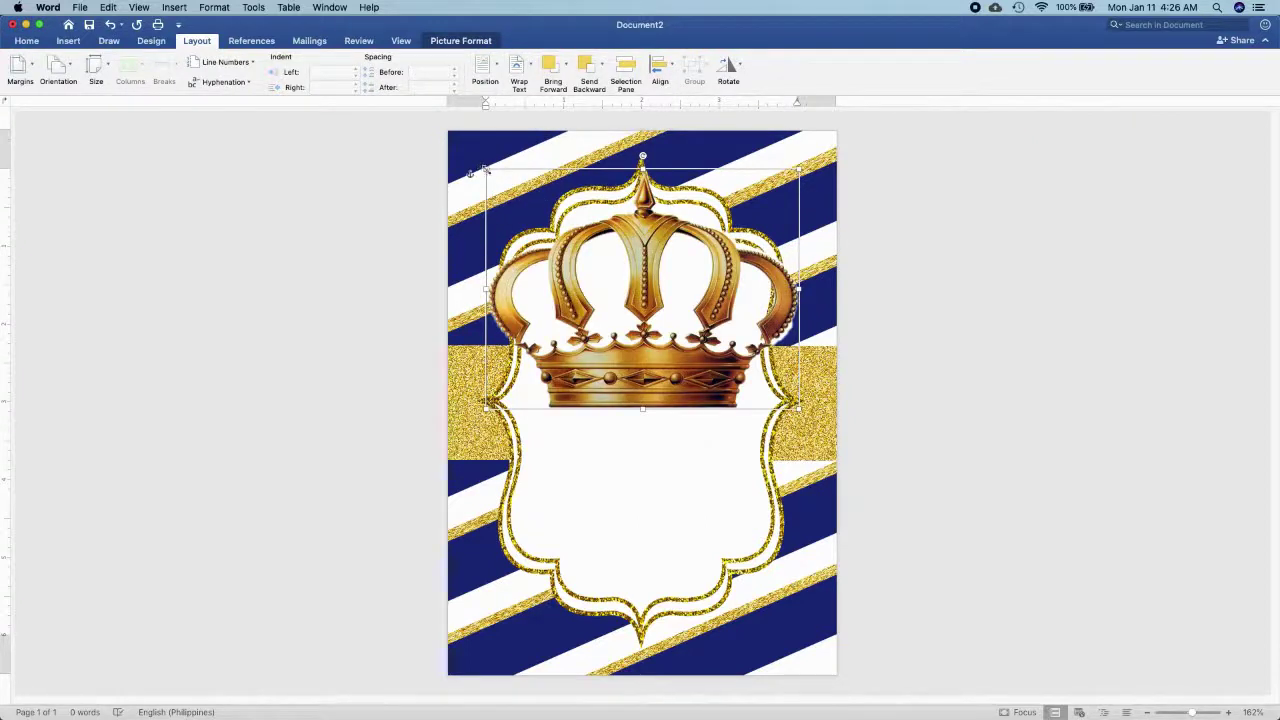
{"action": "mouse_move", "coordinate": [484, 170]}
{"action": "left_mouse_down"}
{"action": "mouse_move", "coordinate": [689, 315]}
{"action": "mouse_move", "coordinate": [605, 255]}
{"action": "mouse_move", "coordinate": [621, 261]}
{"action": "mouse_move", "coordinate": [606, 218]}
{"action": "left_mouse_up"}
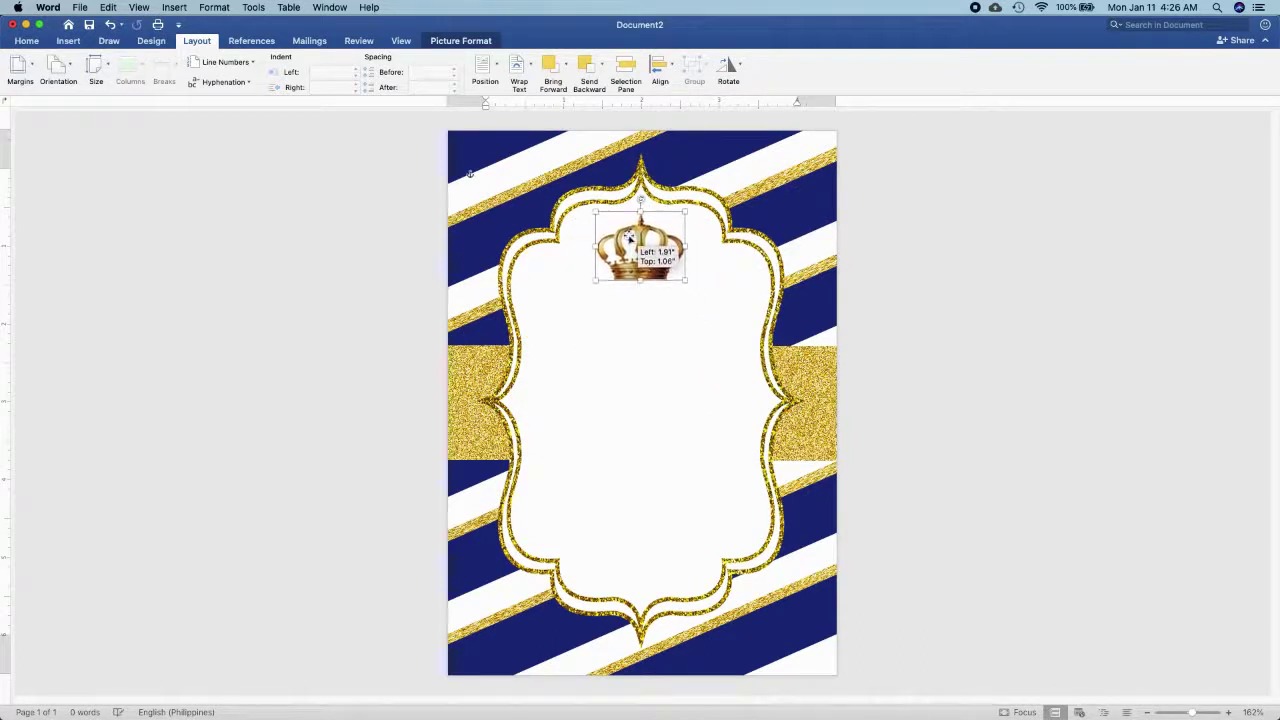
{"action": "key", "text": "Up"}
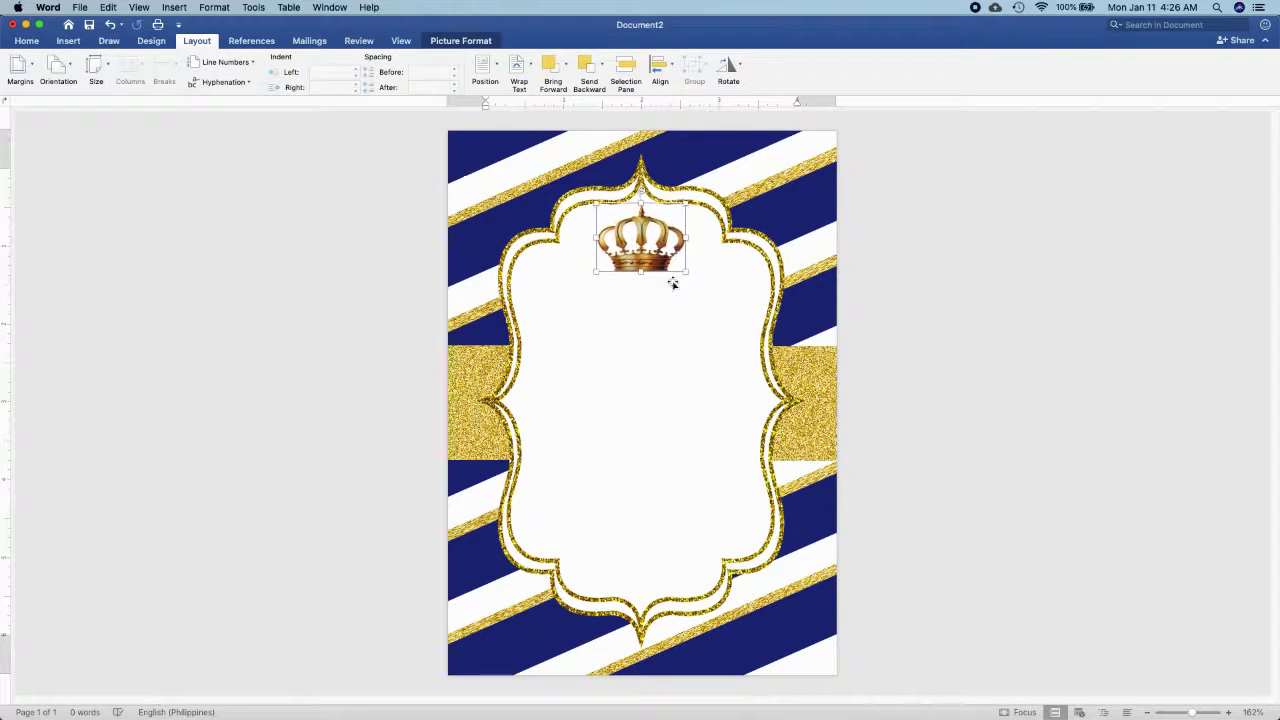
{"action": "key", "text": "Up"}
{"action": "key", "text": "Up"}
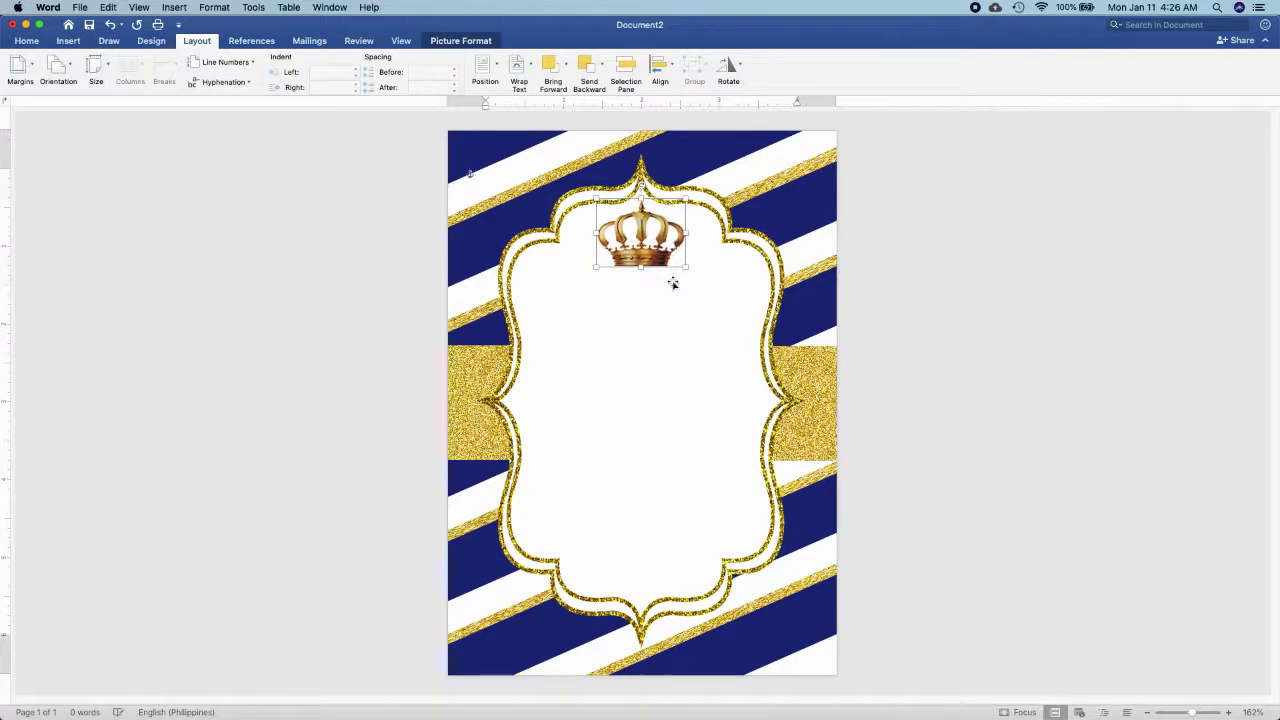
{"action": "left_click", "coordinate": [1006, 331]}
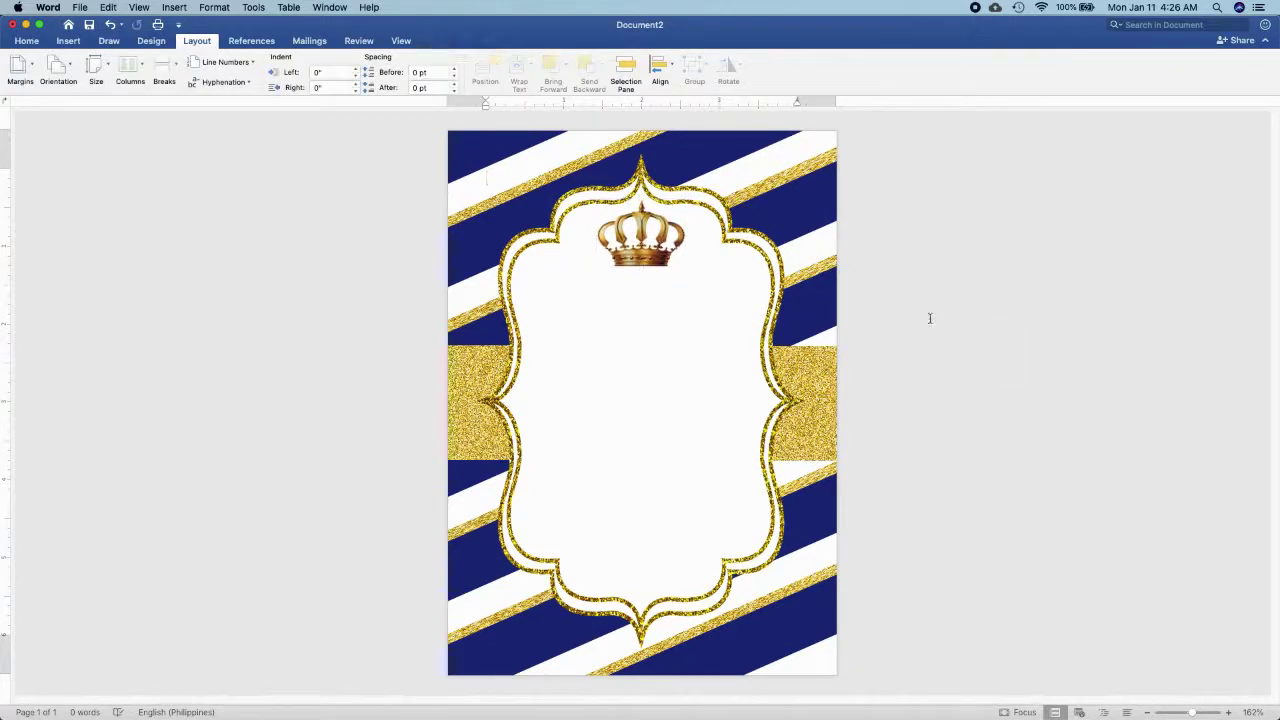
Choose the Rectangle shape to draw another rectangle.
{"action": "left_click", "coordinate": [68, 41]}
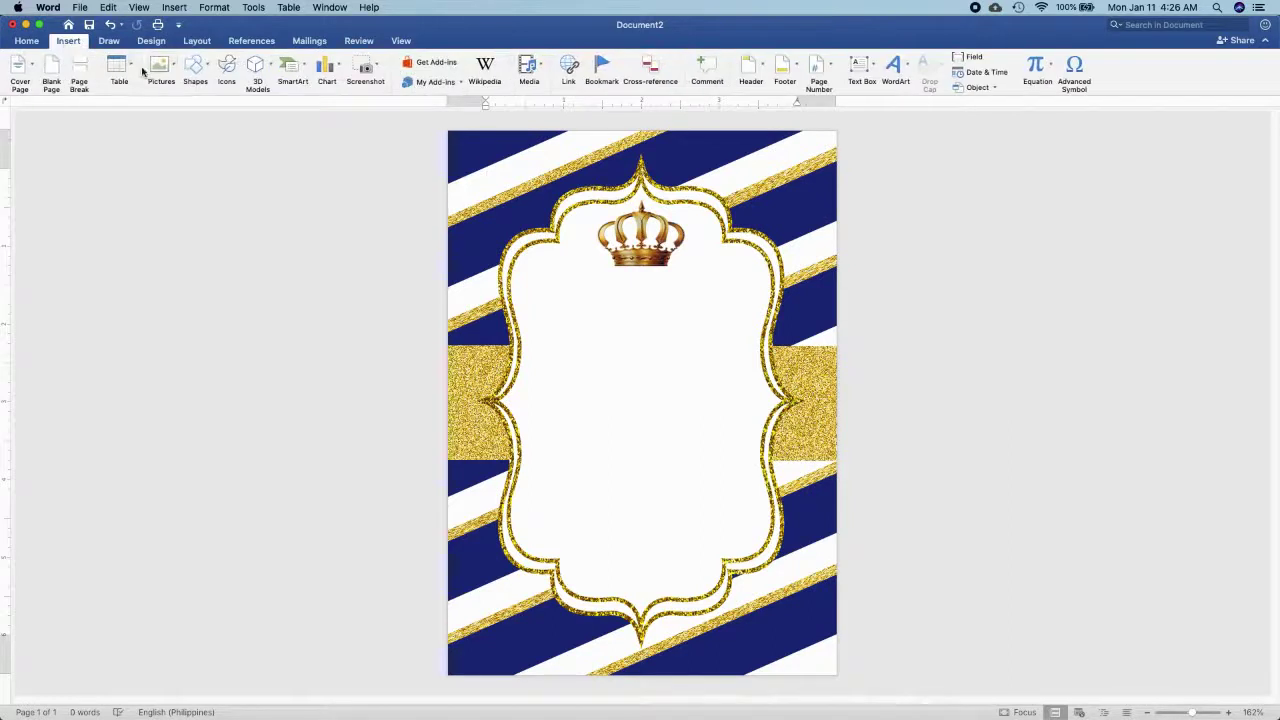
{"action": "left_click", "coordinate": [195, 66]}
{"action": "left_click", "coordinate": [259, 108]}
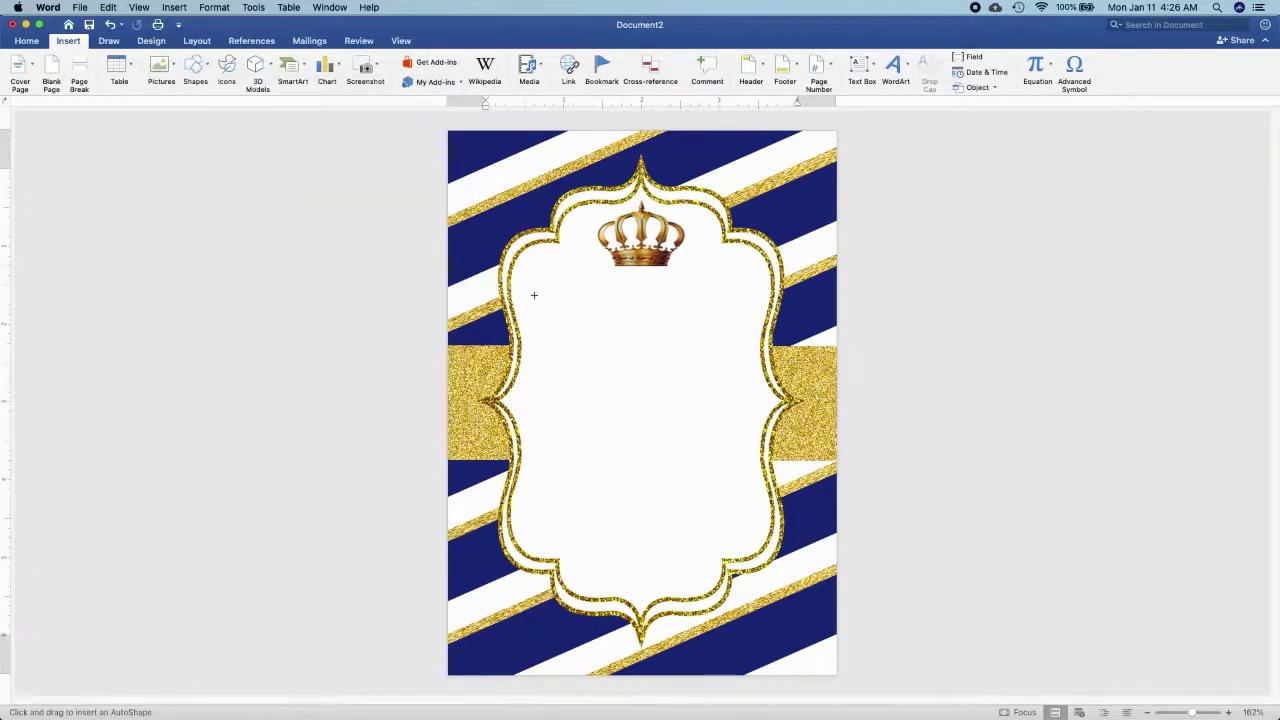
Draw a rectangle below the crown and start typing the OUR LITTLE text inside it.
{"action": "left_click_drag", "start_coordinate": [525, 291], "coordinate": [762, 368]}
{"action": "left_click_drag", "start_coordinate": [648, 340], "coordinate": [648, 340]}
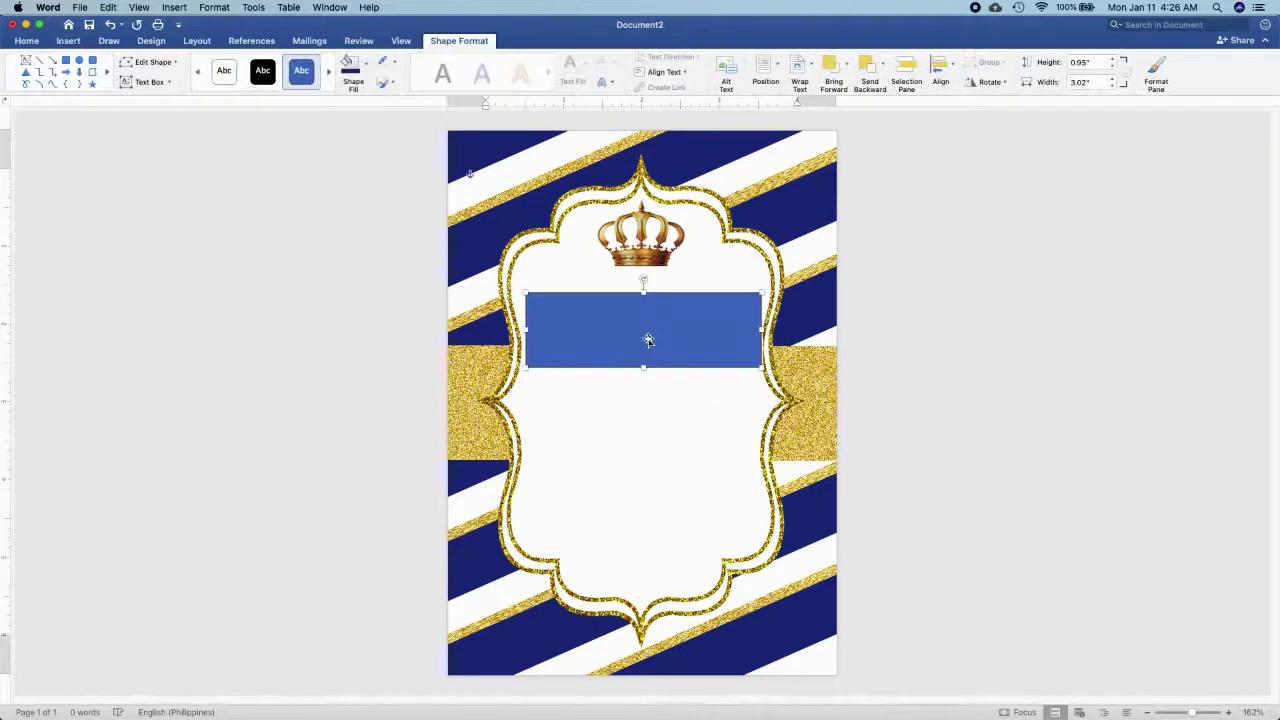
{"action": "right_click", "coordinate": [648, 339]}
{"action": "left_click", "coordinate": [675, 392]}
{"action": "type", "text": "R LITTLE"}
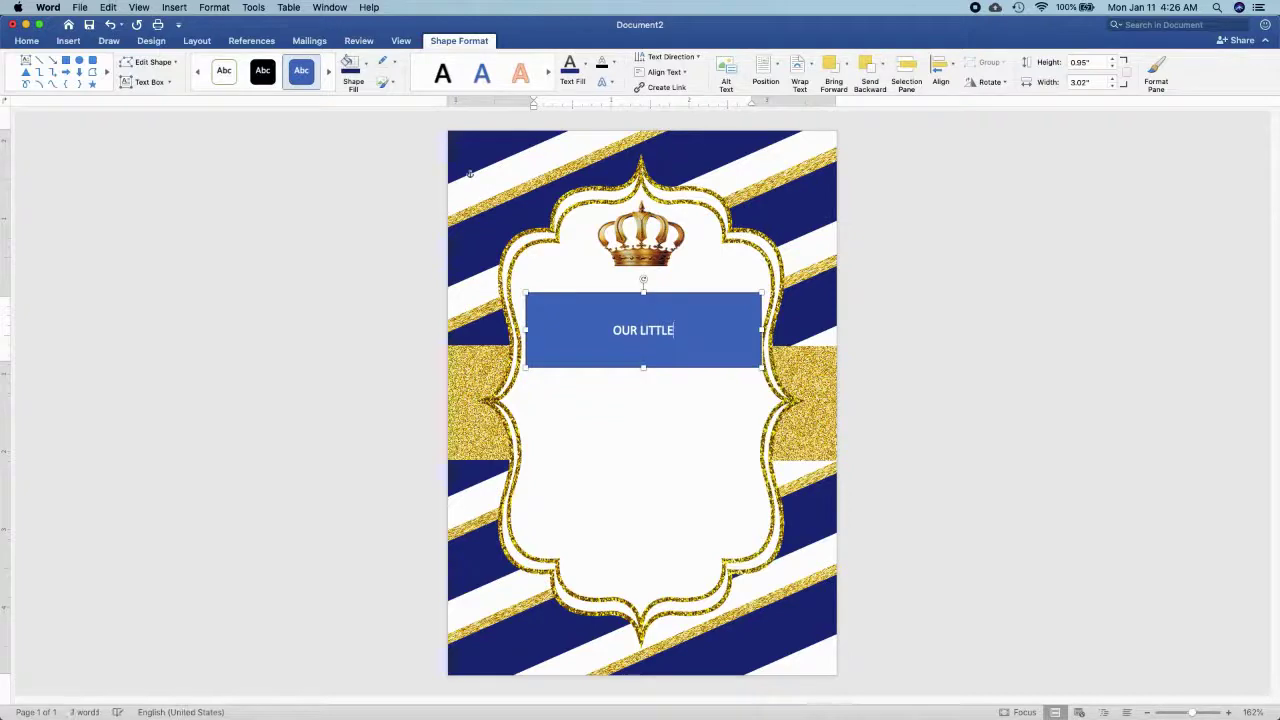
Remove the text box's blue fill and dark outline.
{"action": "left_click", "coordinate": [665, 296]}
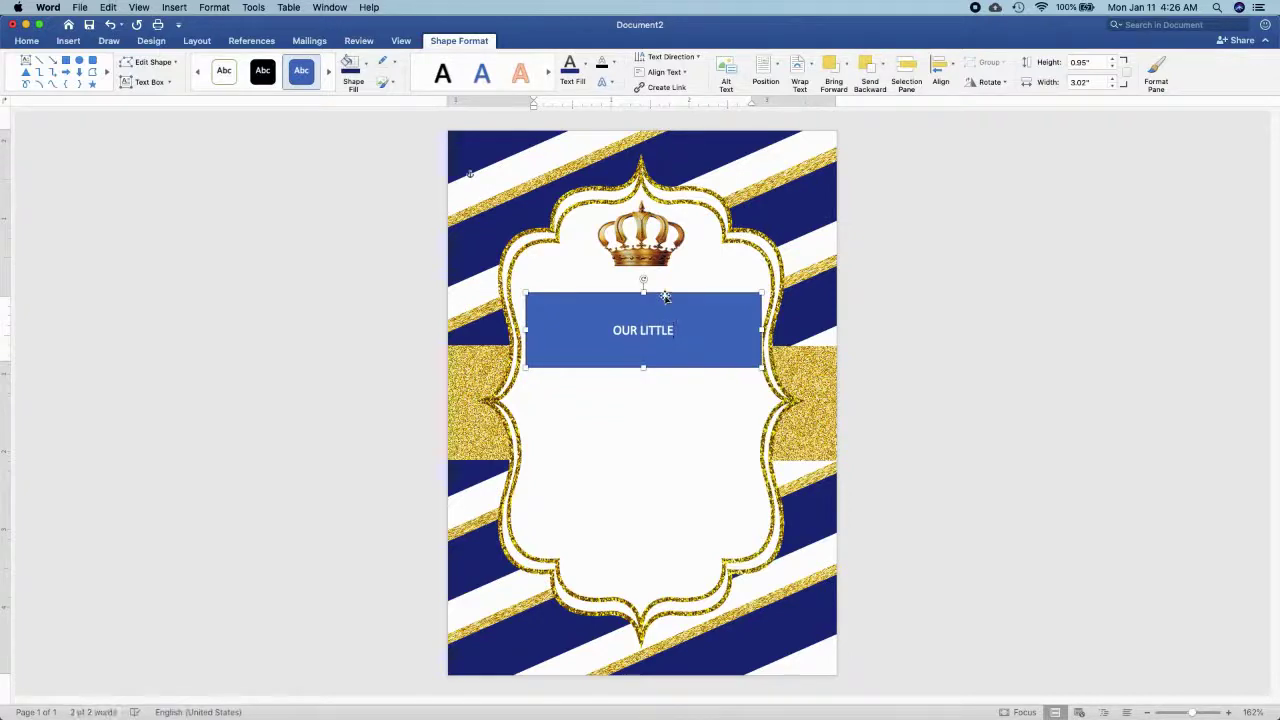
{"action": "scroll", "coordinate": [665, 296], "scroll_direction": "up", "scroll_amount": 2}
{"action": "scroll", "coordinate": [665, 296], "scroll_direction": "up", "scroll_amount": 3}
{"action": "scroll", "coordinate": [665, 296], "scroll_direction": "up", "scroll_amount": 3}
{"action": "scroll", "coordinate": [665, 296], "scroll_direction": "up", "scroll_amount": 3}
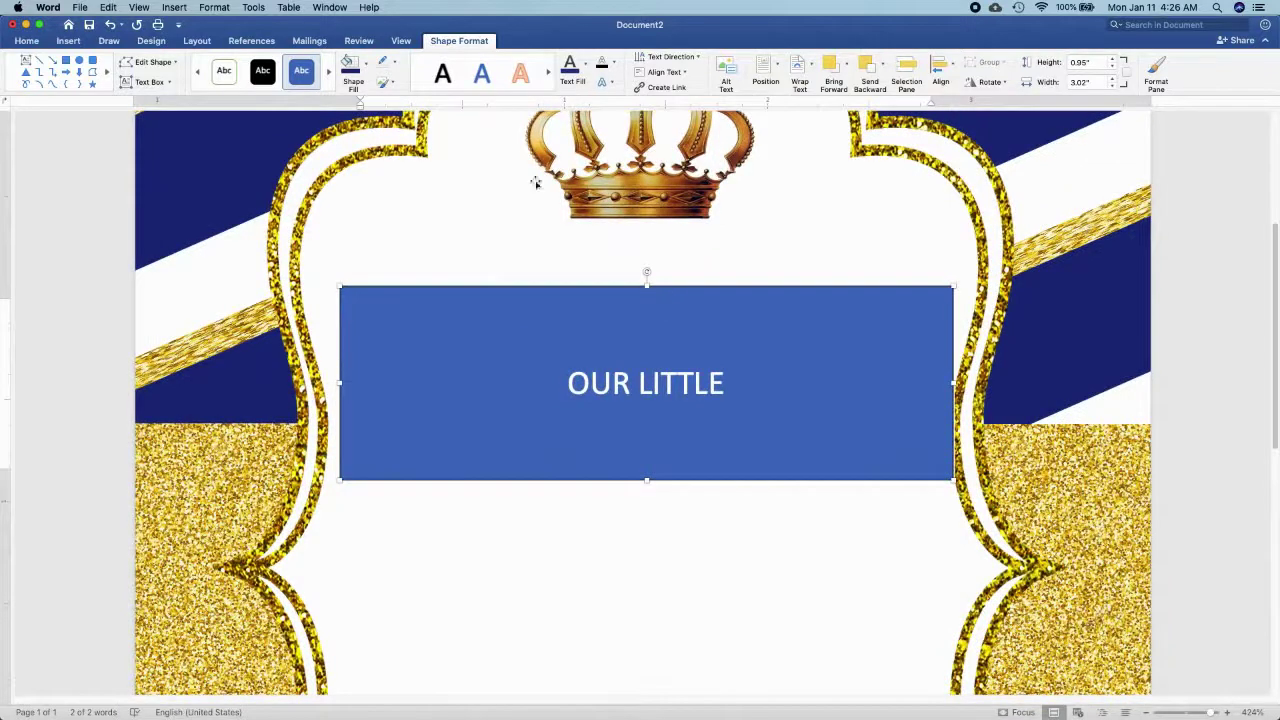
{"action": "left_click", "coordinate": [369, 82]}
{"action": "left_click", "coordinate": [390, 90]}
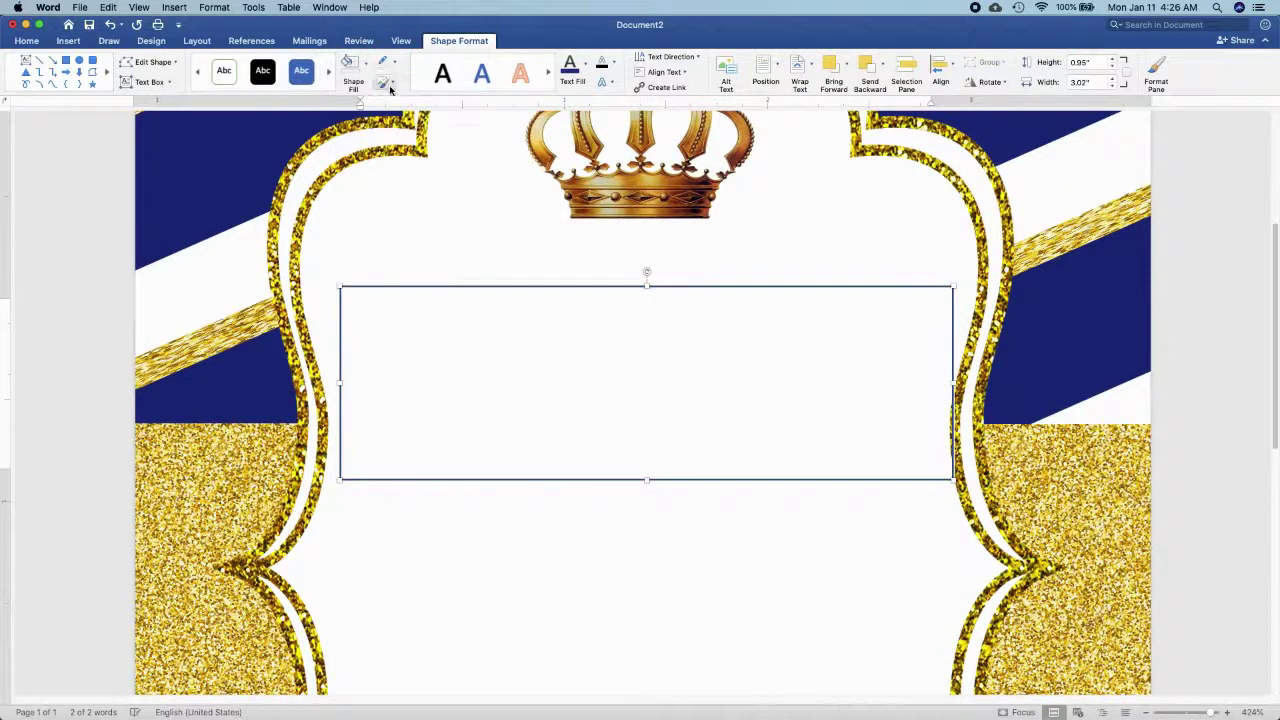
{"action": "left_click", "coordinate": [395, 63]}
{"action": "left_click", "coordinate": [415, 90]}
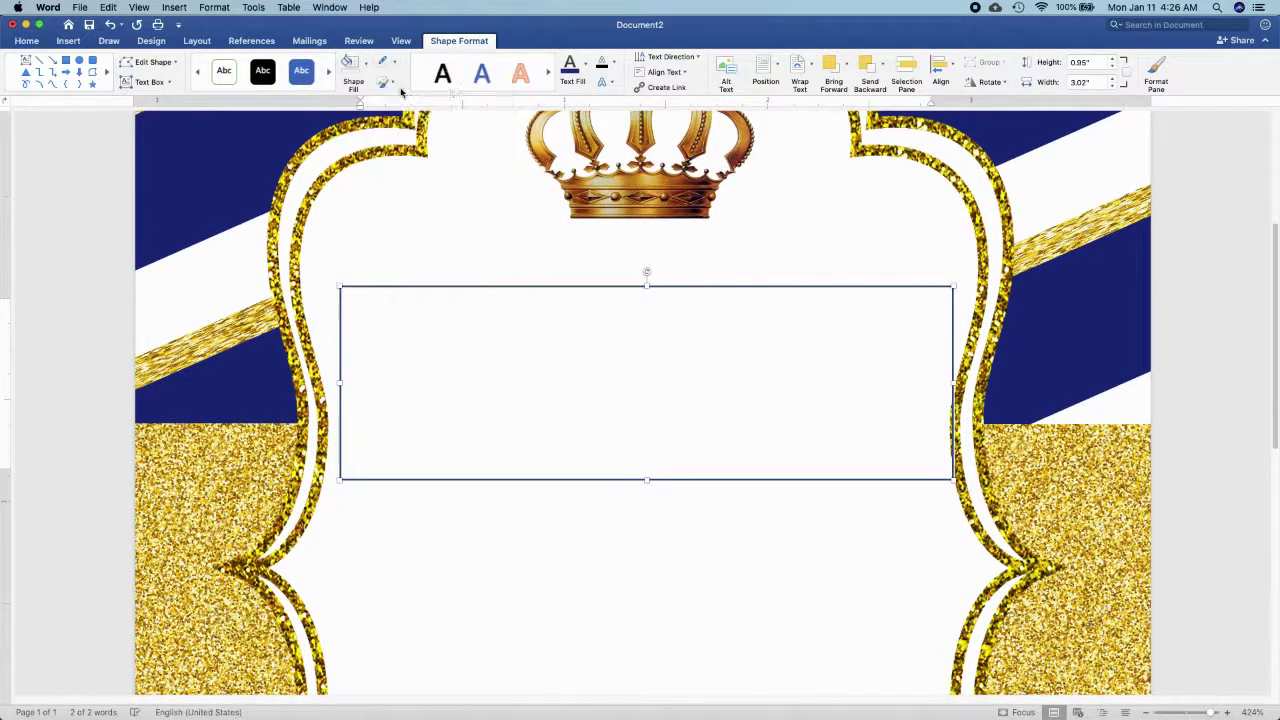
Make OUR LITTLE navy Copperplate Regular, move it under the crown, and paste a duplicate.
{"action": "left_click", "coordinate": [586, 76]}
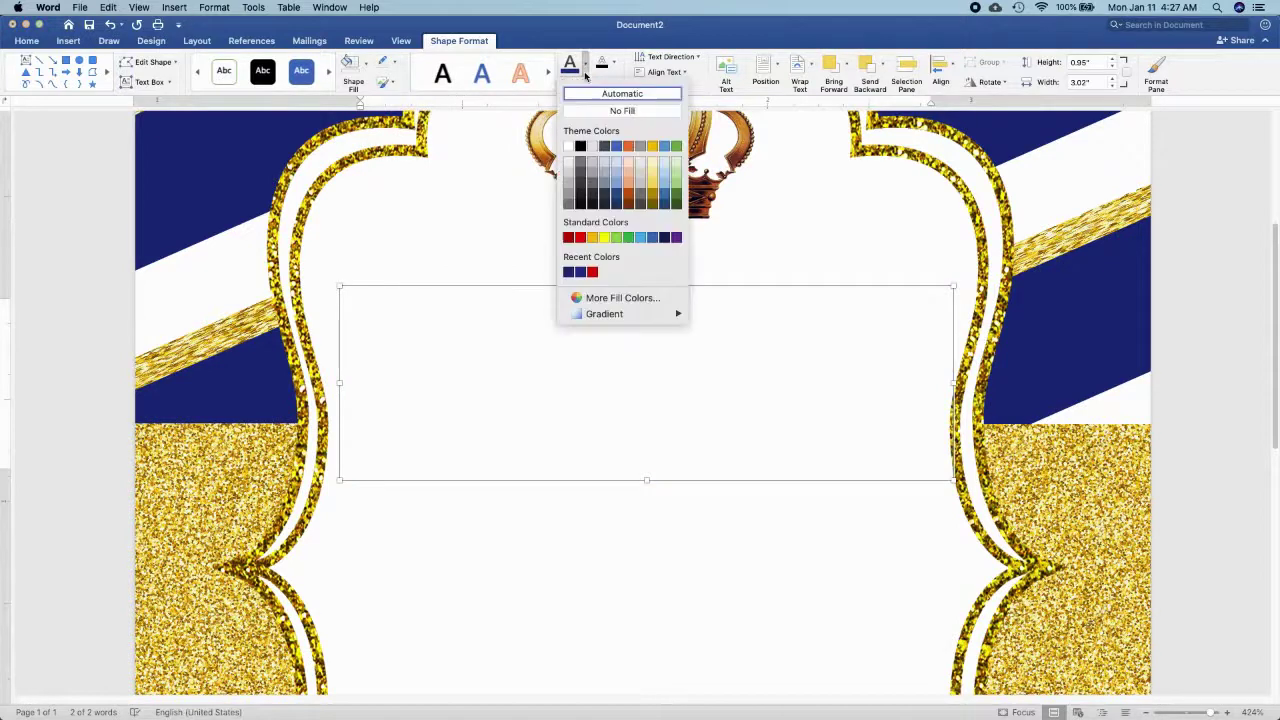
{"action": "left_click", "coordinate": [569, 272]}
{"action": "left_click", "coordinate": [27, 41]}
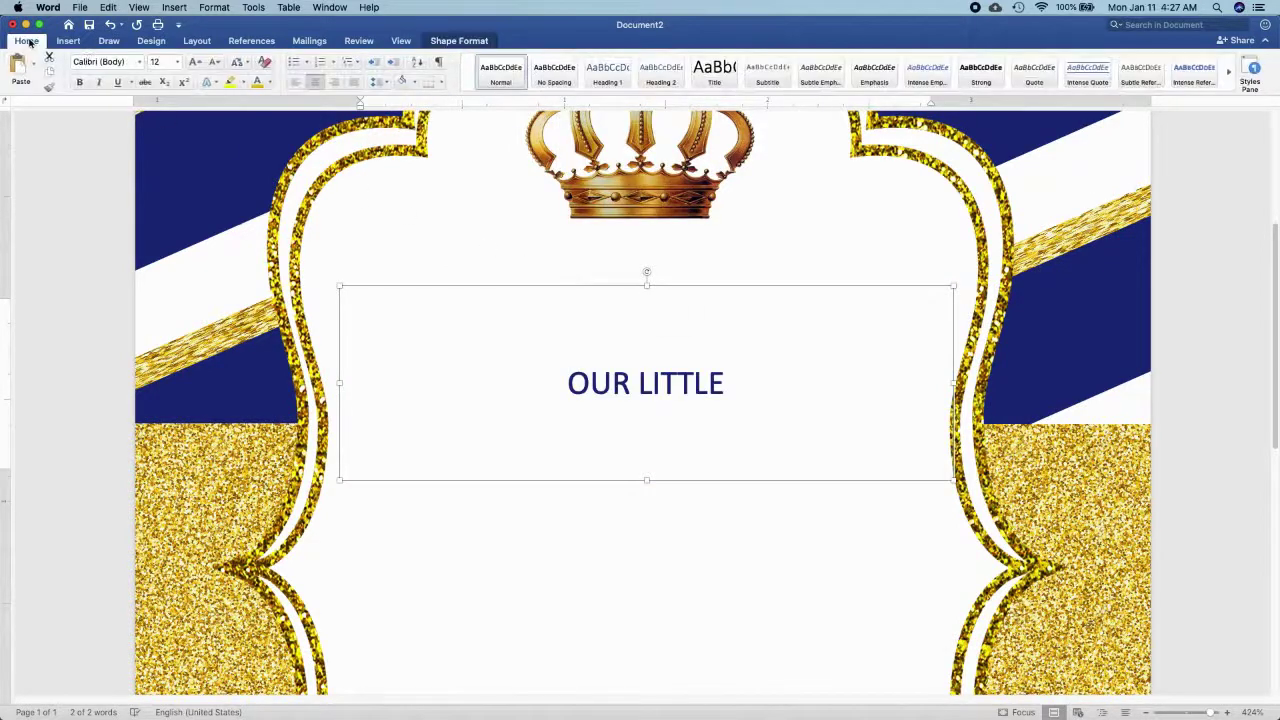
{"action": "left_click", "coordinate": [135, 63]}
{"action": "mouse_move", "coordinate": [185, 291]}
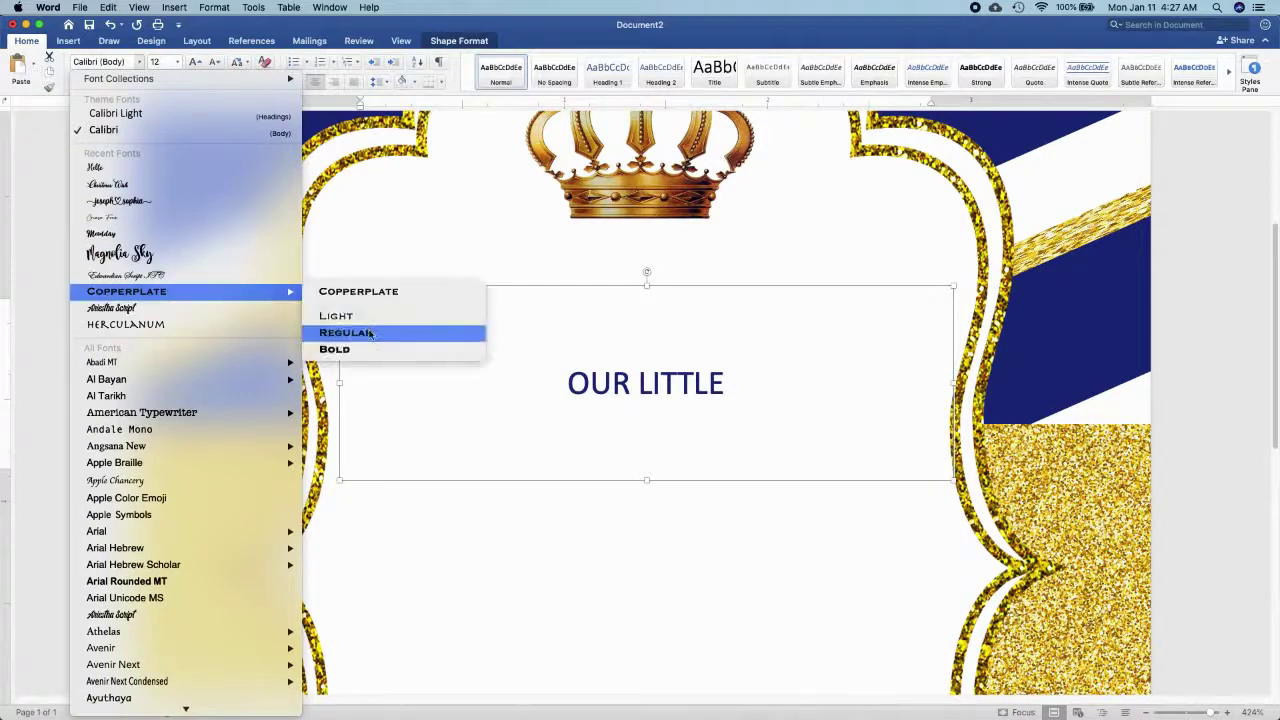
{"action": "left_click", "coordinate": [370, 334]}
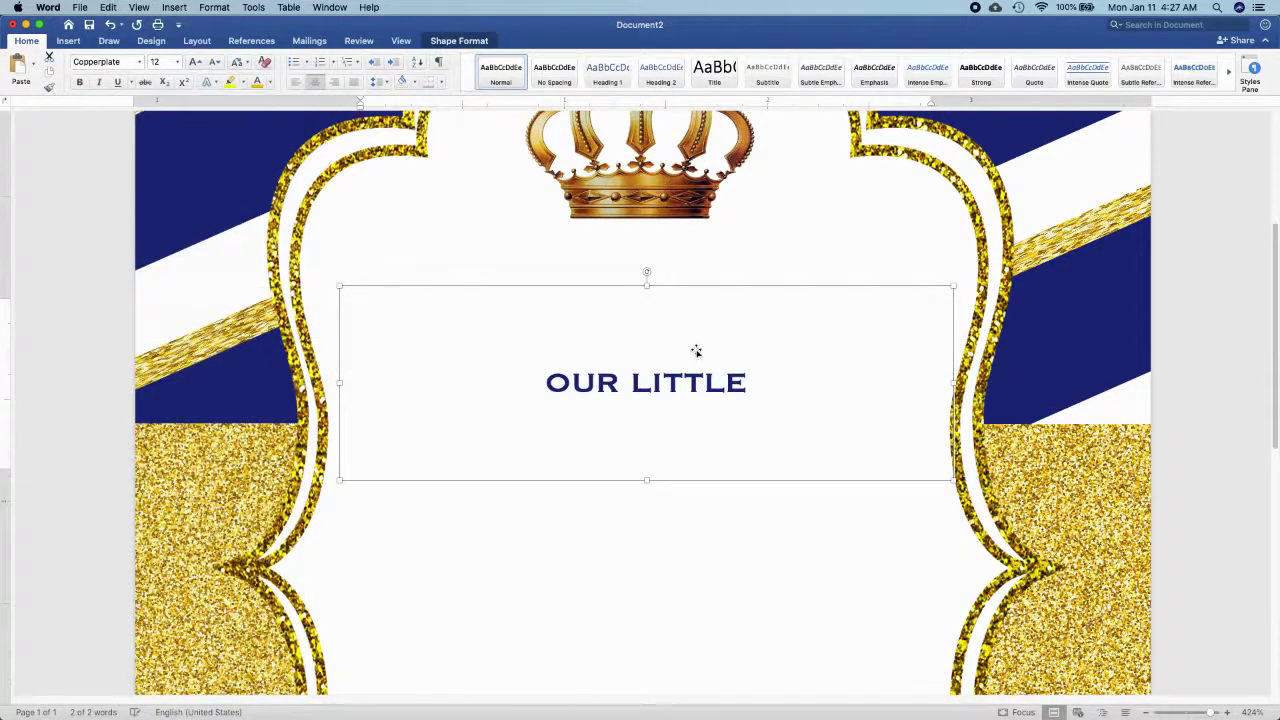
{"action": "left_click_drag", "start_coordinate": [696, 351], "coordinate": [691, 210]}
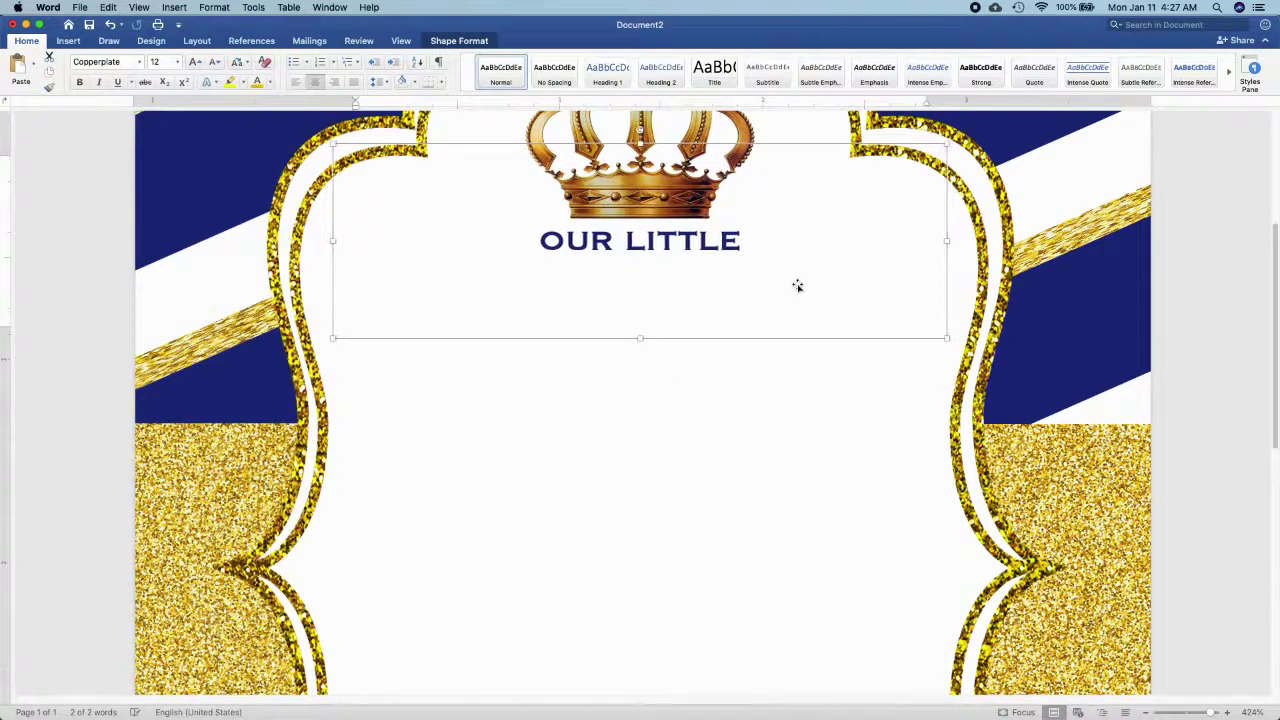
{"action": "key", "text": "super+v"}
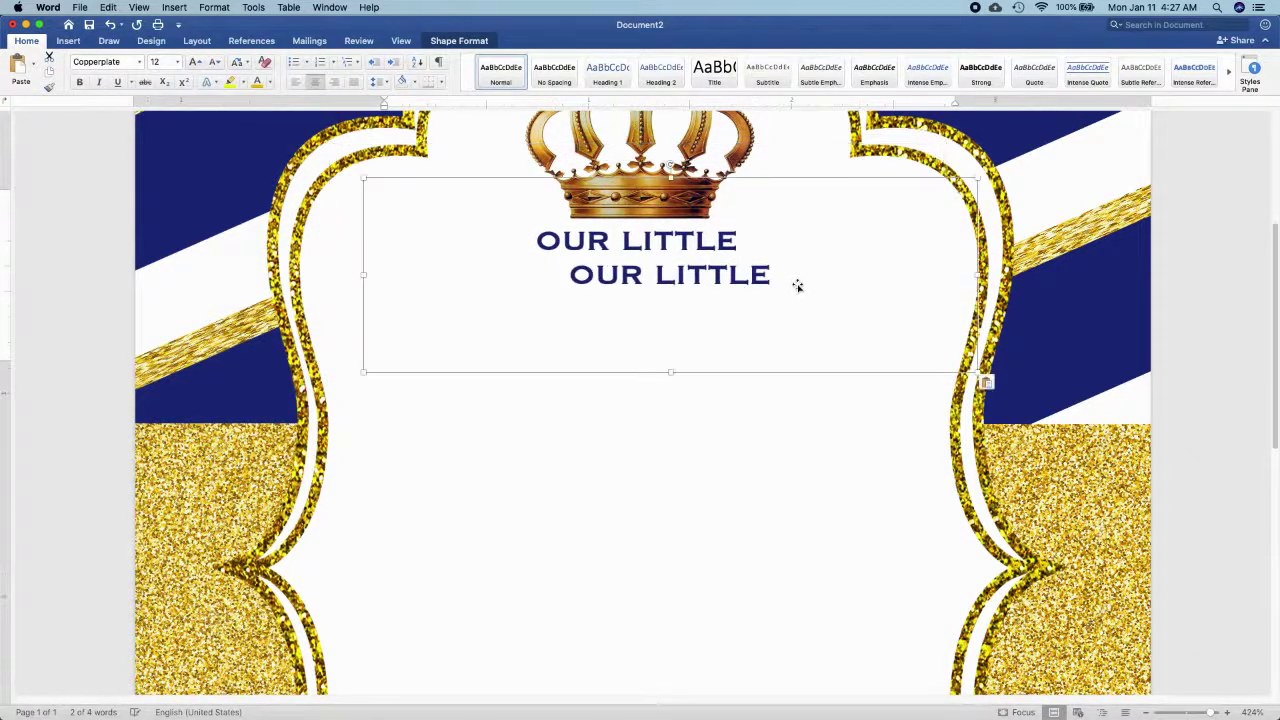
Move the copied box below OUR LITTLE and retype its text as PRINCE.
{"action": "left_click_drag", "start_coordinate": [797, 286], "coordinate": [782, 383]}
{"action": "key", "text": "super+a"}
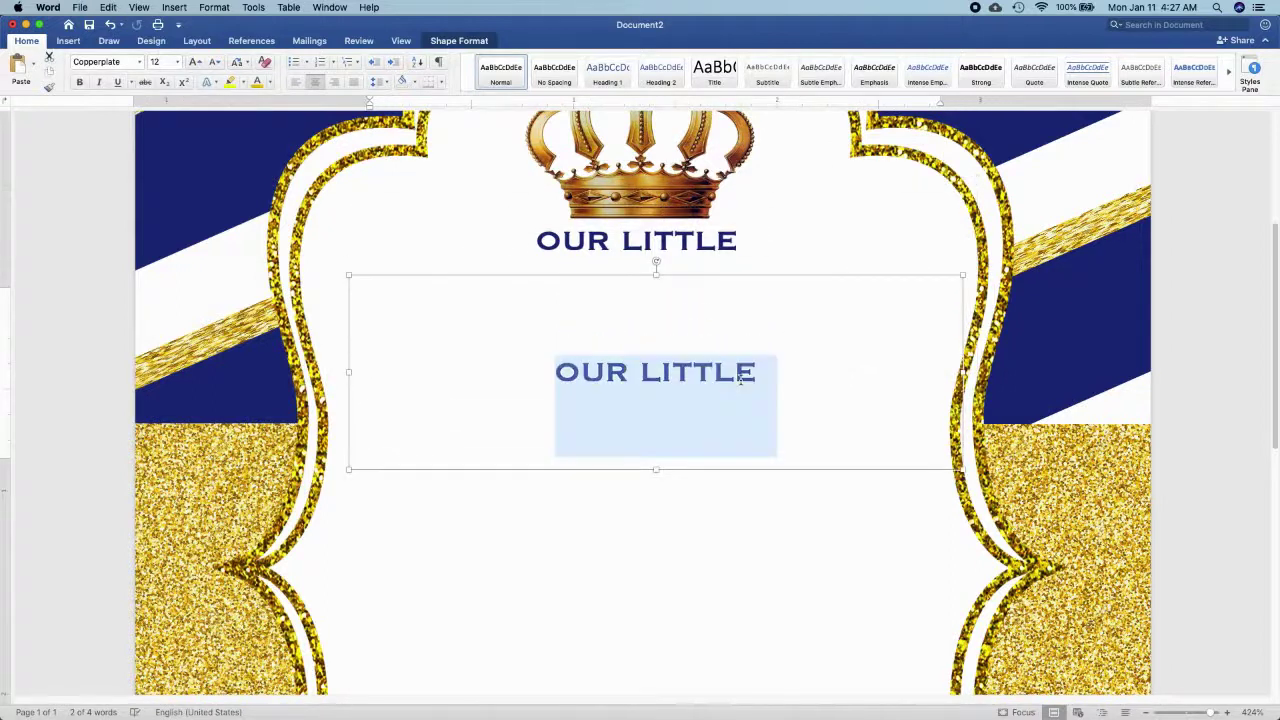
{"action": "type", "text": "PRICE"}
{"action": "key", "text": "BackSpace"}
{"action": "key", "text": "BackSpace"}
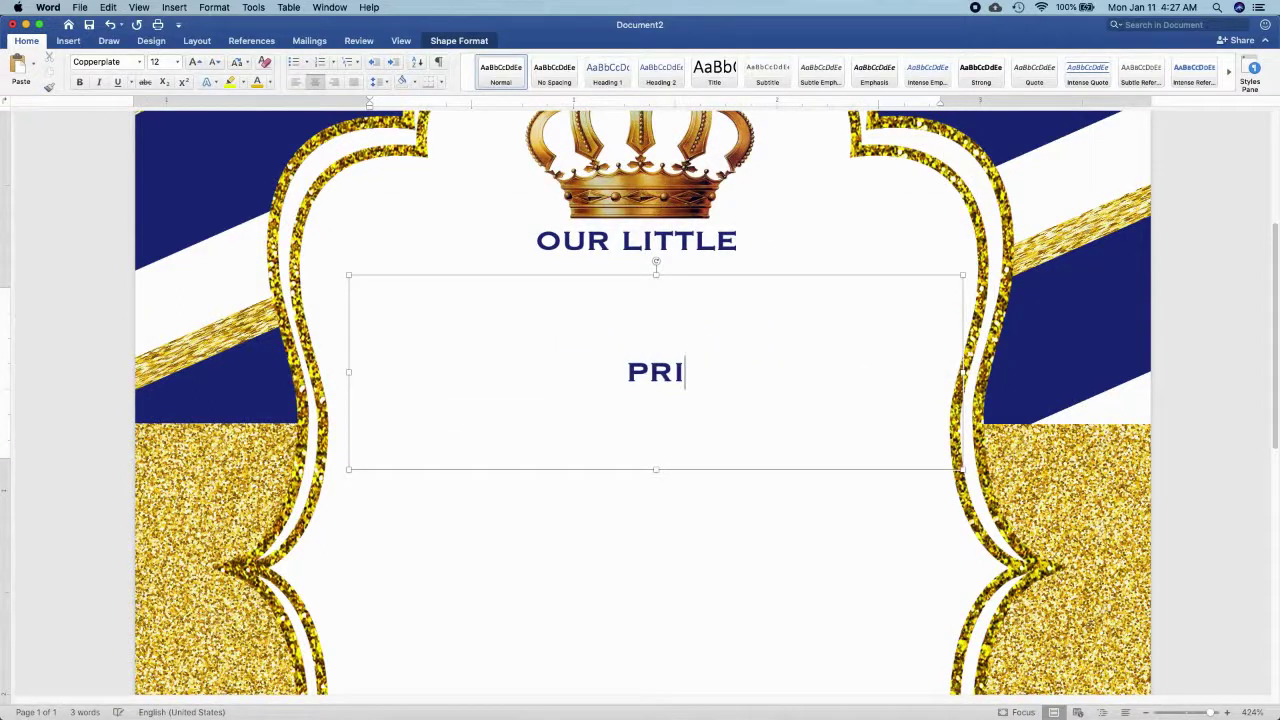
{"action": "type", "text": "NCE"}
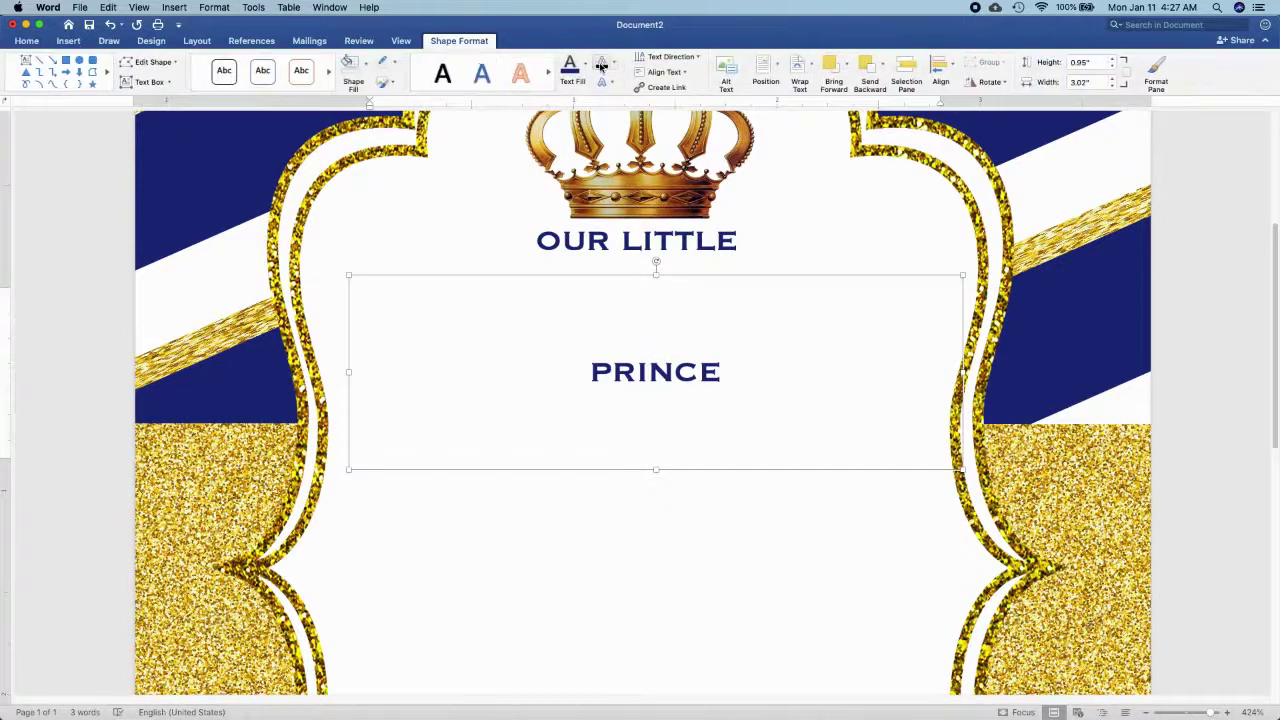
Make the text gold in the Hello script font and change it to 'Prince'.
{"action": "left_click", "coordinate": [587, 66]}
{"action": "left_click", "coordinate": [592, 238]}
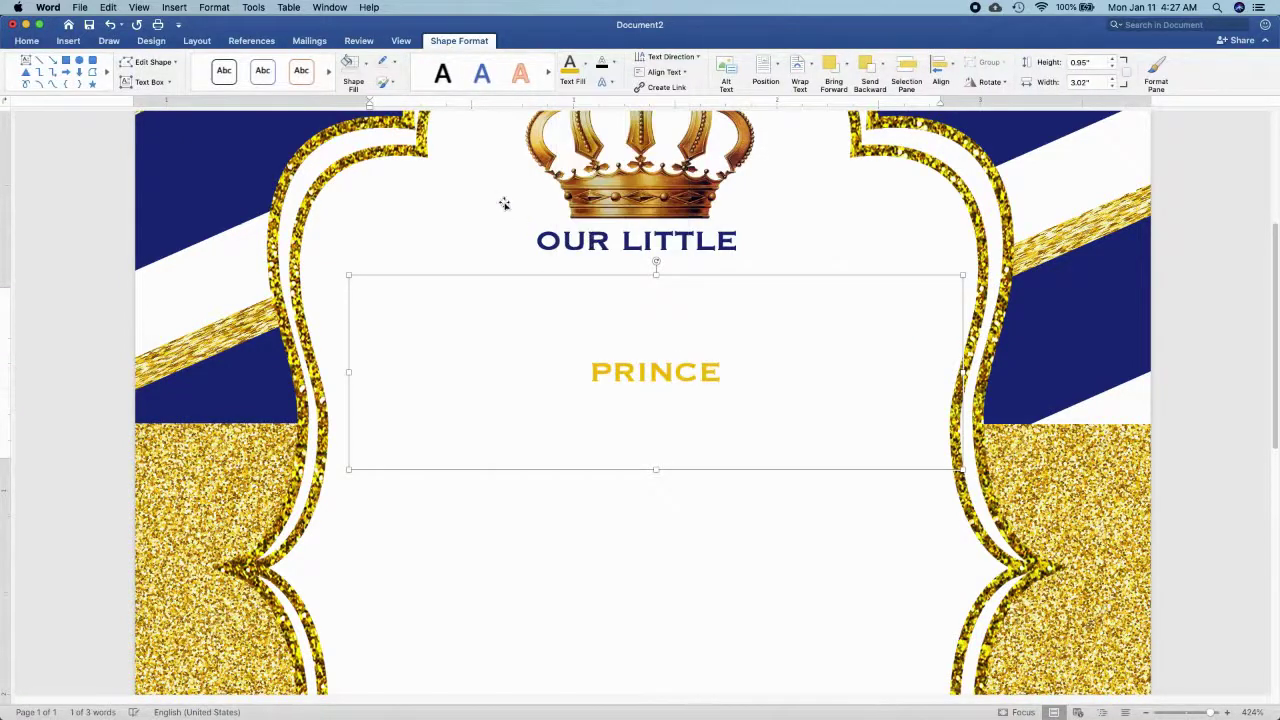
{"action": "left_click", "coordinate": [27, 41]}
{"action": "left_click", "coordinate": [136, 63]}
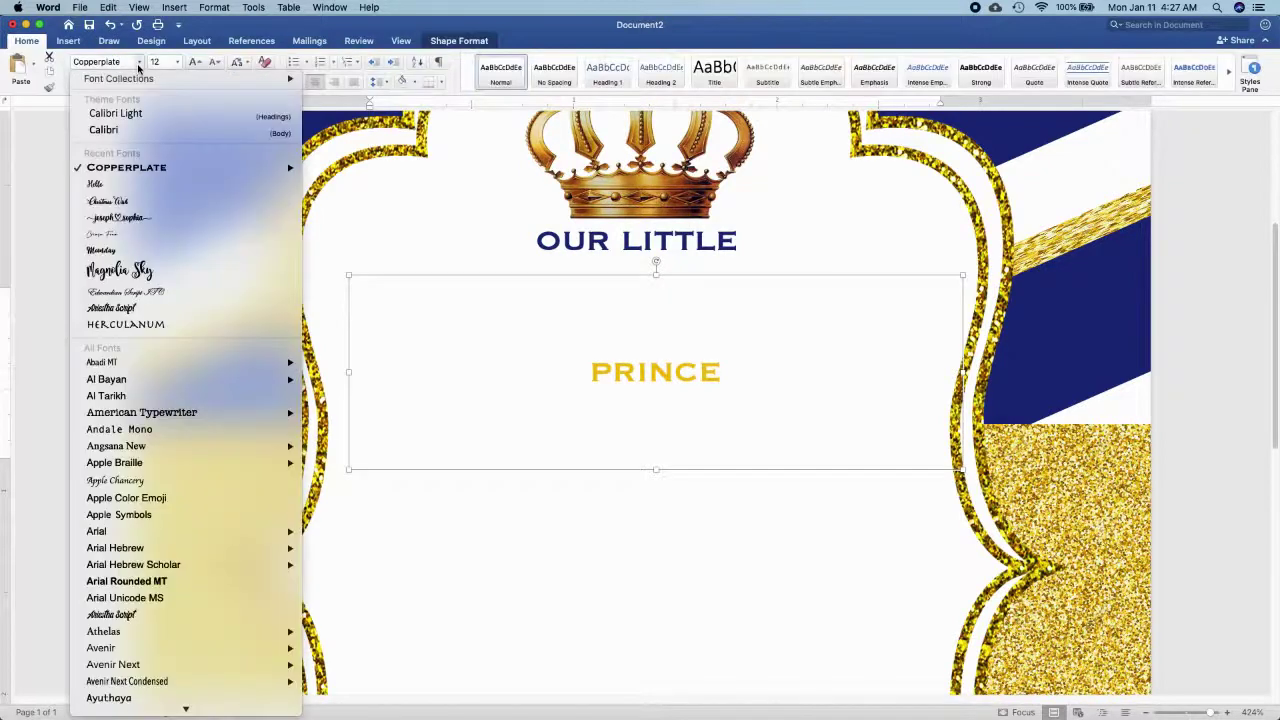
{"action": "left_click", "coordinate": [150, 187]}
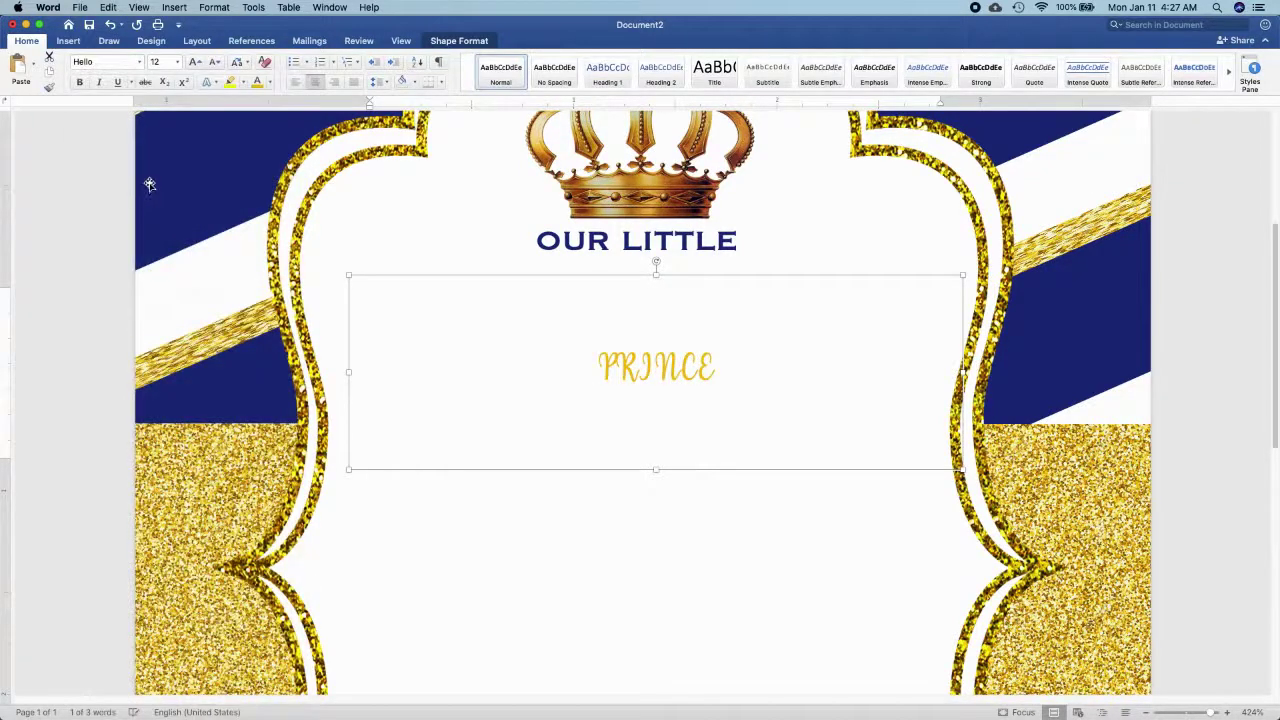
{"action": "left_click", "coordinate": [760, 379]}
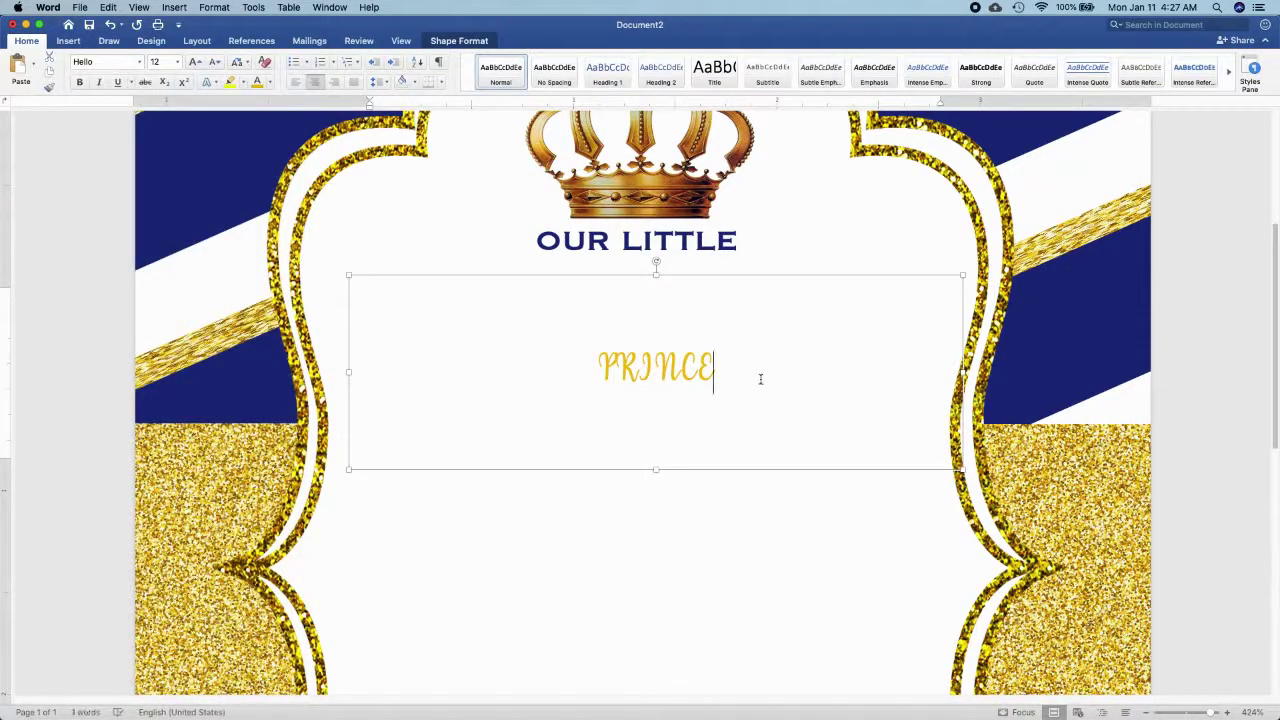
{"action": "key", "text": "BackSpace"}
{"action": "key", "text": "BackSpace"}
{"action": "key", "text": "BackSpace"}
{"action": "key", "text": "BackSpace"}
{"action": "key", "text": "BackSpace"}
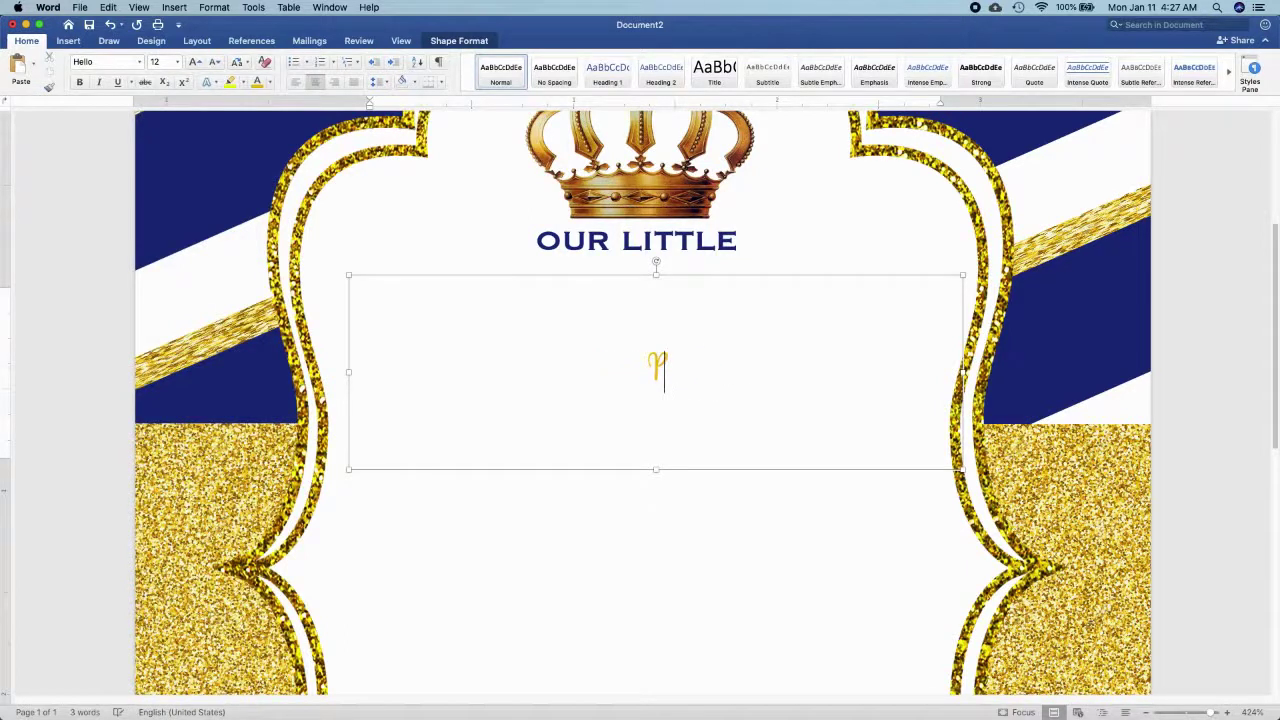
{"action": "type", "text": "rince"}
Enlarge Prince to size 61 and position it just beneath OUR LITTLE.
{"action": "double_click", "coordinate": [760, 380]}
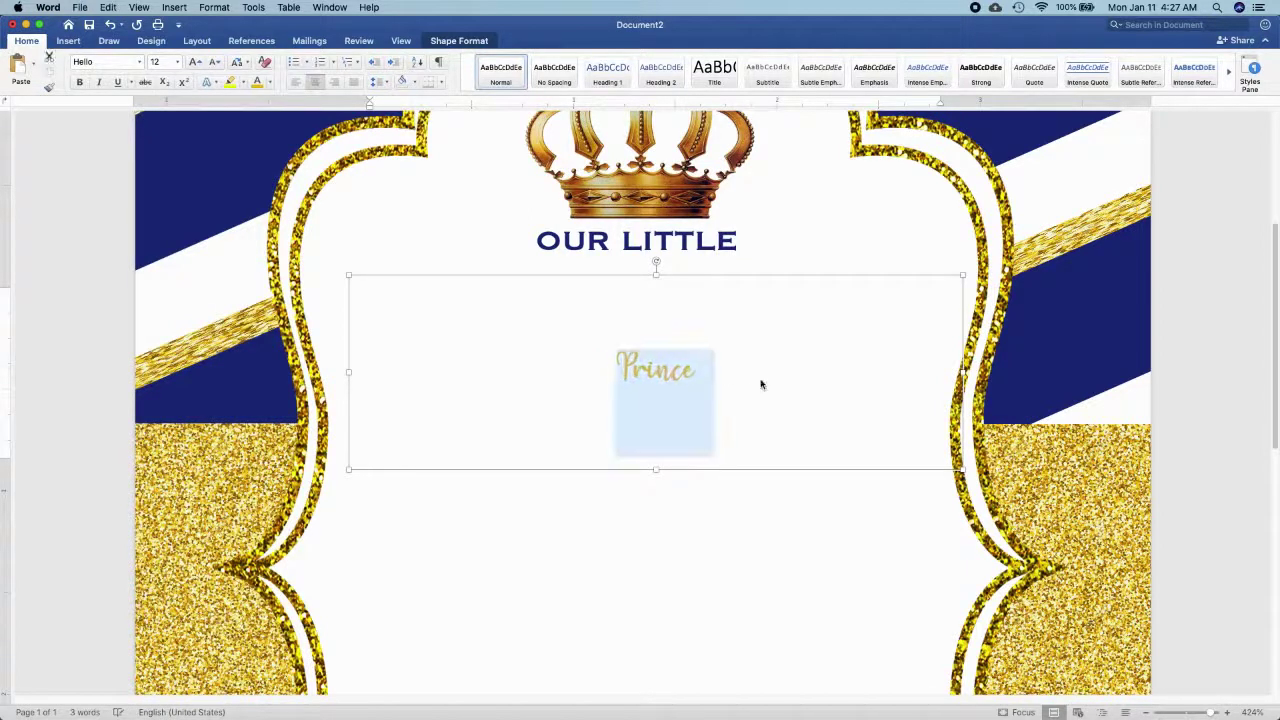
{"action": "key", "text": "super+bracketright"}
{"action": "key", "text": "super+bracketright"}
{"action": "key", "text": "super+bracketright"}
{"action": "key", "text": "super+bracketright"}
{"action": "key", "text": "super+bracketright"}
{"action": "key", "text": "super+bracketright"}
{"action": "key", "text": "super+bracketright"}
{"action": "key", "text": "super+bracketright"}
{"action": "key", "text": "super+bracketright"}
{"action": "key", "text": "super+bracketright"}
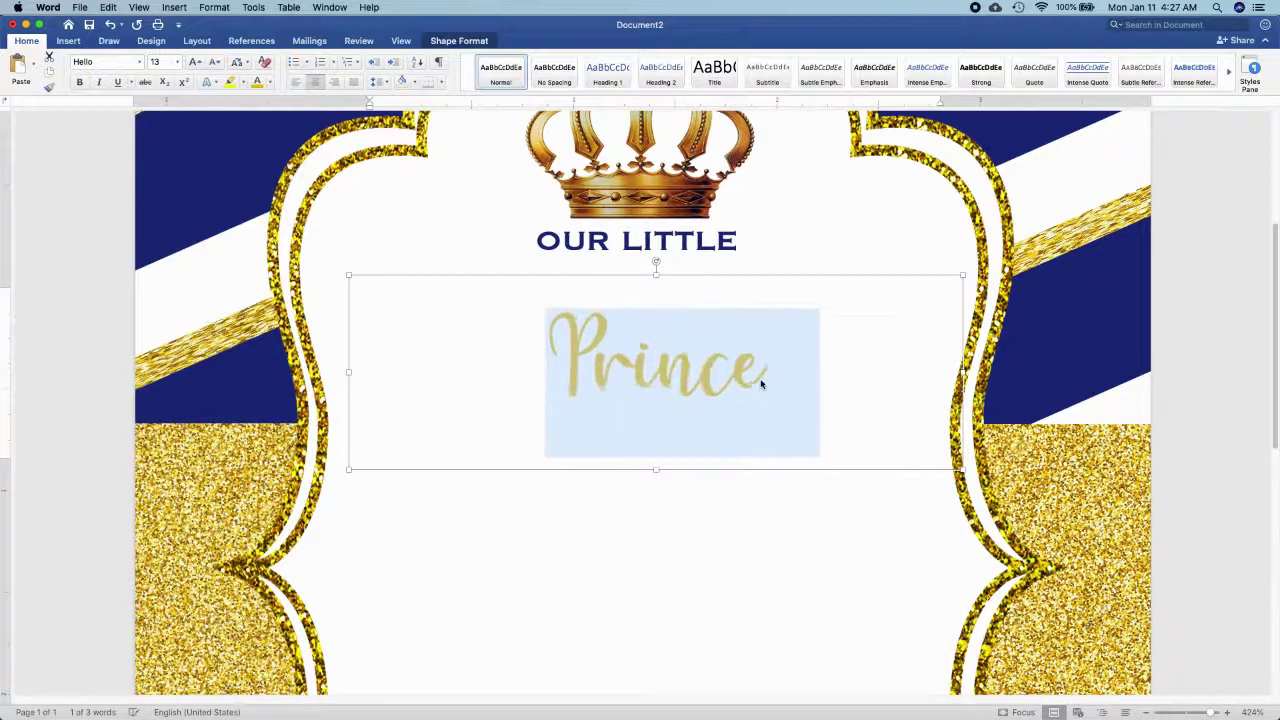
{"action": "key", "text": "super+bracketright"}
{"action": "key", "text": "super+bracketright"}
{"action": "key", "text": "super+bracketright"}
{"action": "key", "text": "super+bracketright"}
{"action": "key", "text": "super+bracketright"}
{"action": "key", "text": "super+bracketright"}
{"action": "key", "text": "super+bracketright"}
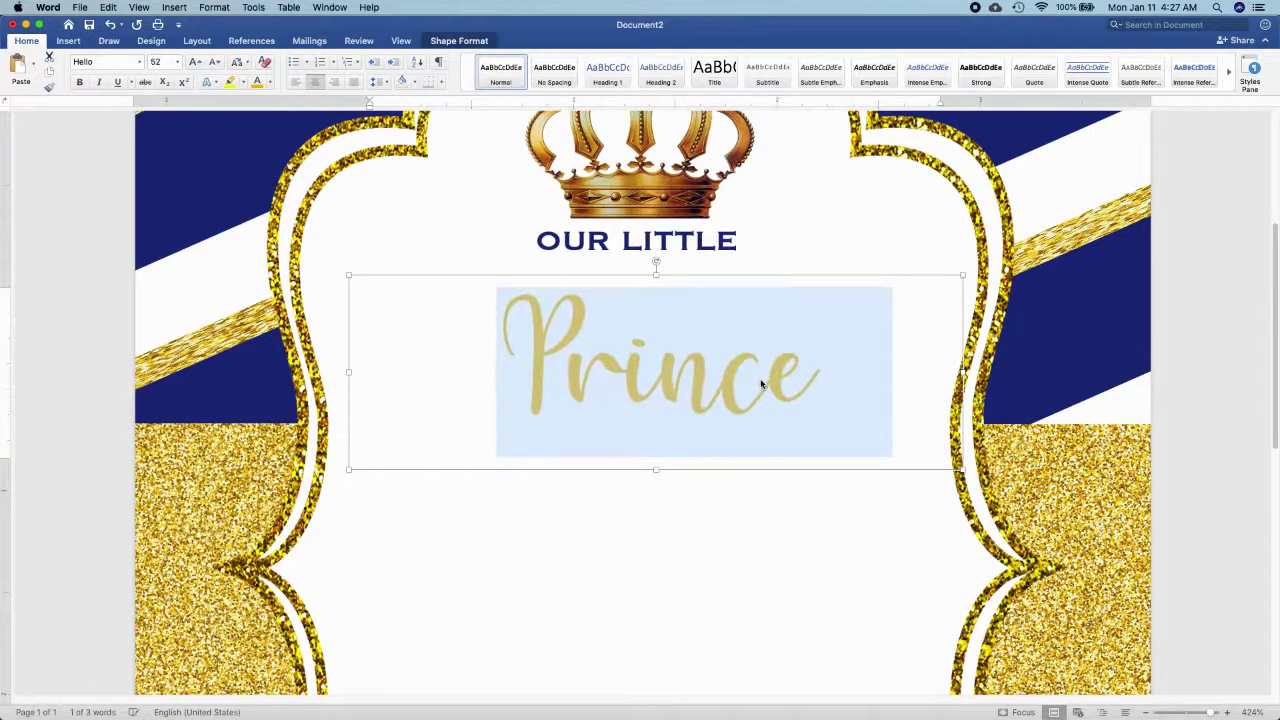
{"action": "key", "text": "super+bracketright"}
{"action": "key", "text": "super+bracketright"}
{"action": "key", "text": "super+bracketright"}
{"action": "key", "text": "super+bracketright"}
{"action": "key", "text": "super+bracketright"}
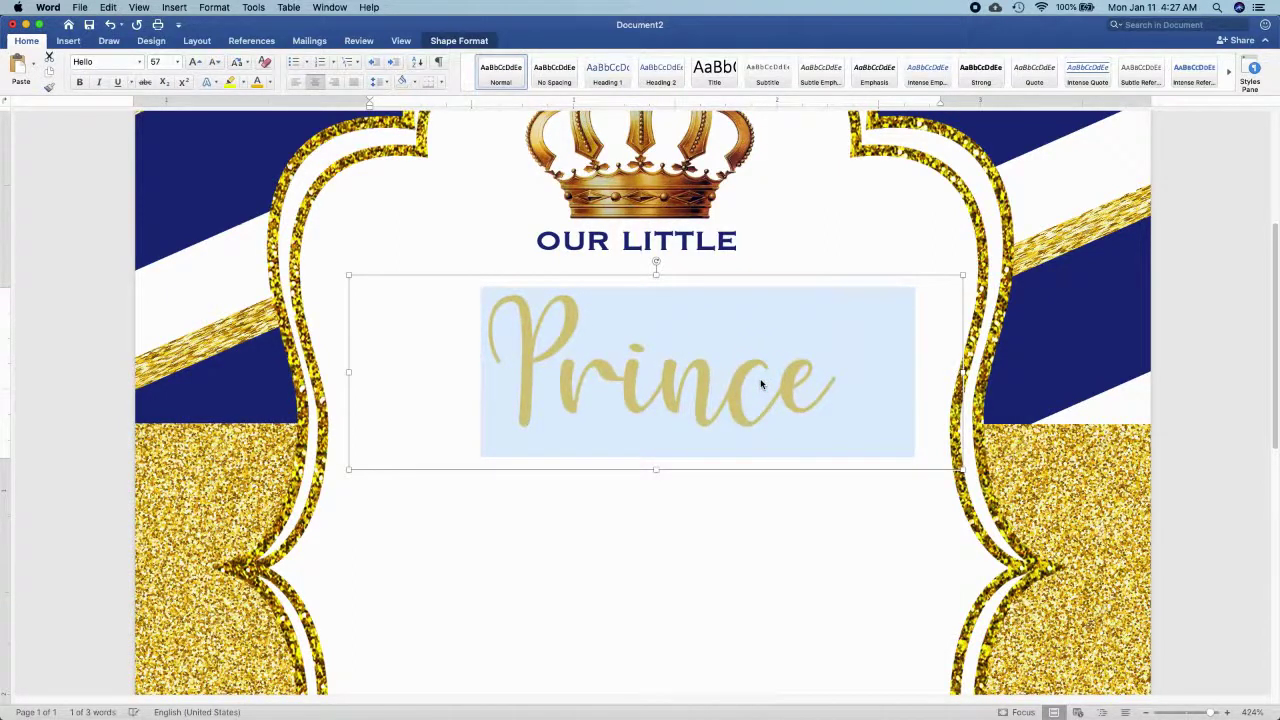
{"action": "left_click_drag", "start_coordinate": [713, 274], "coordinate": [695, 237]}
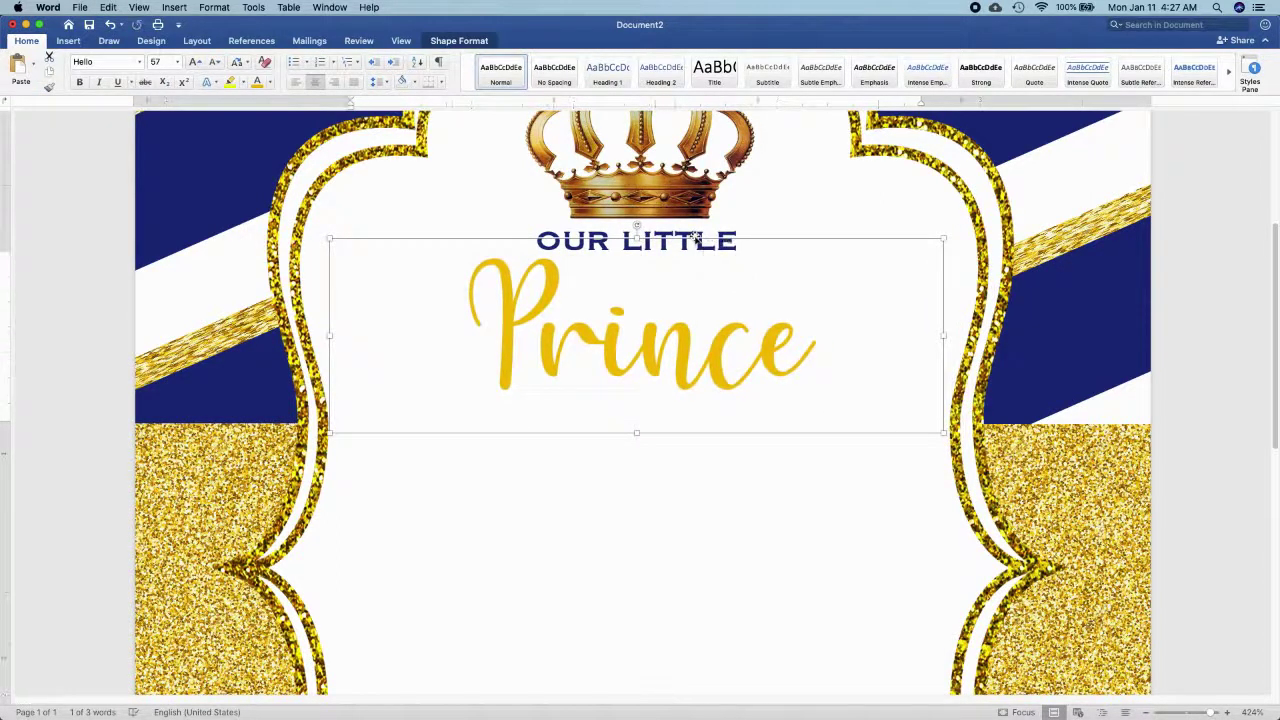
{"action": "key", "text": "super+bracketright"}
{"action": "key", "text": "super+bracketright"}
{"action": "key", "text": "super+bracketright"}
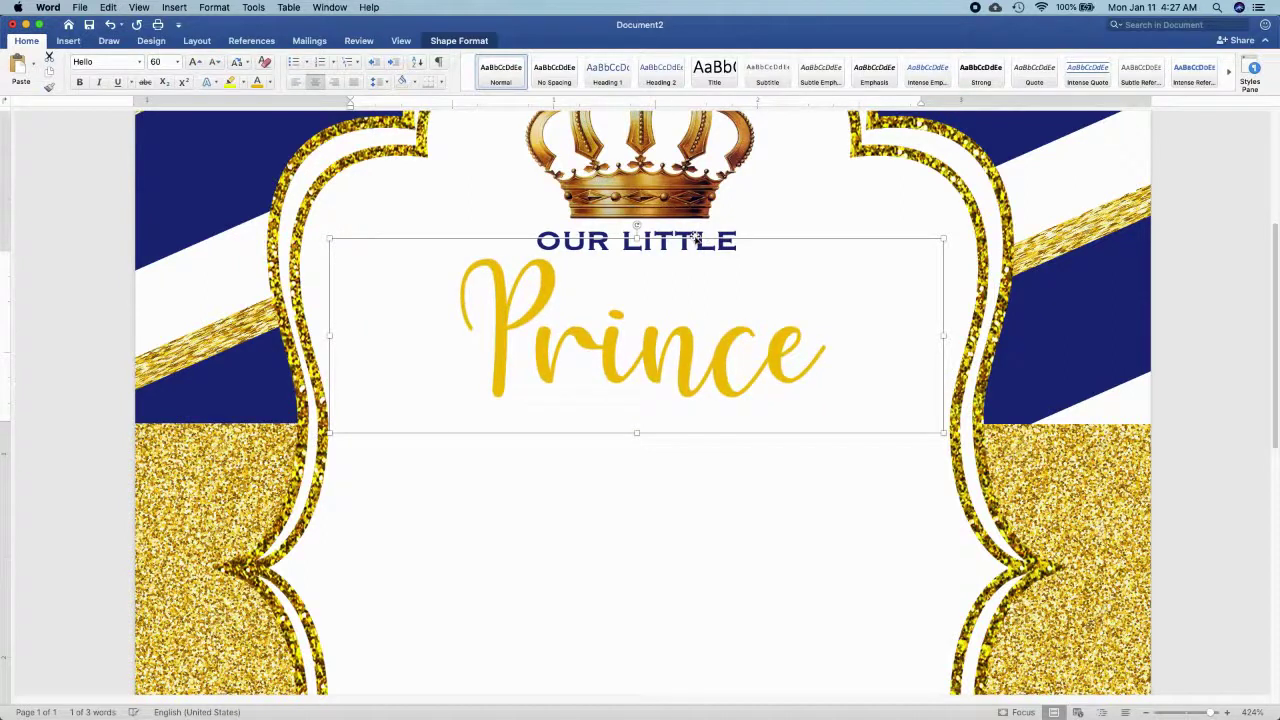
{"action": "key", "text": "super+bracketright"}
{"action": "key", "text": "Right"}
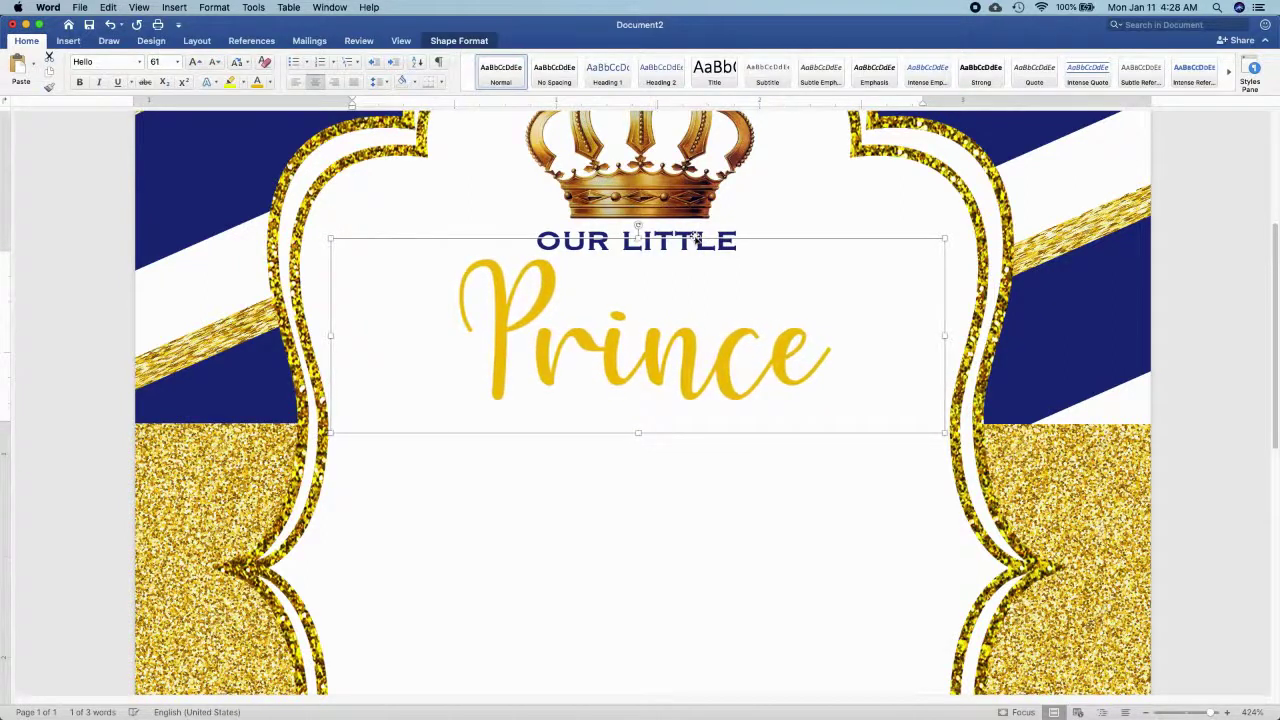
{"action": "key", "text": "Right"}
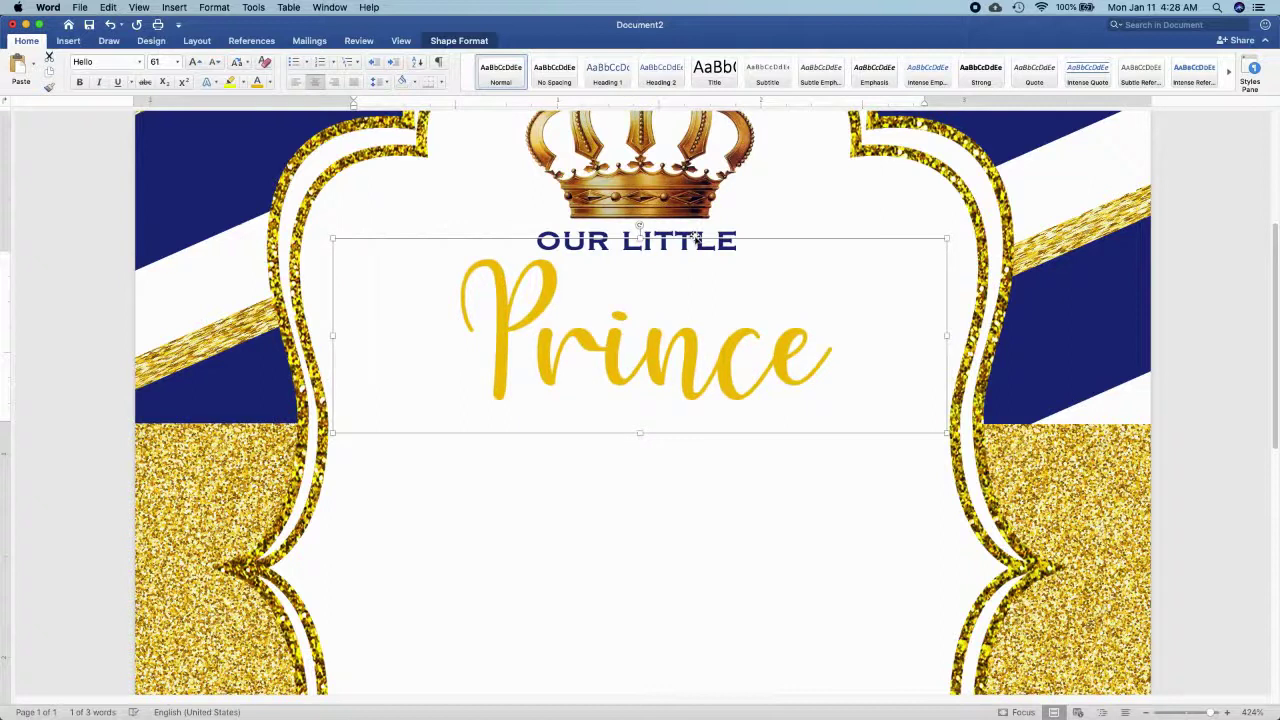
{"action": "left_click", "coordinate": [697, 238]}
Duplicate the OUR LITTLE box below Prince, retype it as IS TURNING, and nudge it up.
{"action": "key", "text": "super+c"}
{"action": "key", "text": "super+v"}
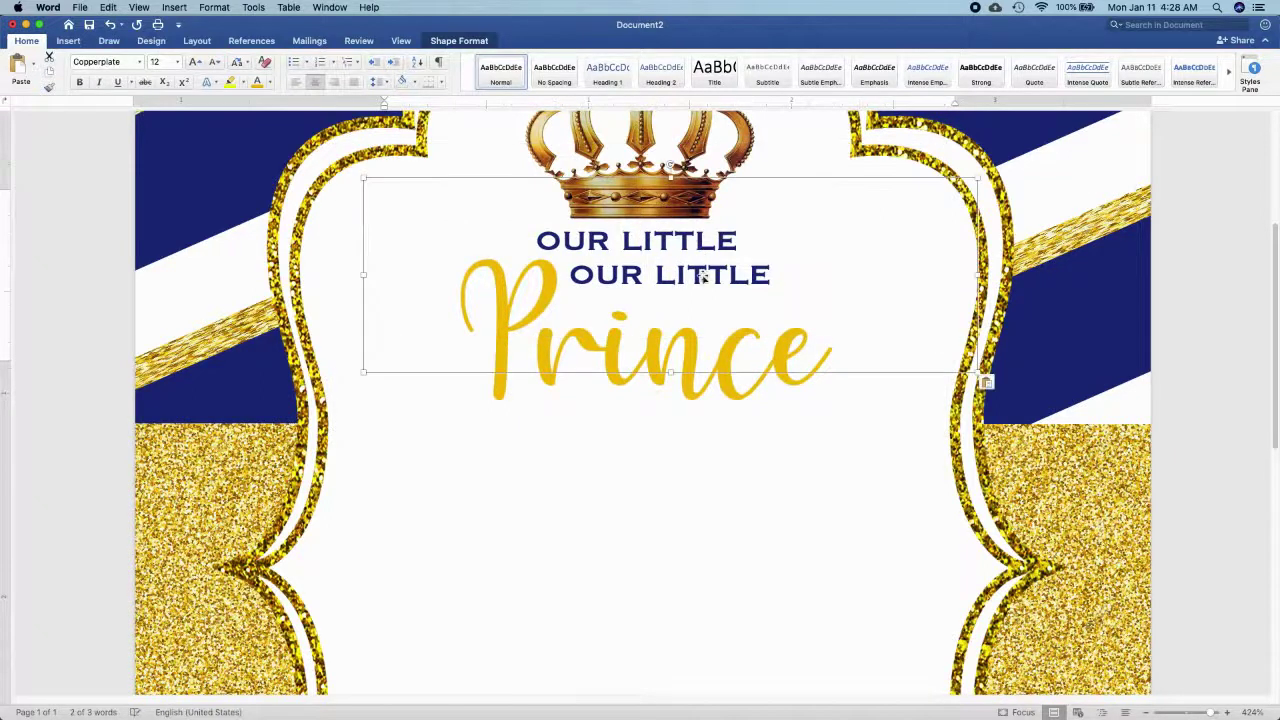
{"action": "left_click_drag", "start_coordinate": [703, 278], "coordinate": [673, 425]}
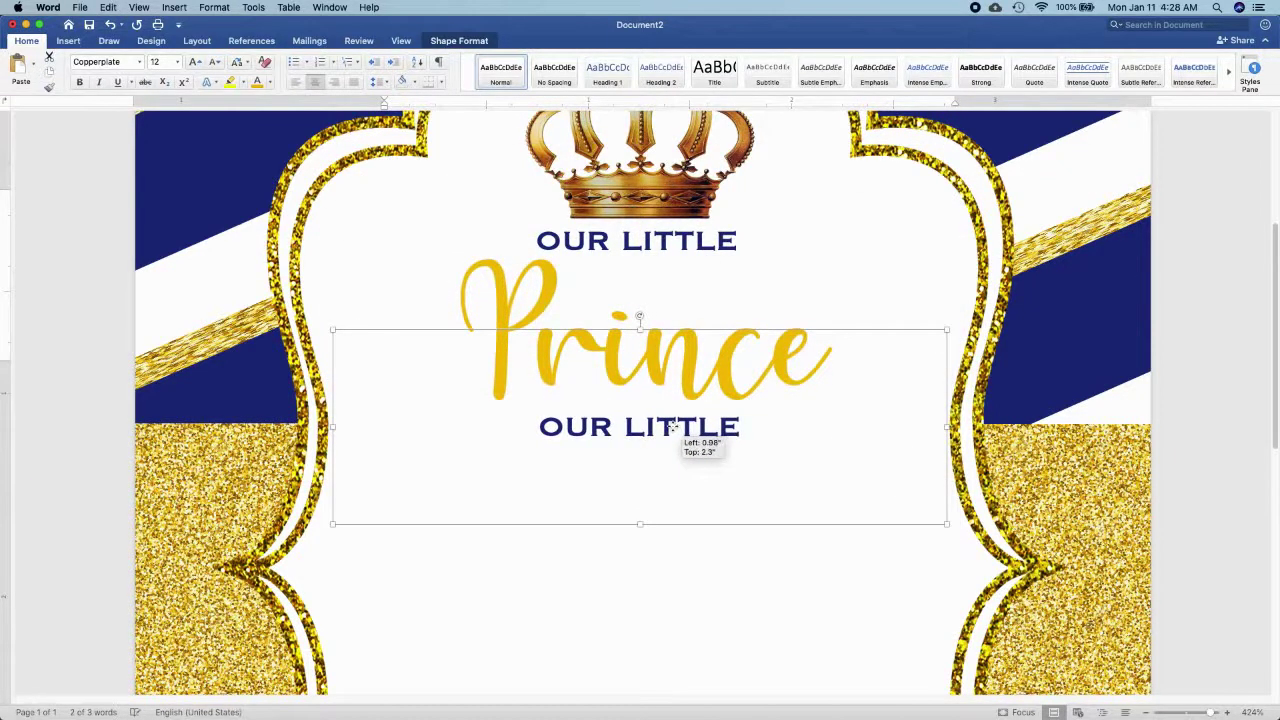
{"action": "left_click", "coordinate": [643, 427]}
{"action": "key", "text": "super+a"}
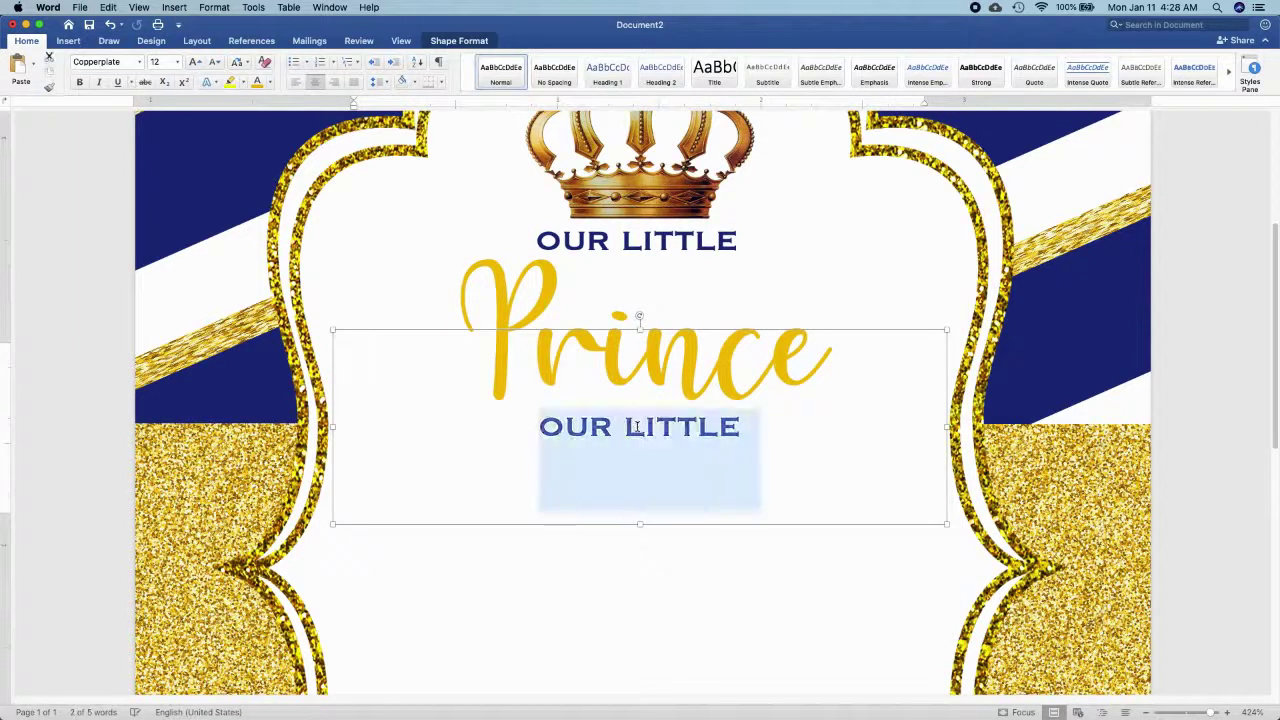
{"action": "type", "text": "IS TURNING"}
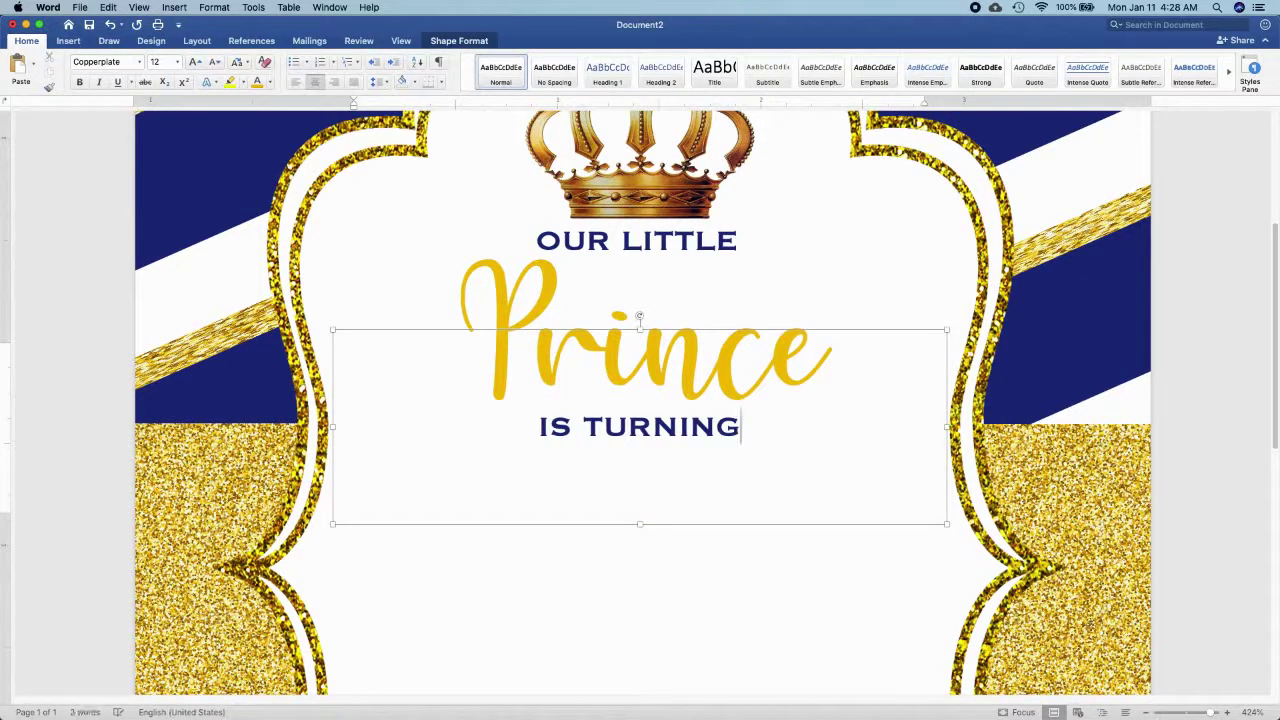
{"action": "key", "text": "Escape"}
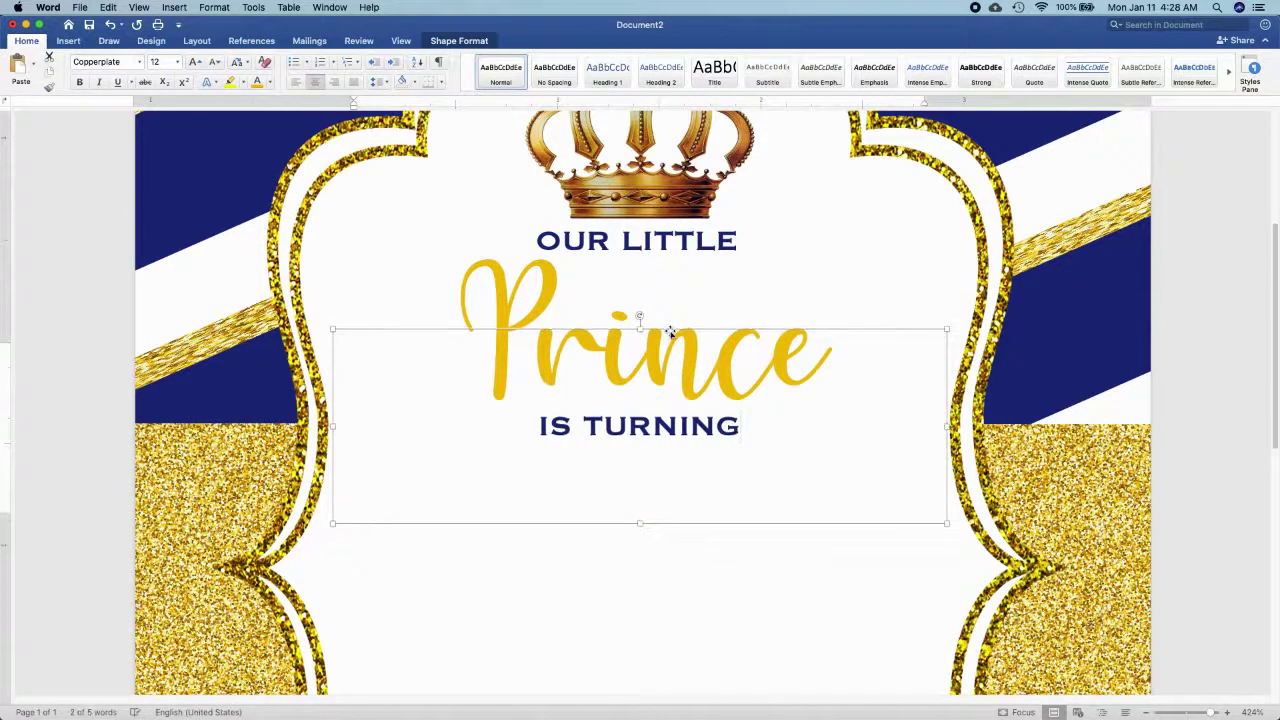
{"action": "key", "text": "Up"}
{"action": "key", "text": "Up"}
Copy the Prince box below IS TURNING, retype it as 'One!', and centre it.
{"action": "left_click", "coordinate": [537, 282]}
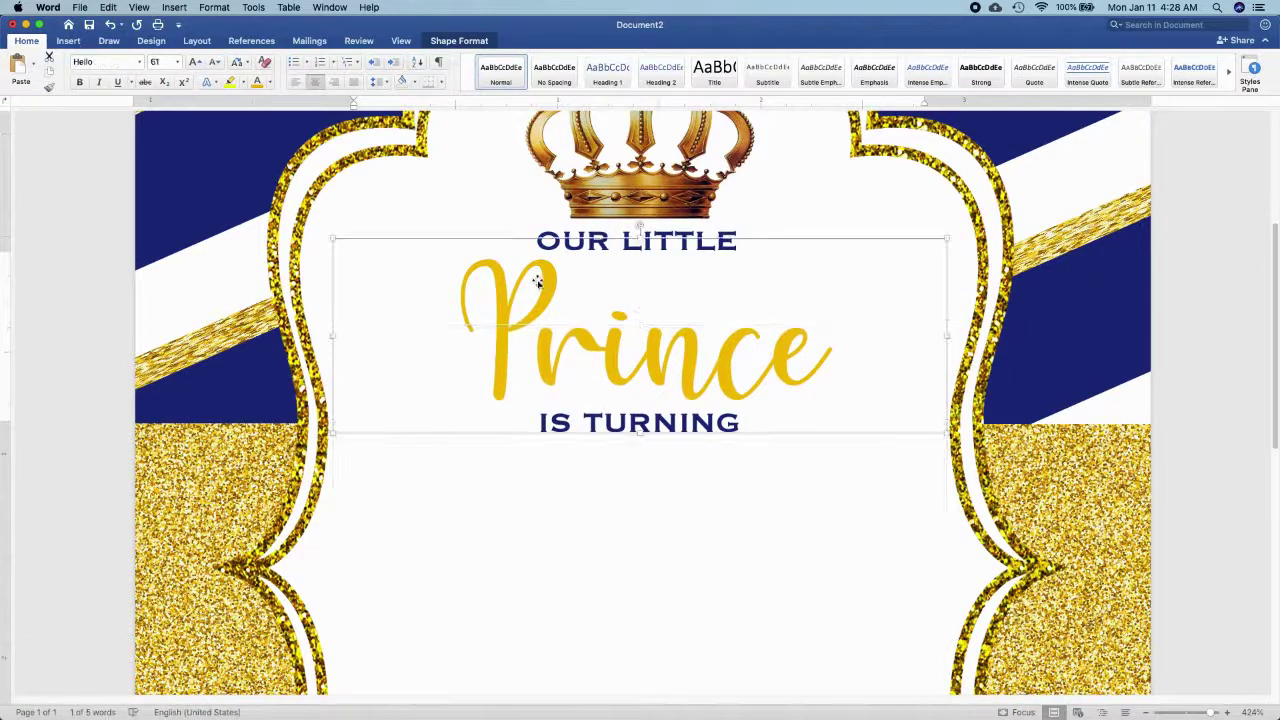
{"action": "left_click_drag", "start_coordinate": [537, 282], "coordinate": [529, 488]}
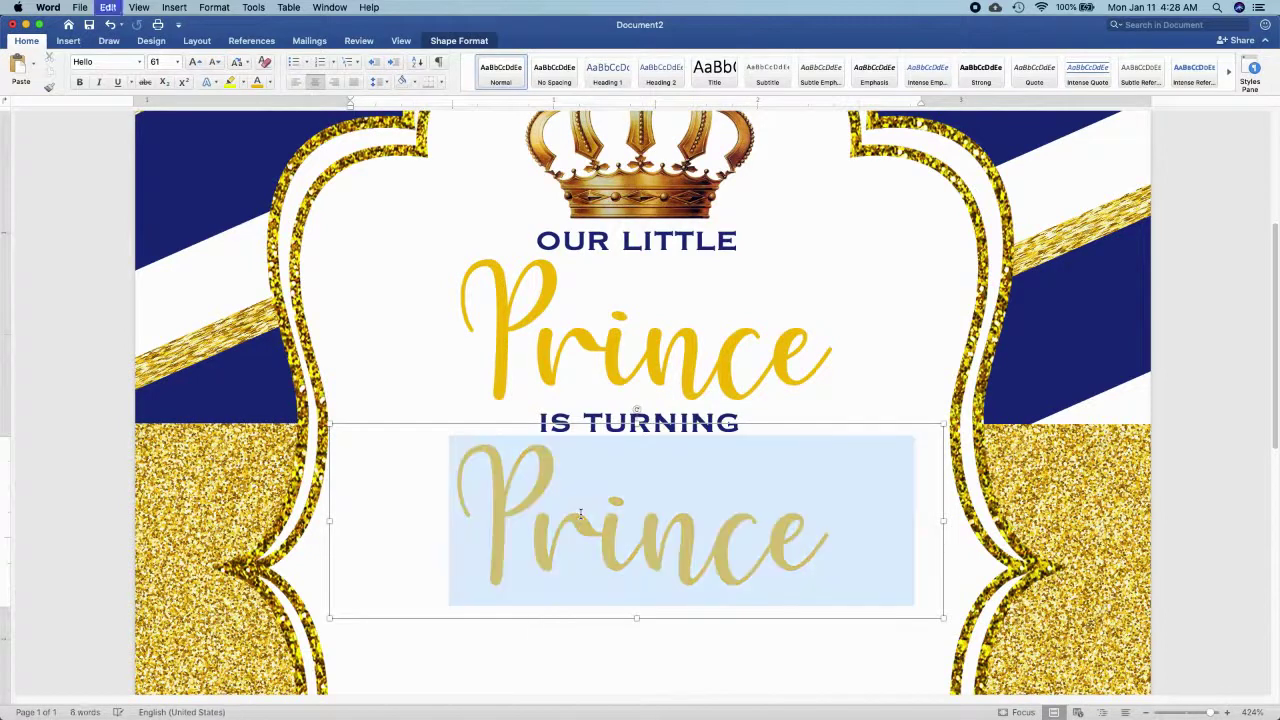
{"action": "key", "text": "super+a"}
{"action": "type", "text": "ONE"}
{"action": "key", "text": "BackSpace"}
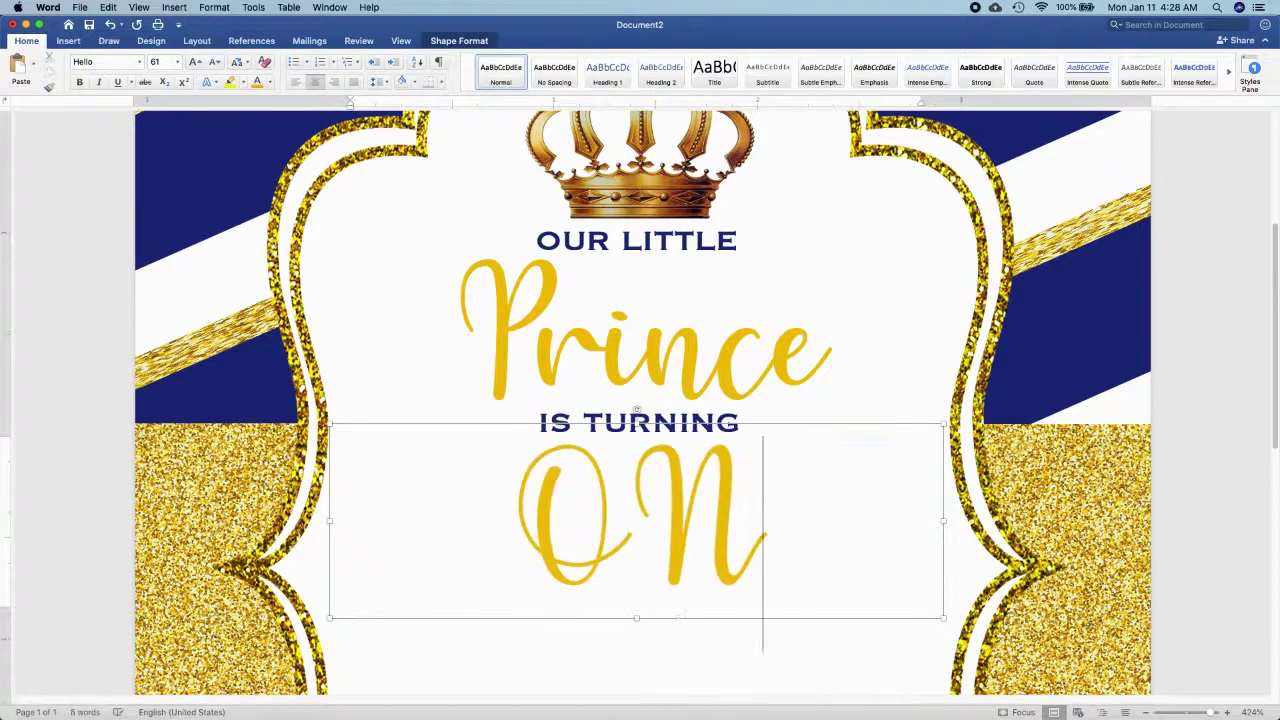
{"action": "key", "text": "BackSpace"}
{"action": "type", "text": "ne!"}
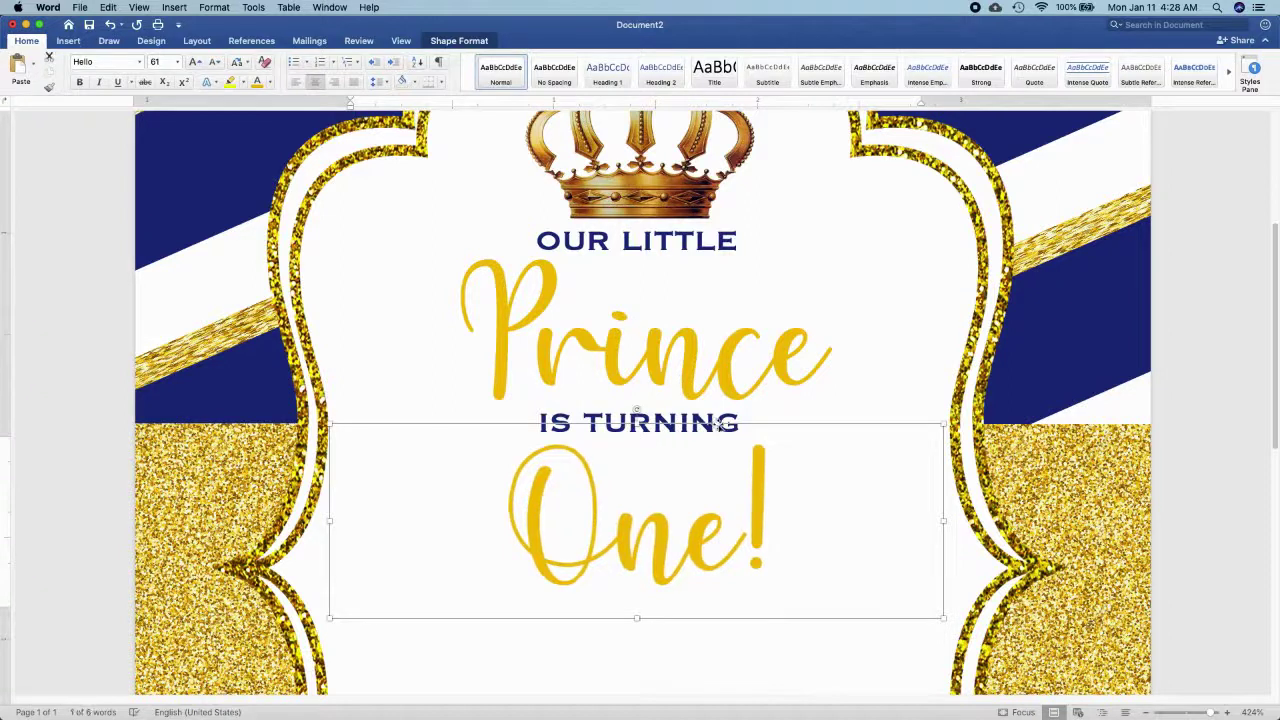
{"action": "left_click_drag", "start_coordinate": [720, 424], "coordinate": [722, 424]}
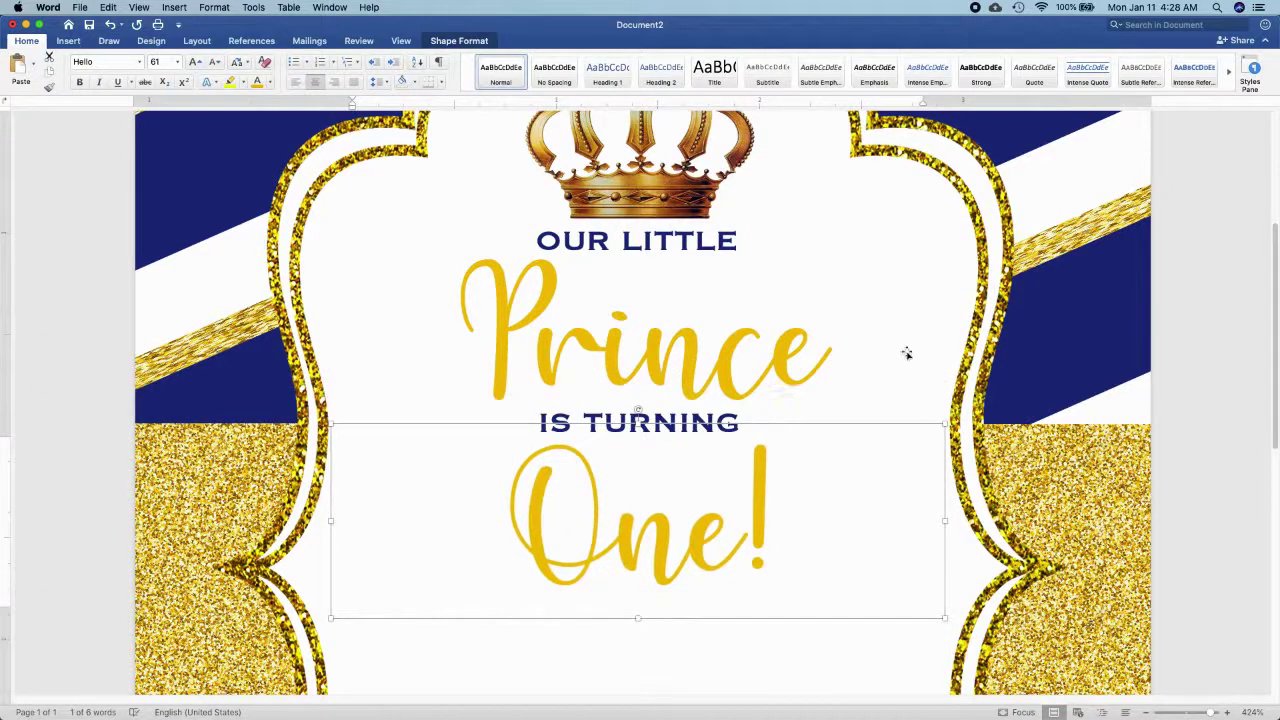
{"action": "left_click", "coordinate": [713, 412]}
Duplicate the IS TURNING box below One! and retype it as 'JOIN US FOR A / ROYAL BIRTHDAY CELEBRATION'.
{"action": "key", "text": "super+c"}
{"action": "key", "text": "super+v"}
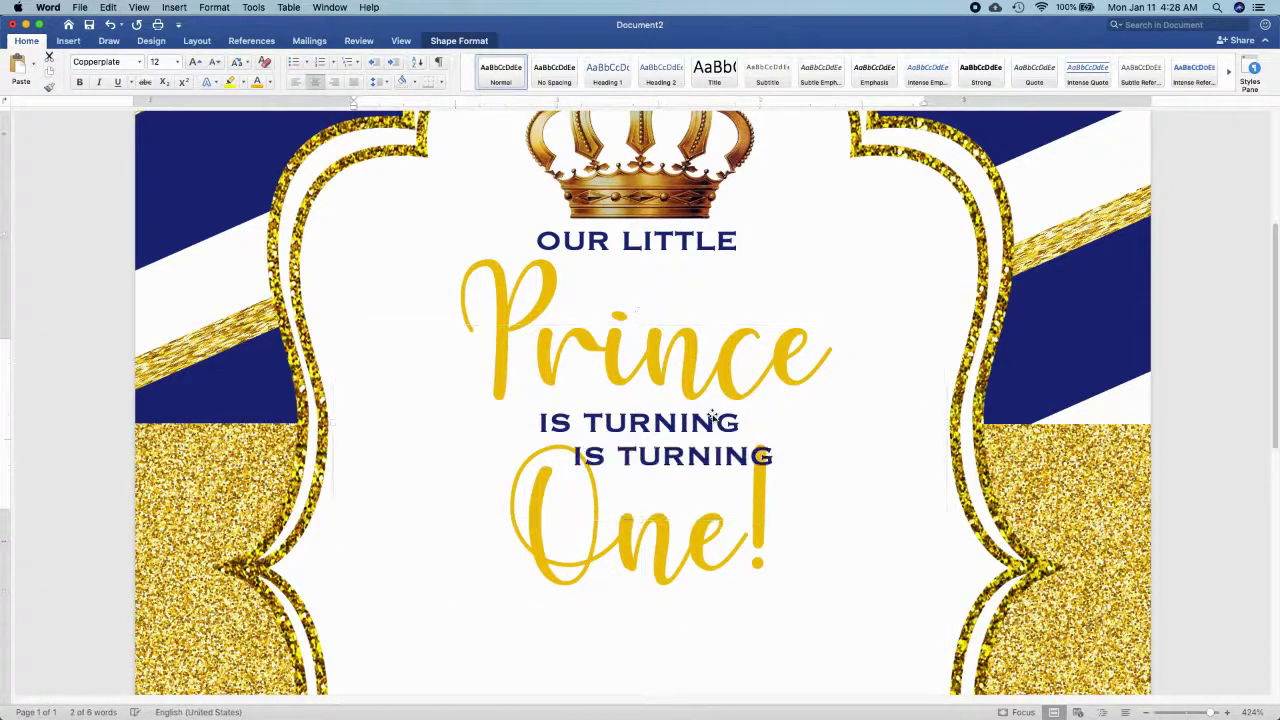
{"action": "scroll", "coordinate": [700, 330], "scroll_direction": "down", "scroll_amount": 5}
{"action": "left_click_drag", "start_coordinate": [642, 190], "coordinate": [619, 366]}
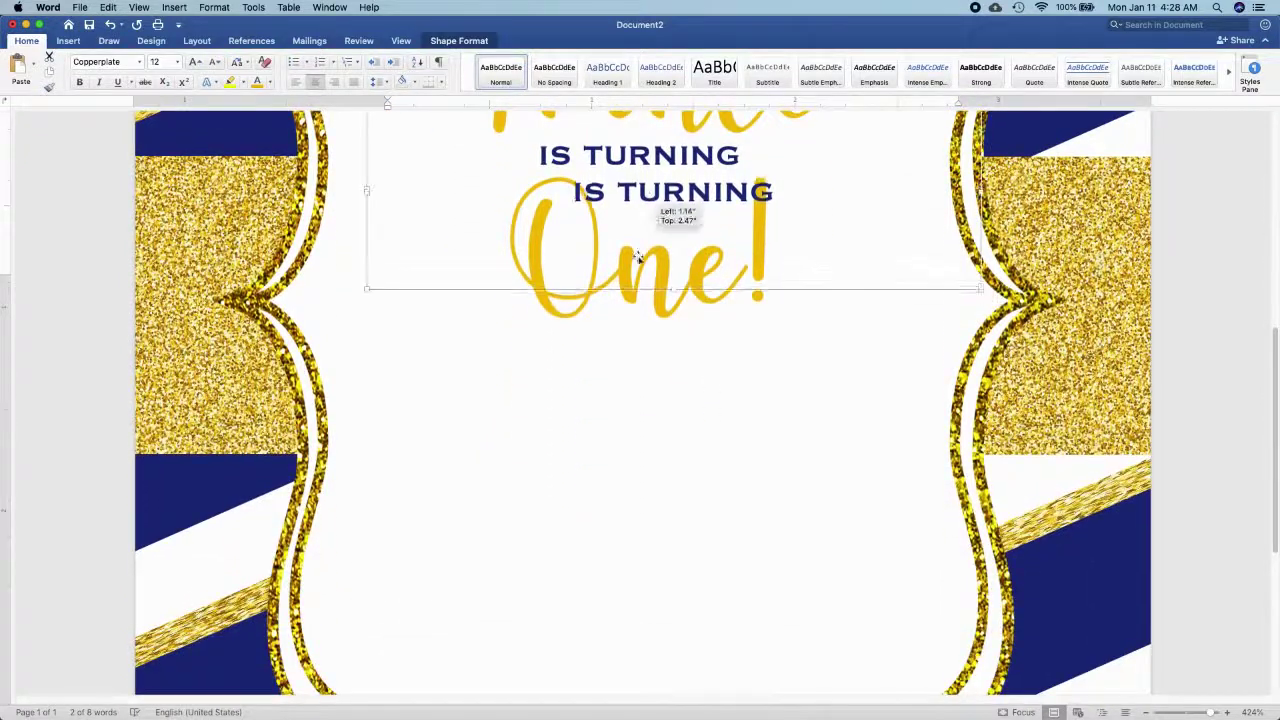
{"action": "key", "text": "super+a"}
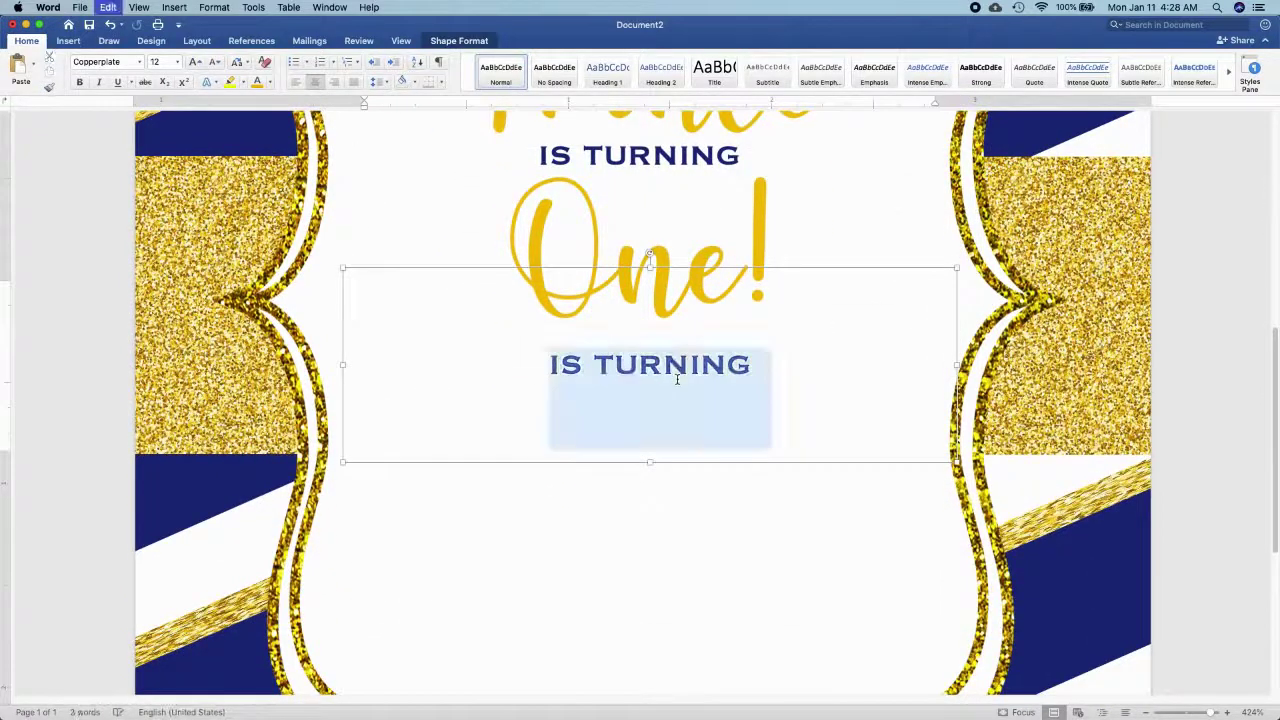
{"action": "type", "text": "JOI"}
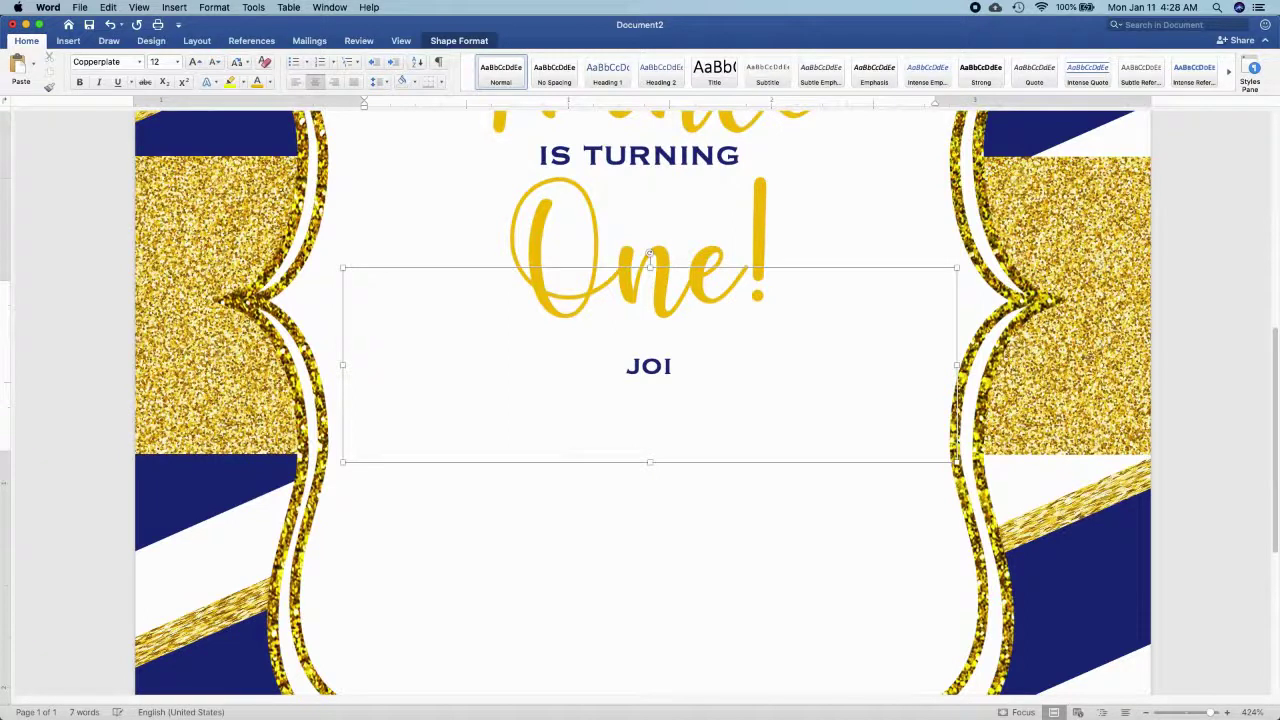
{"action": "type", "text": "IN IU"}
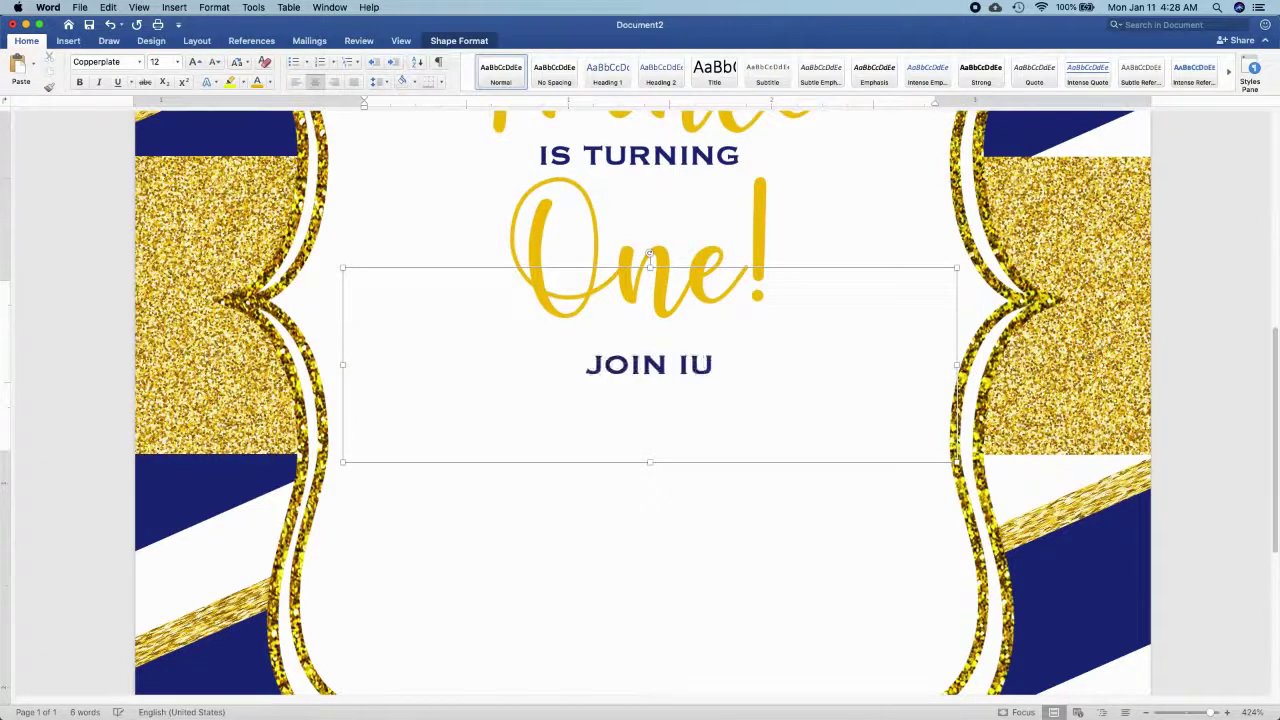
{"action": "key", "text": "BackSpace"}
{"action": "key", "text": "BackSpace"}
{"action": "type", "text": "US "}
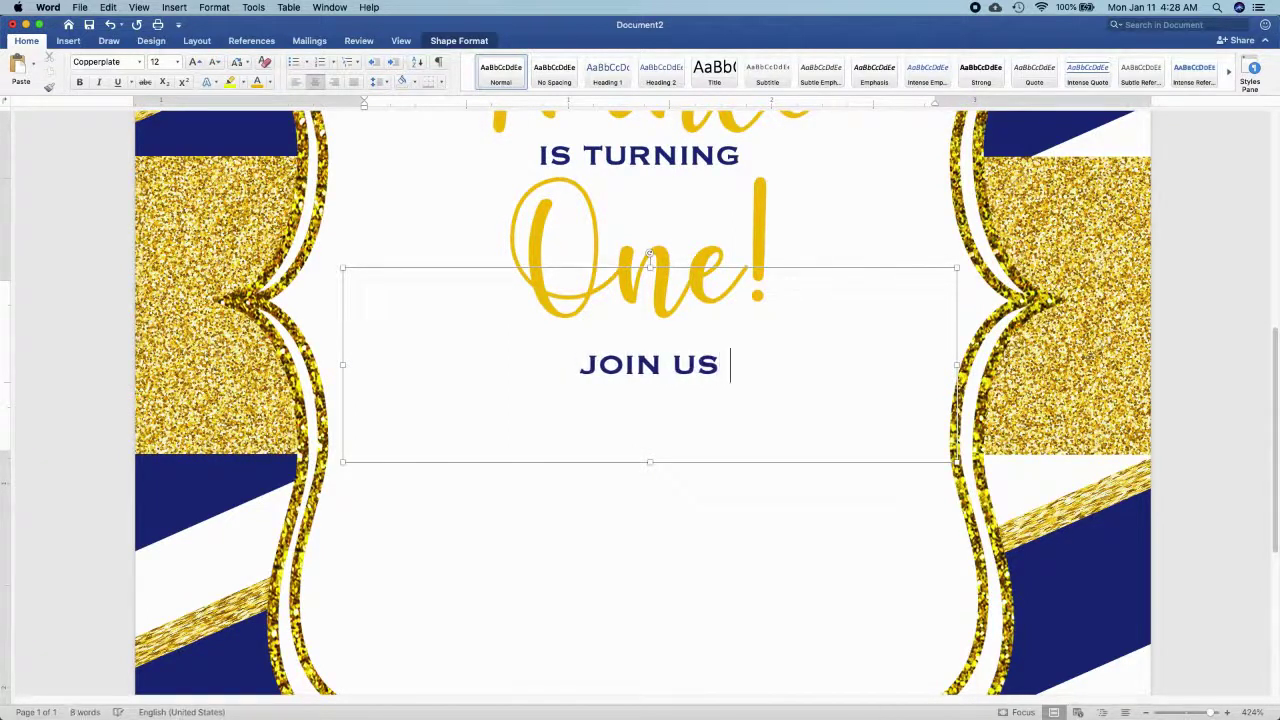
{"action": "type", "text": "FOR A"}
{"action": "key", "text": "Return"}
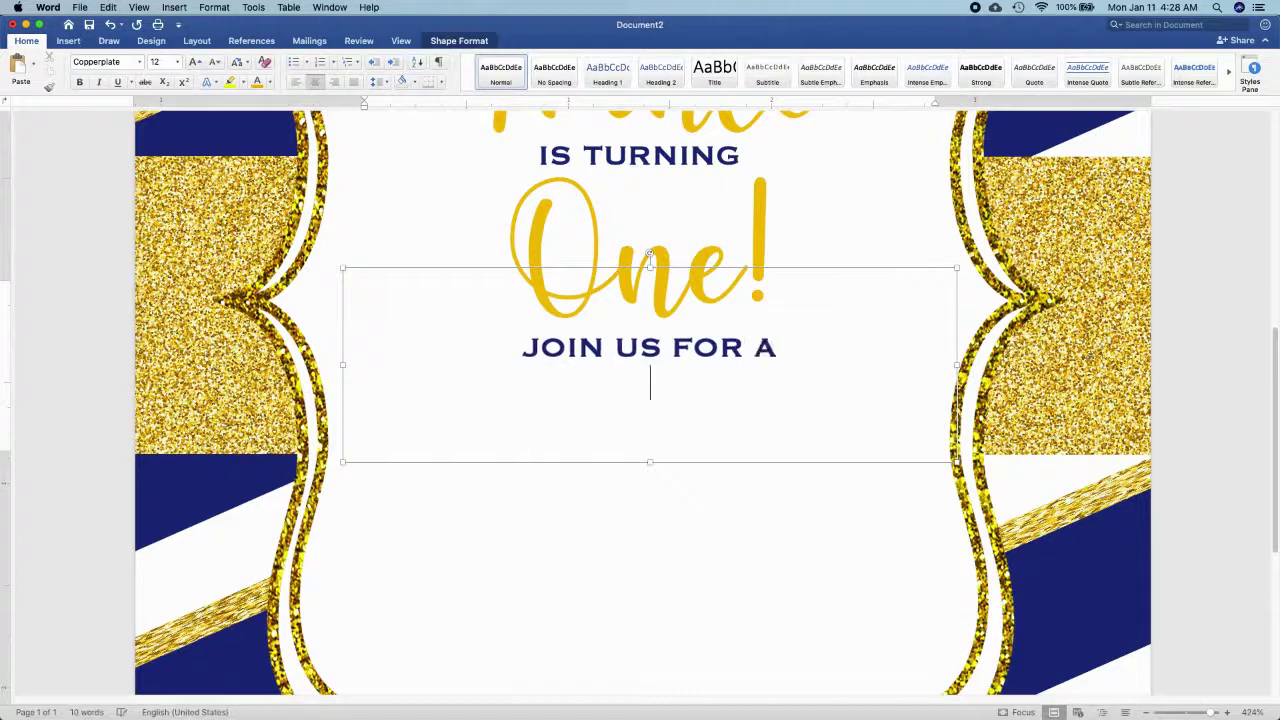
{"action": "type", "text": "YAL BIRTHDA"}
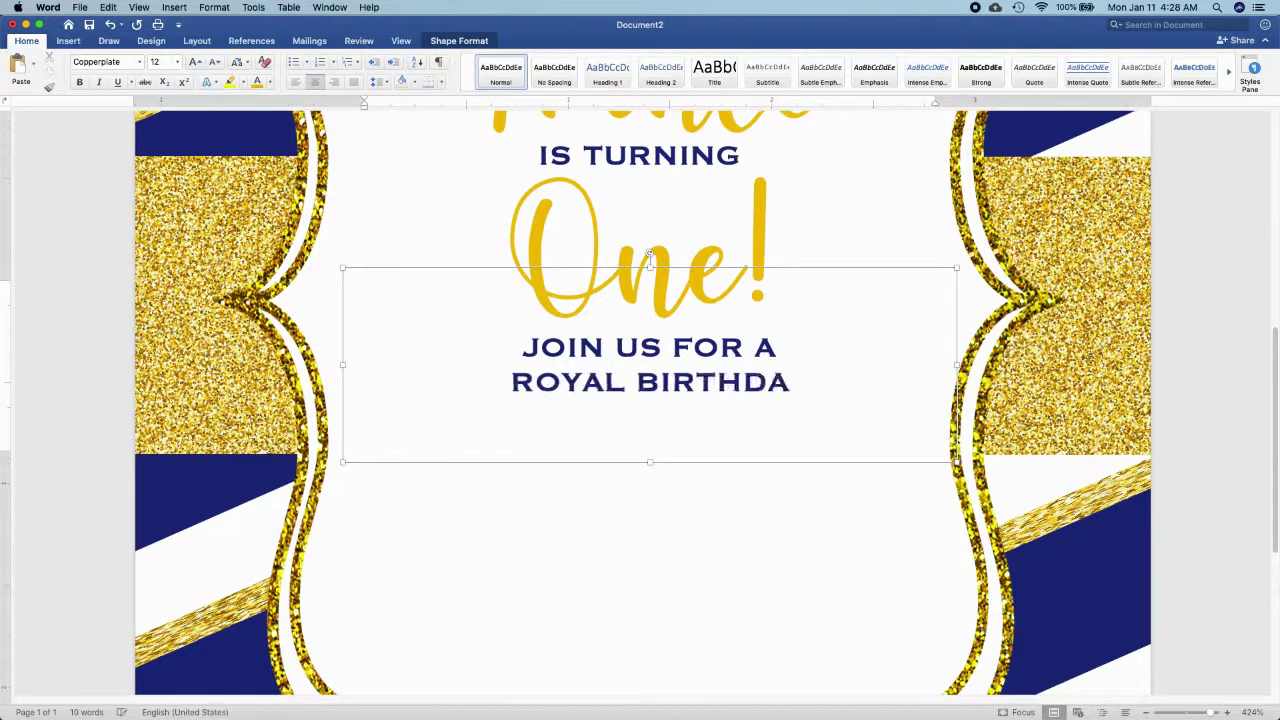
{"action": "type", "text": "Y CELEBRAT"}
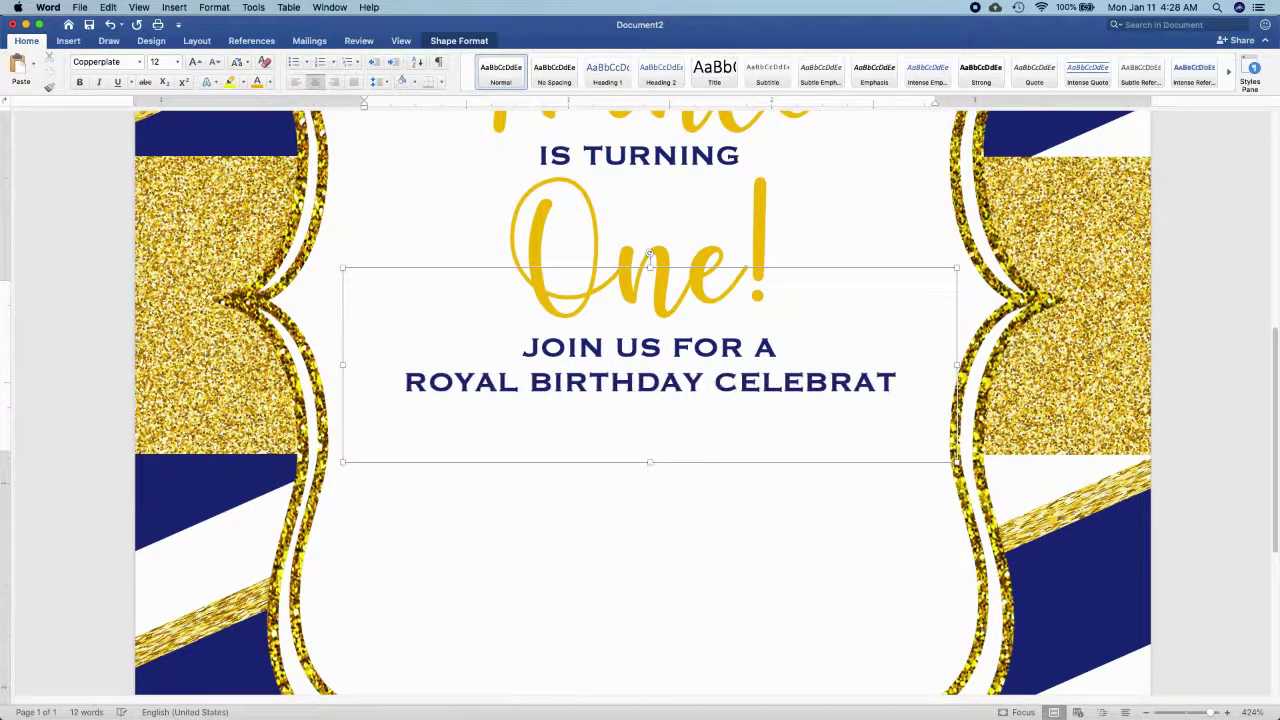
{"action": "type", "text": "ION"}
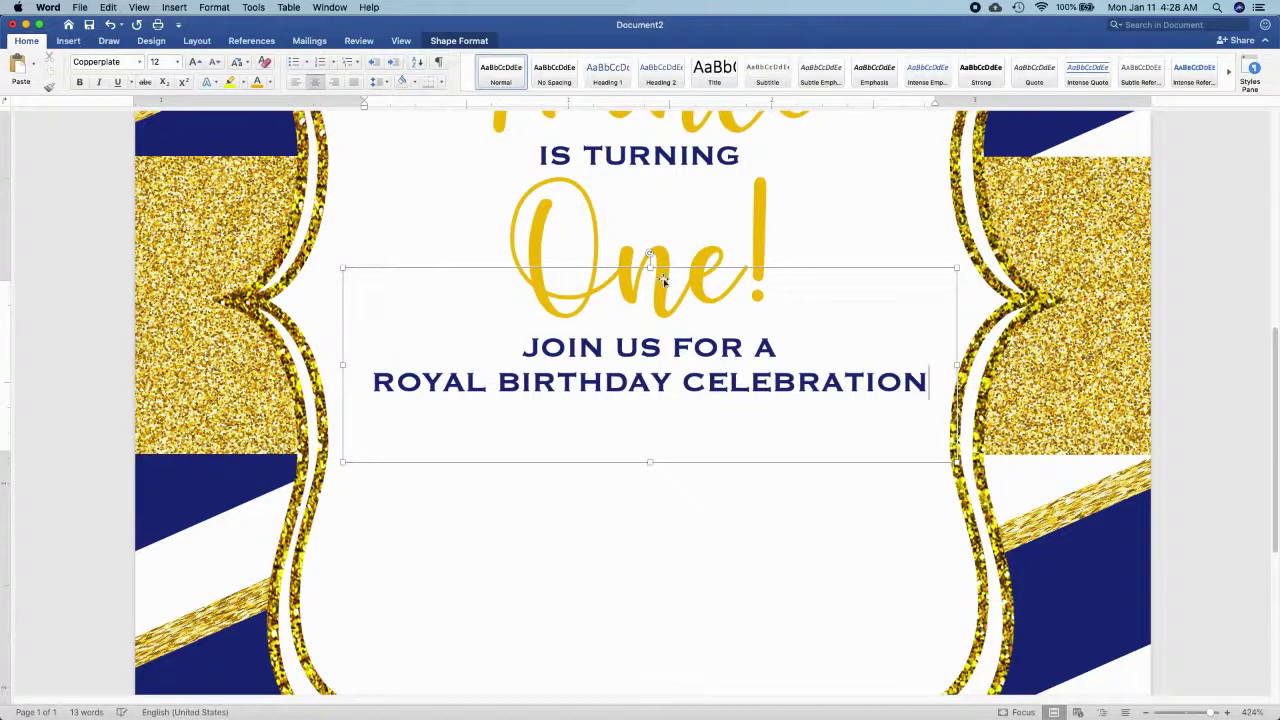
Nudge the caption box left, right and down to centre it under One!
{"action": "key", "text": "Escape"}
{"action": "key", "text": "Left"}
{"action": "key", "text": "Left"}
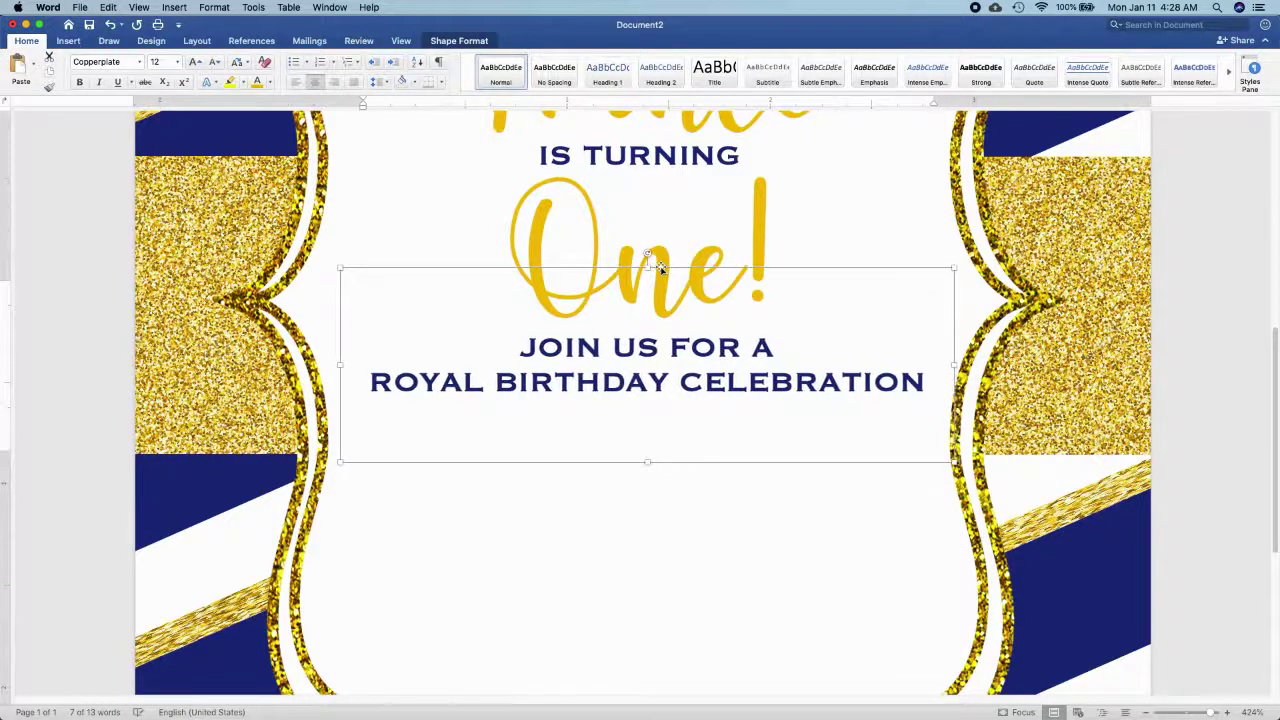
{"action": "key", "text": "Left"}
{"action": "key", "text": "Left"}
{"action": "key", "text": "Left"}
{"action": "key", "text": "Left"}
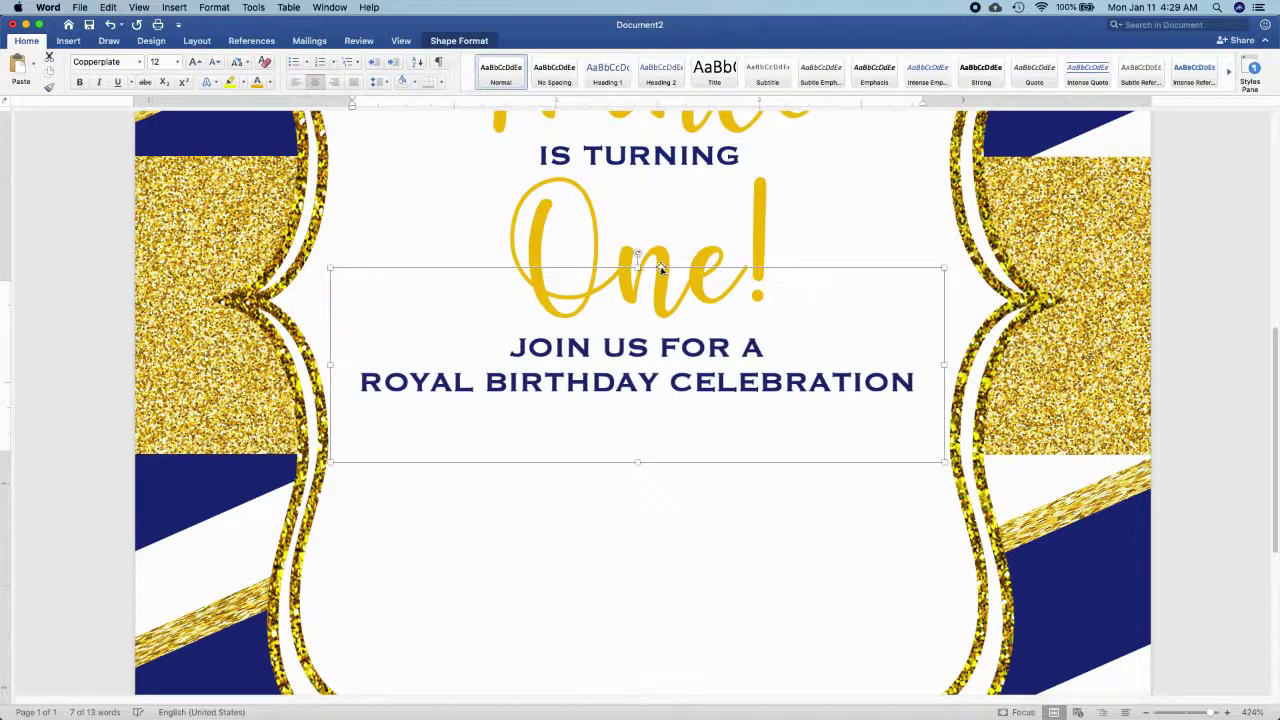
{"action": "key", "text": "Right"}
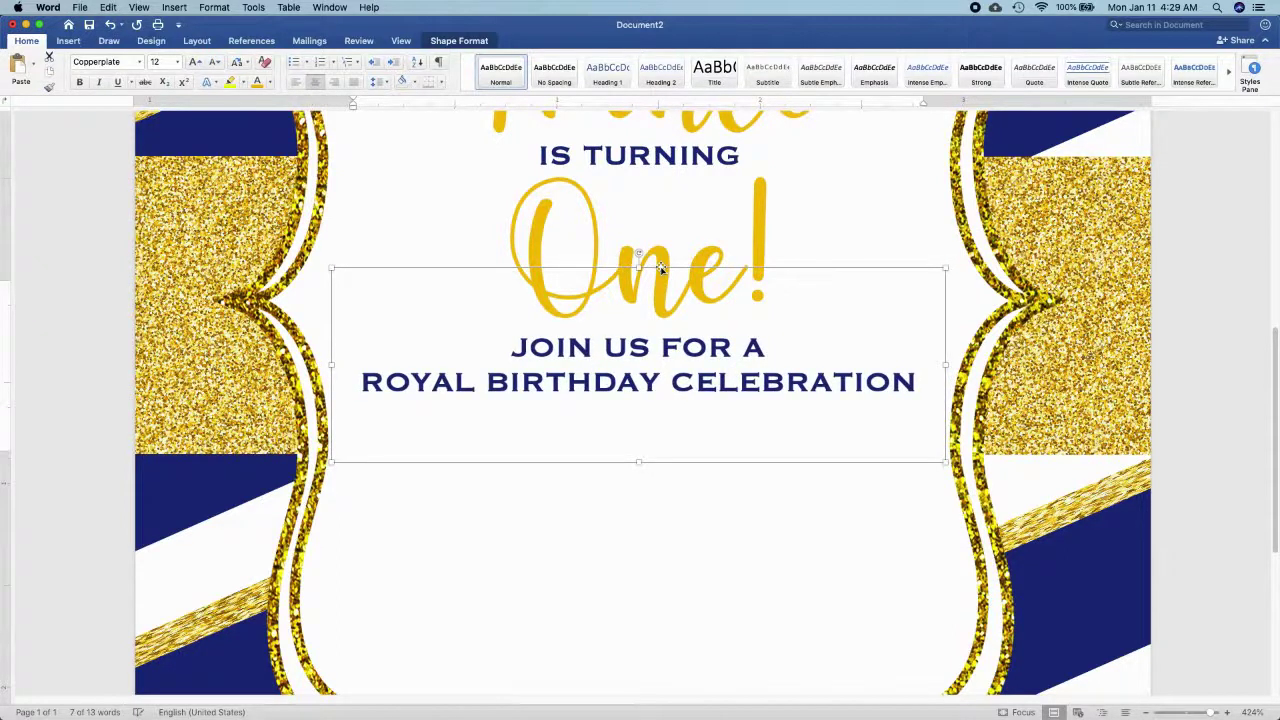
{"action": "key", "text": "Down"}
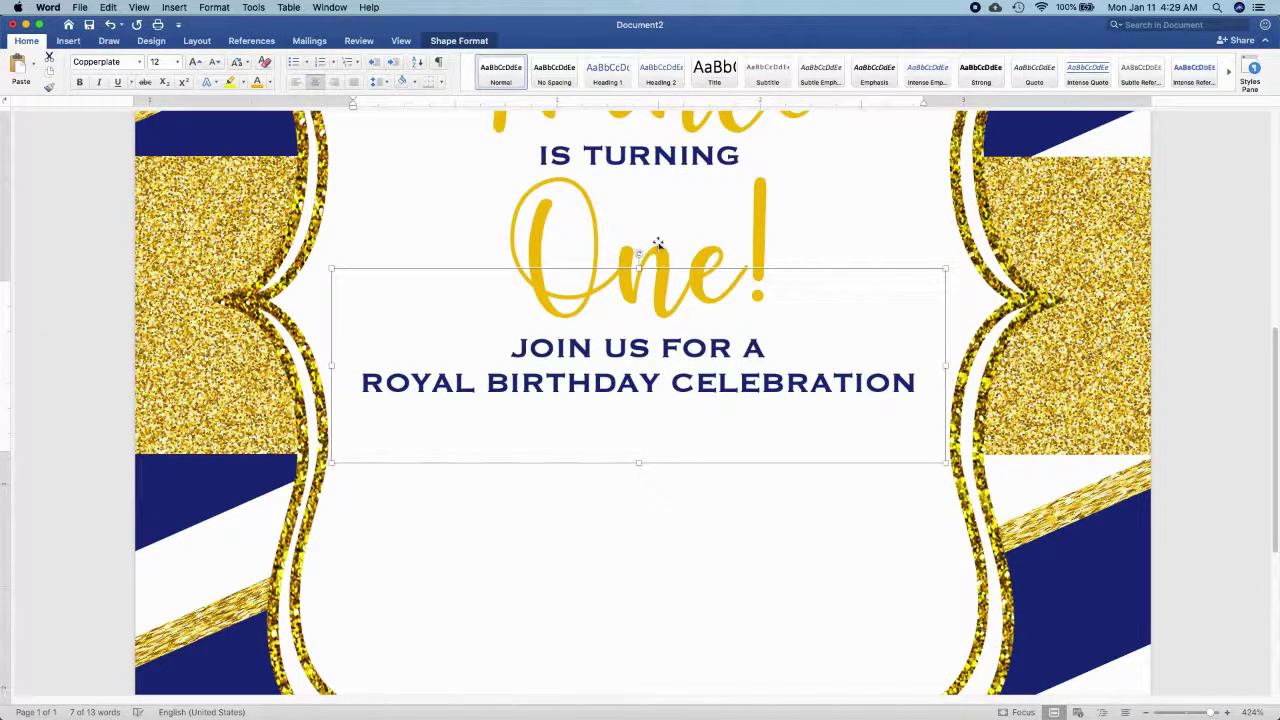
Copy the One! box below the caption and retype it as the prince's full name.
{"action": "left_click", "coordinate": [657, 243]}
{"action": "left_click_drag", "start_coordinate": [690, 237], "coordinate": [663, 445]}
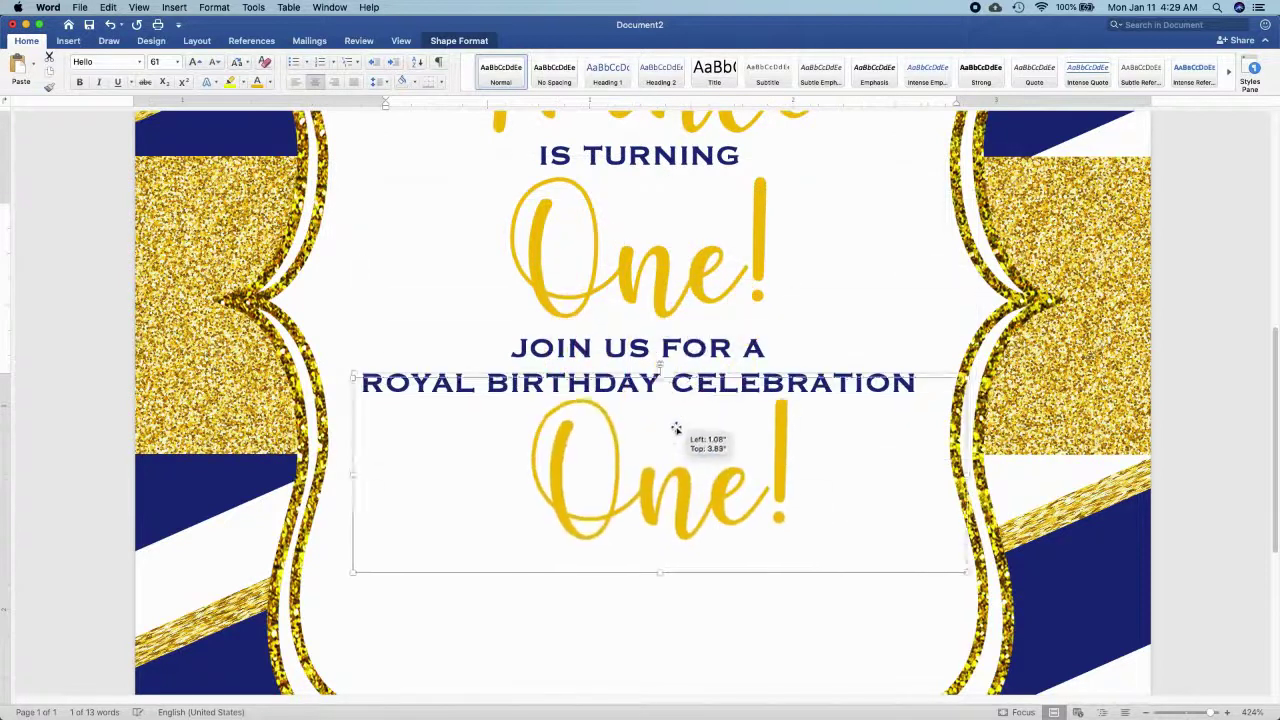
{"action": "left_click", "coordinate": [662, 471]}
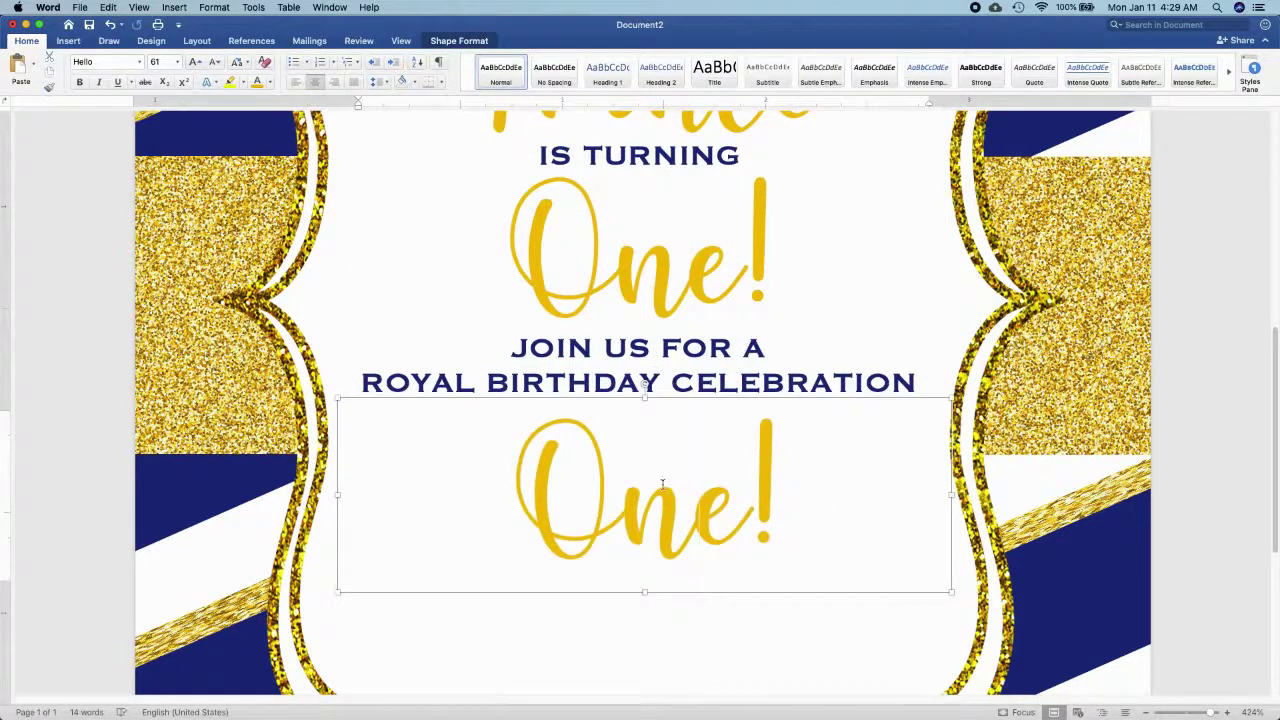
{"action": "key", "text": "ctrl+a"}
{"action": "type", "text": "Ralp"}
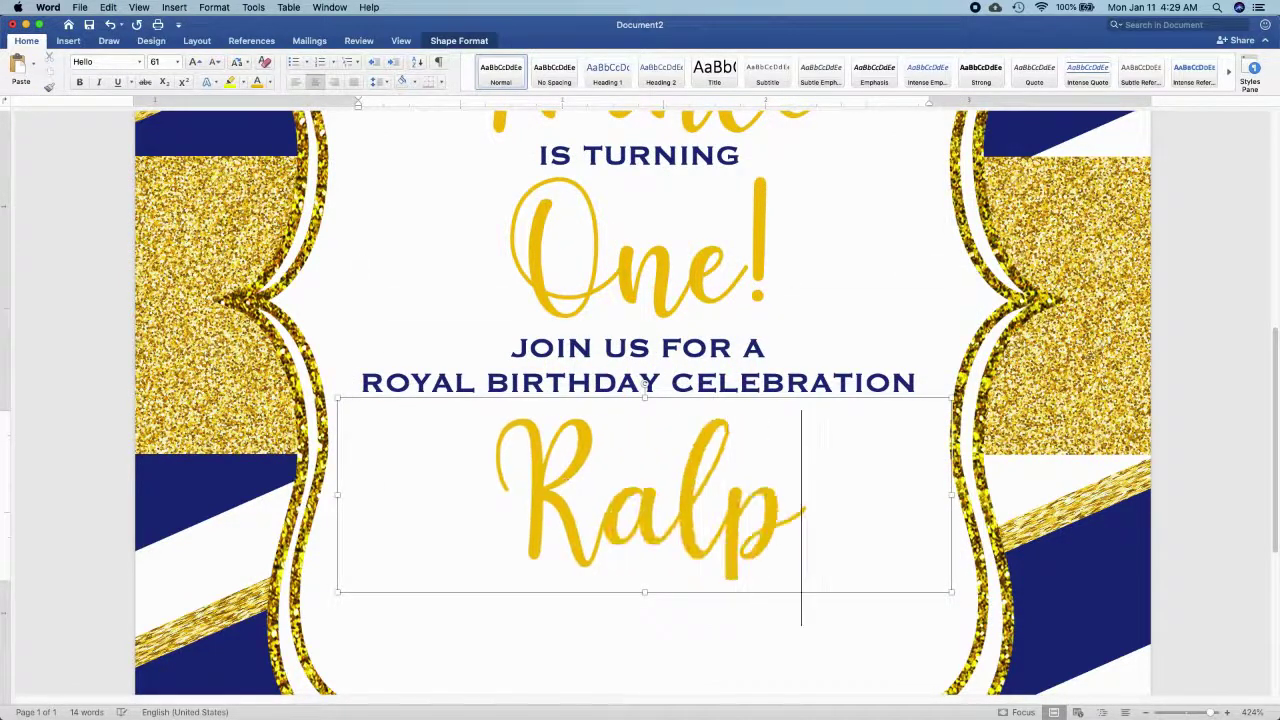
{"action": "type", "text": "h"}
{"action": "scroll", "coordinate": [640, 400], "scroll_direction": "down", "scroll_amount": 3}
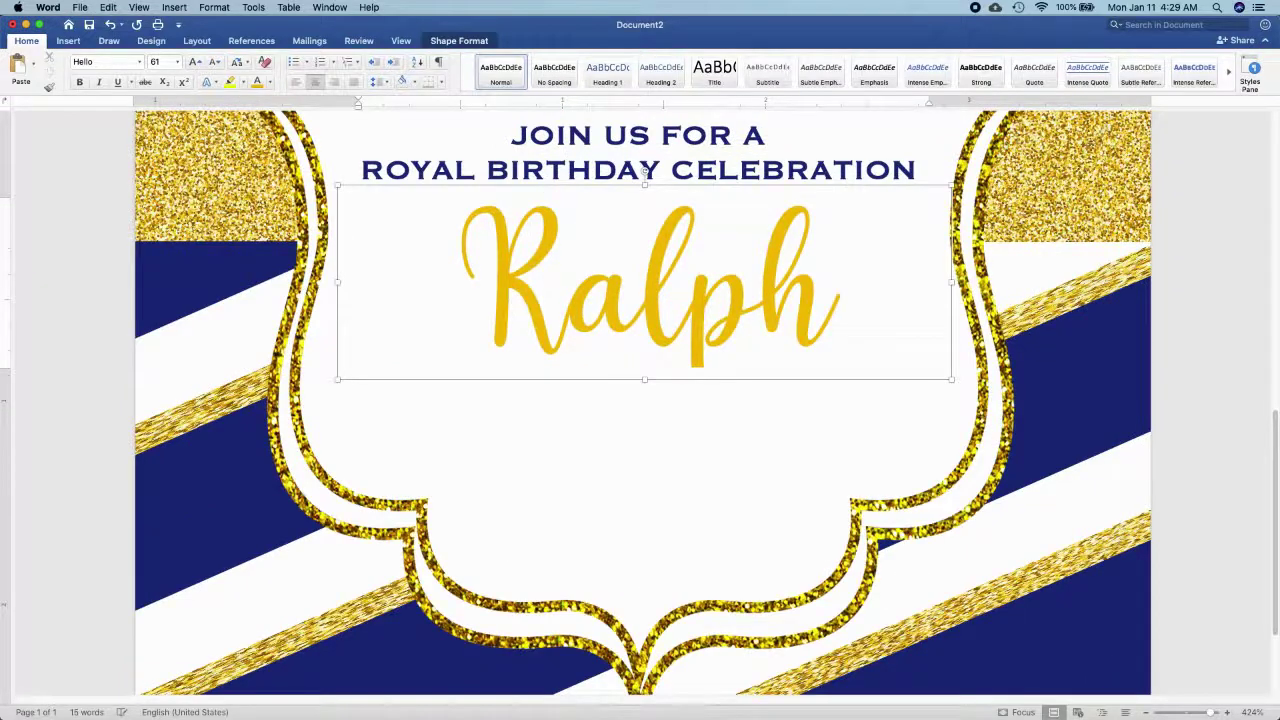
{"action": "key", "text": "ctrl+a"}
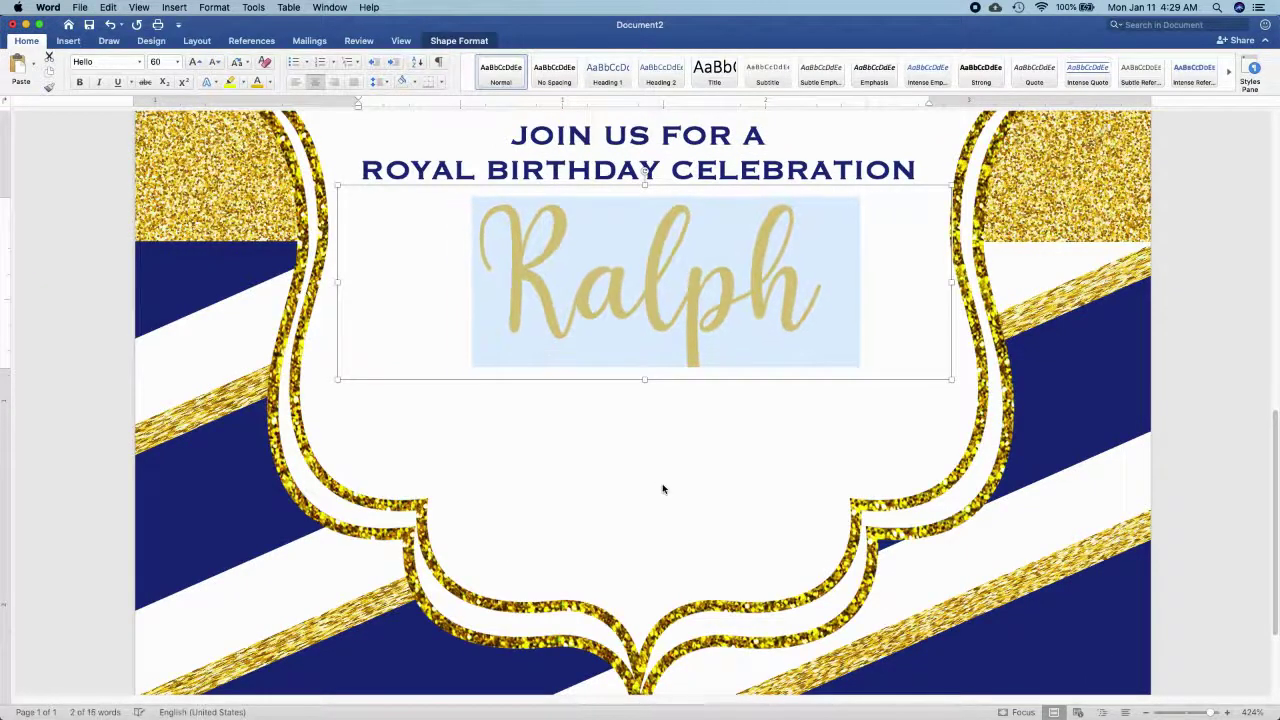
{"action": "type", "text": "Soriu"}
{"action": "key", "text": "ctrl+a"}
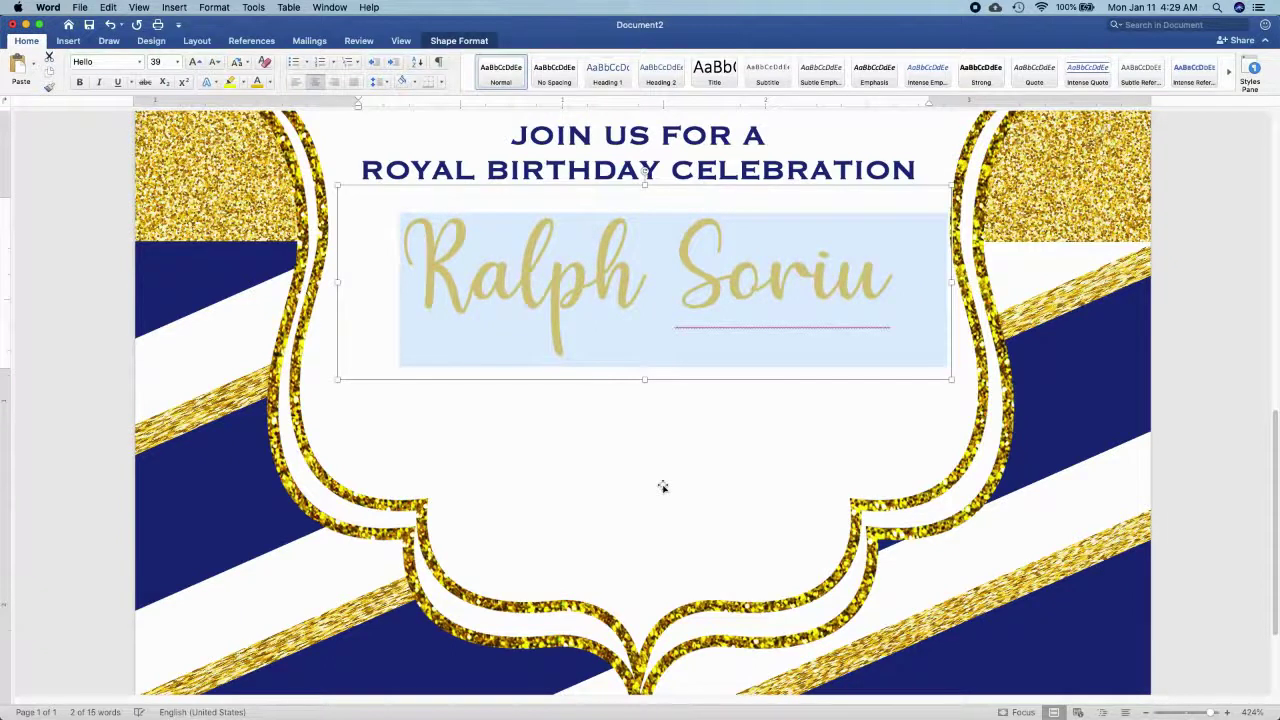
{"action": "key", "text": "Right"}
{"action": "key", "text": "BackSpace"}
{"action": "type", "text": "ano"}
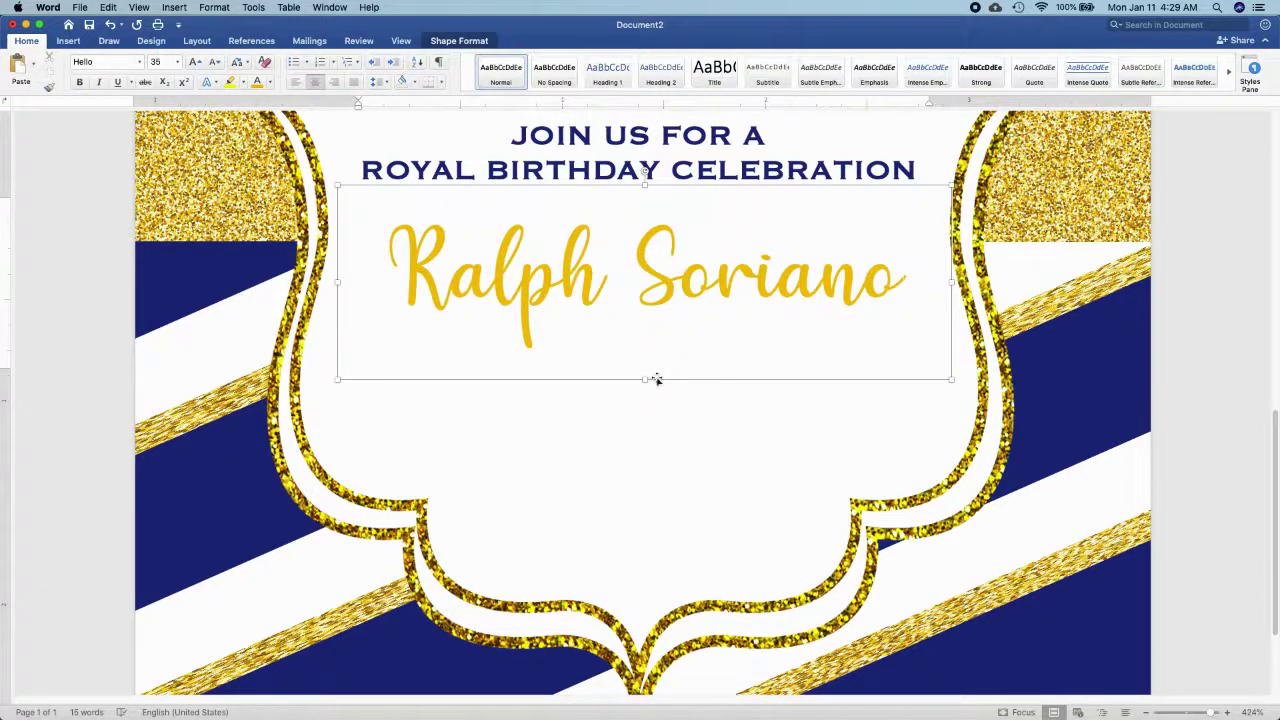
Enlarge the name to 42 pt, widen its box on both sides, and nudge it up.
{"action": "key", "text": "ctrl+a"}
{"action": "key", "text": "ctrl+bracketright"}
{"action": "key", "text": "ctrl+bracketright"}
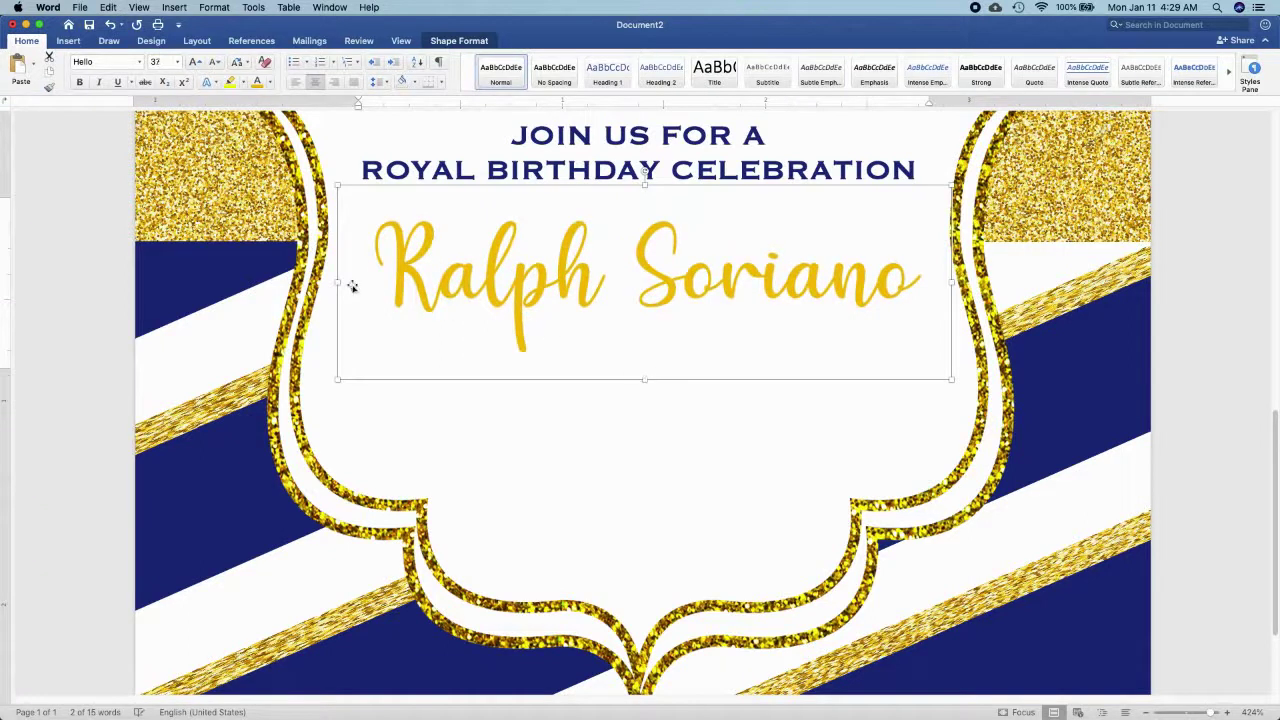
{"action": "left_click_drag", "start_coordinate": [337, 283], "coordinate": [300, 284]}
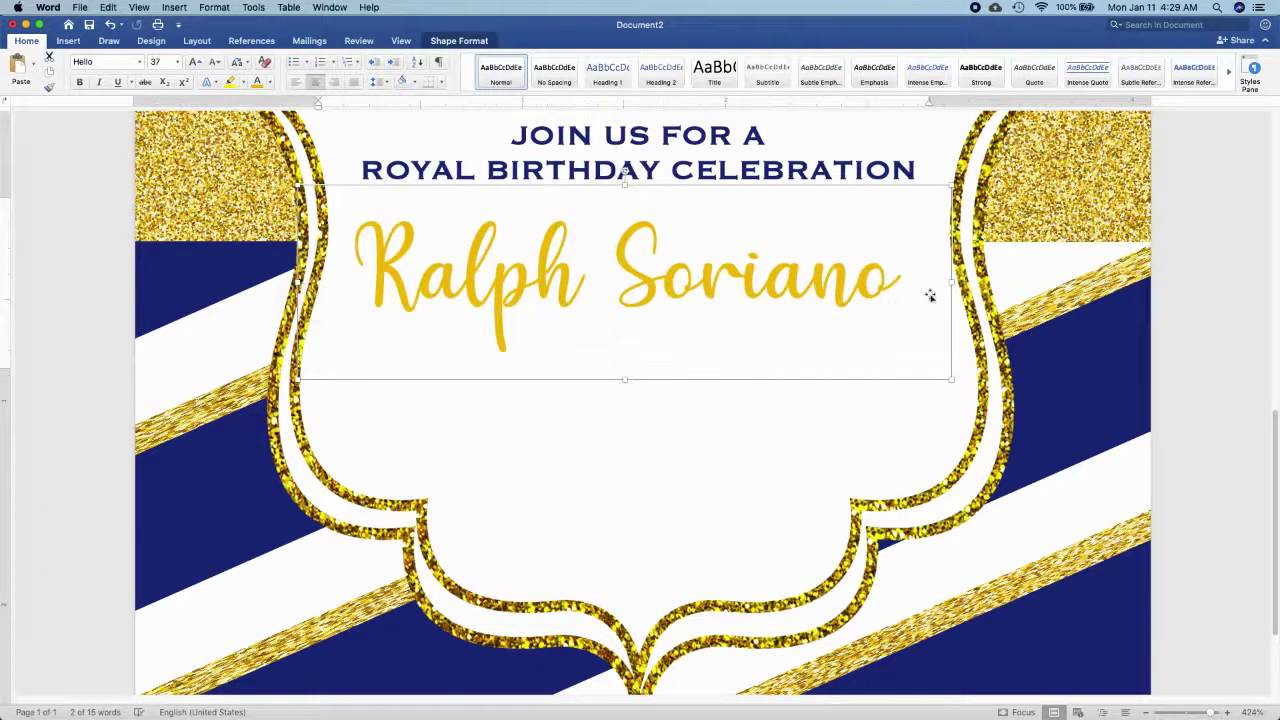
{"action": "left_click_drag", "start_coordinate": [951, 283], "coordinate": [980, 287]}
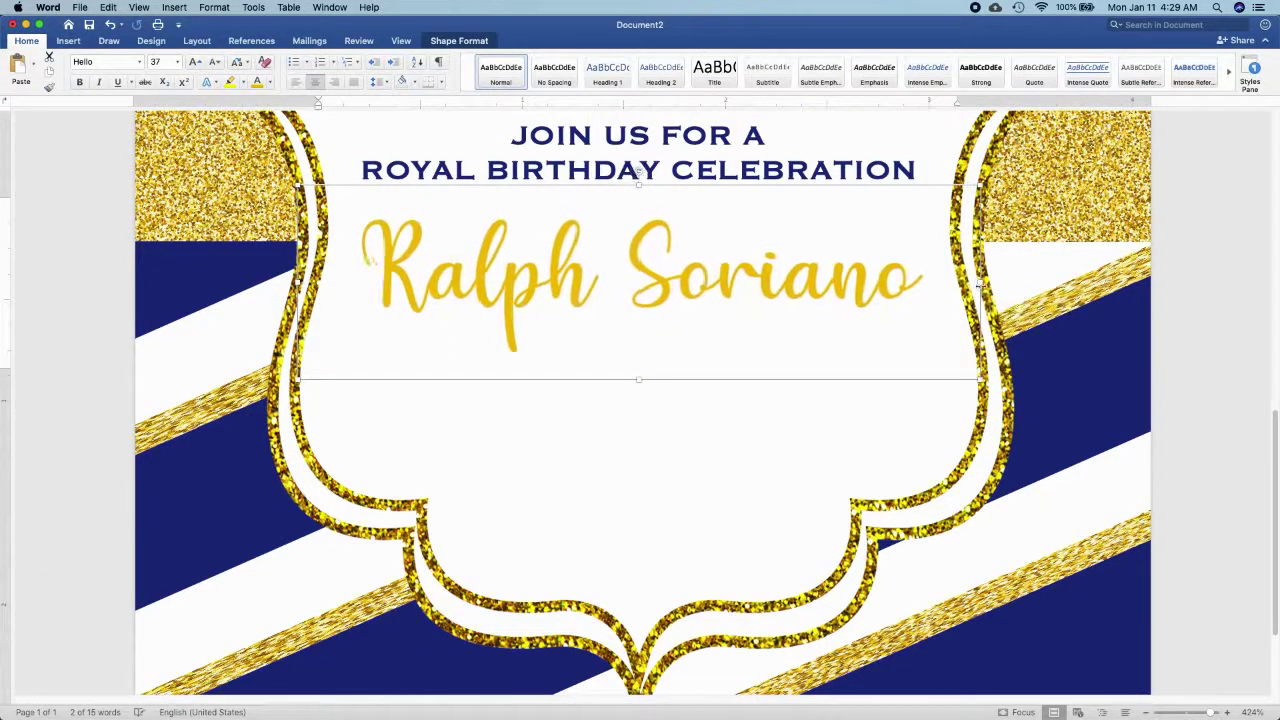
{"action": "key", "text": "ctrl+bracketright"}
{"action": "key", "text": "ctrl+bracketright"}
{"action": "key", "text": "ctrl+bracketright"}
{"action": "key", "text": "ctrl+bracketright"}
{"action": "key", "text": "ctrl+bracketright"}
{"action": "key", "text": "ctrl+bracketright"}
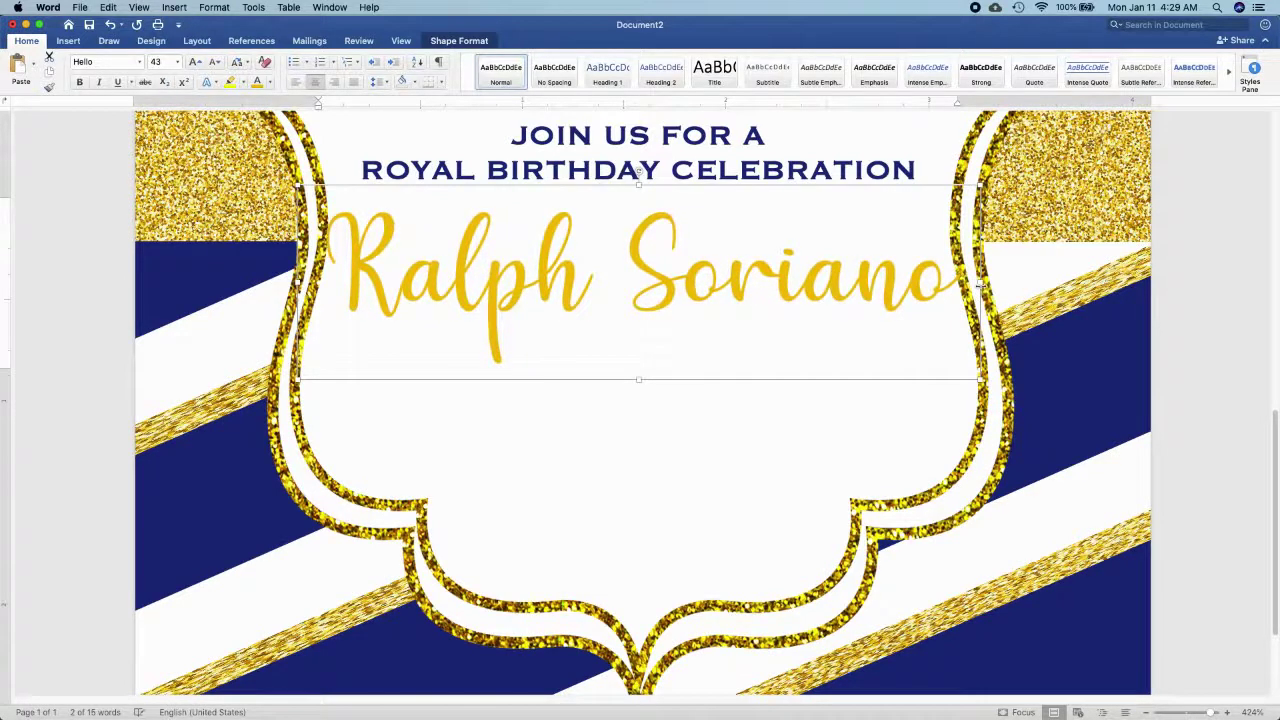
{"action": "key", "text": "ctrl+bracketleft"}
{"action": "key", "text": "Up"}
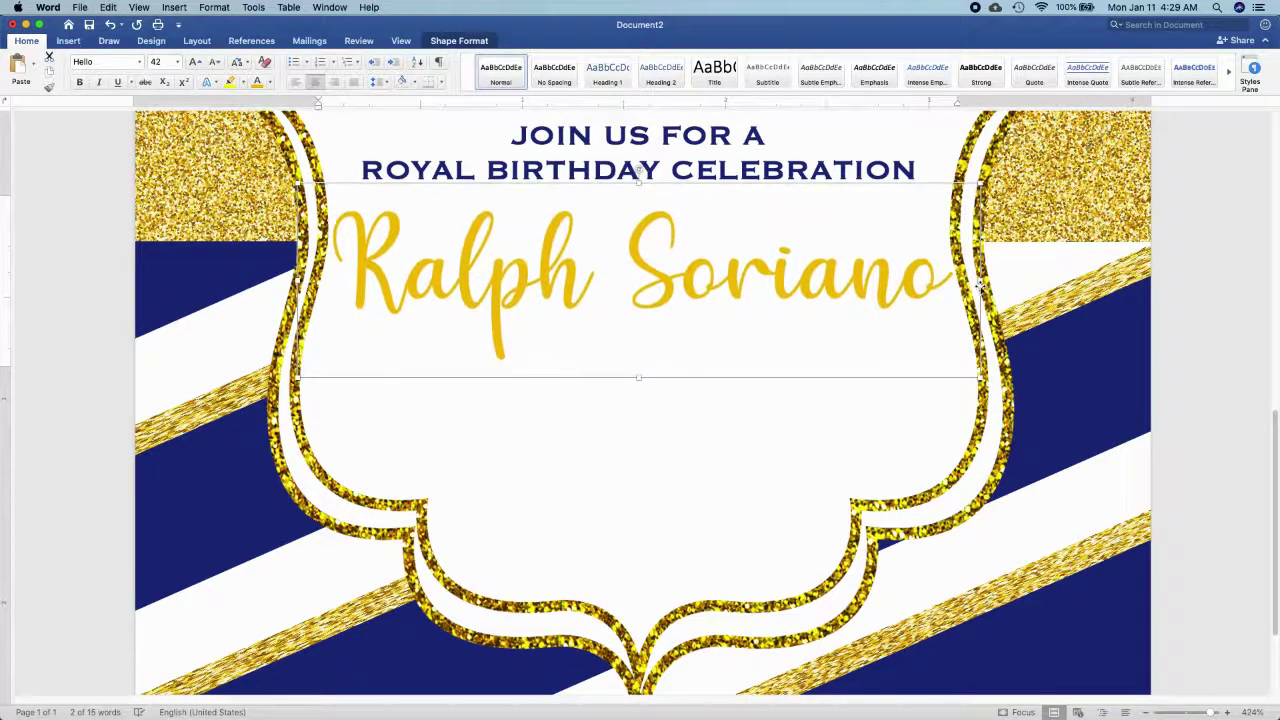
{"action": "left_click", "coordinate": [797, 160]}
Copy the JOIN US box below the name and type 'SUNDAY, JANUARY 24, 2021' and the 3:00 PM line.
{"action": "left_click_drag", "start_coordinate": [795, 158], "coordinate": [810, 425]}
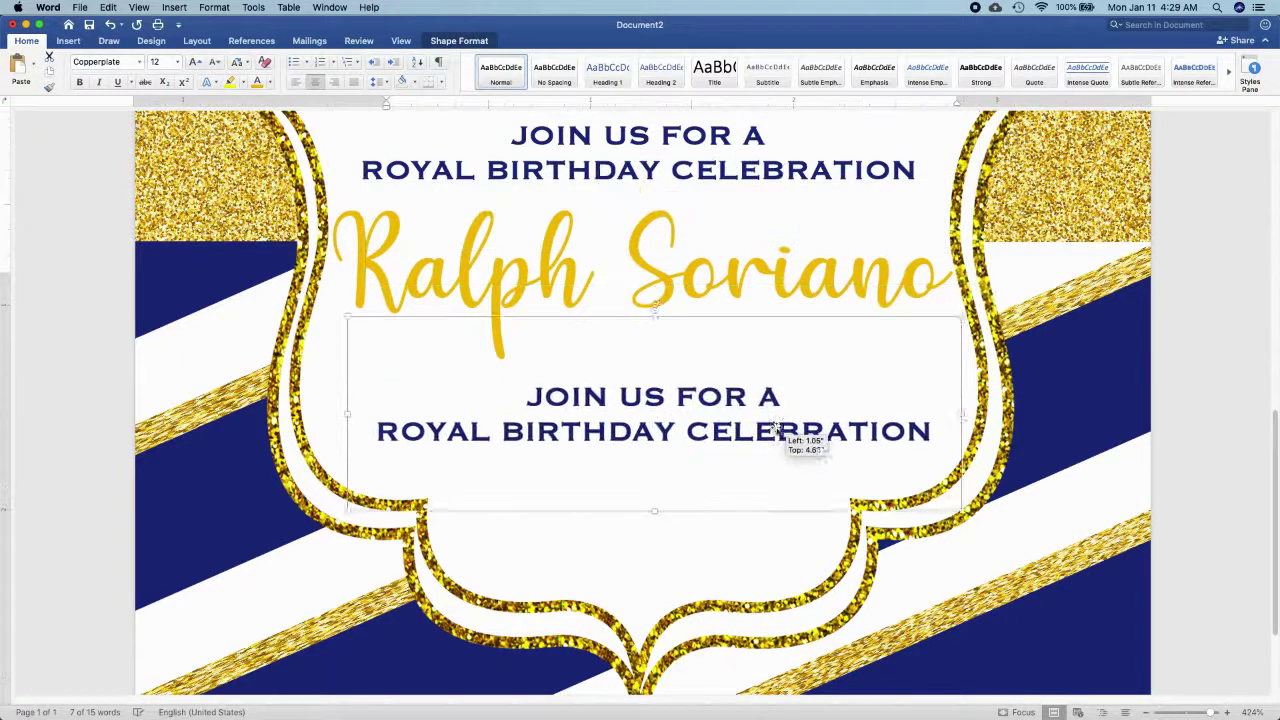
{"action": "left_click", "coordinate": [732, 437]}
{"action": "key", "text": "super+a"}
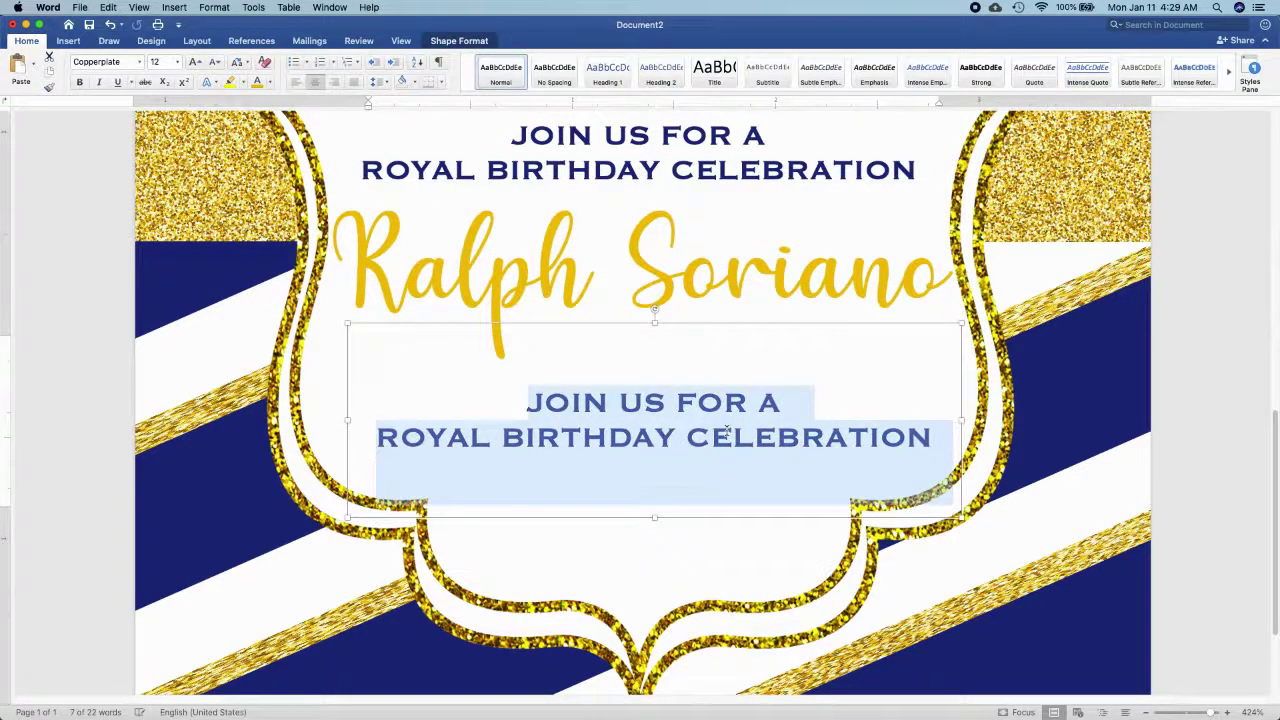
{"action": "type", "text": "su"}
{"action": "key", "text": "BackSpace"}
{"action": "type", "text": "UNDA"}
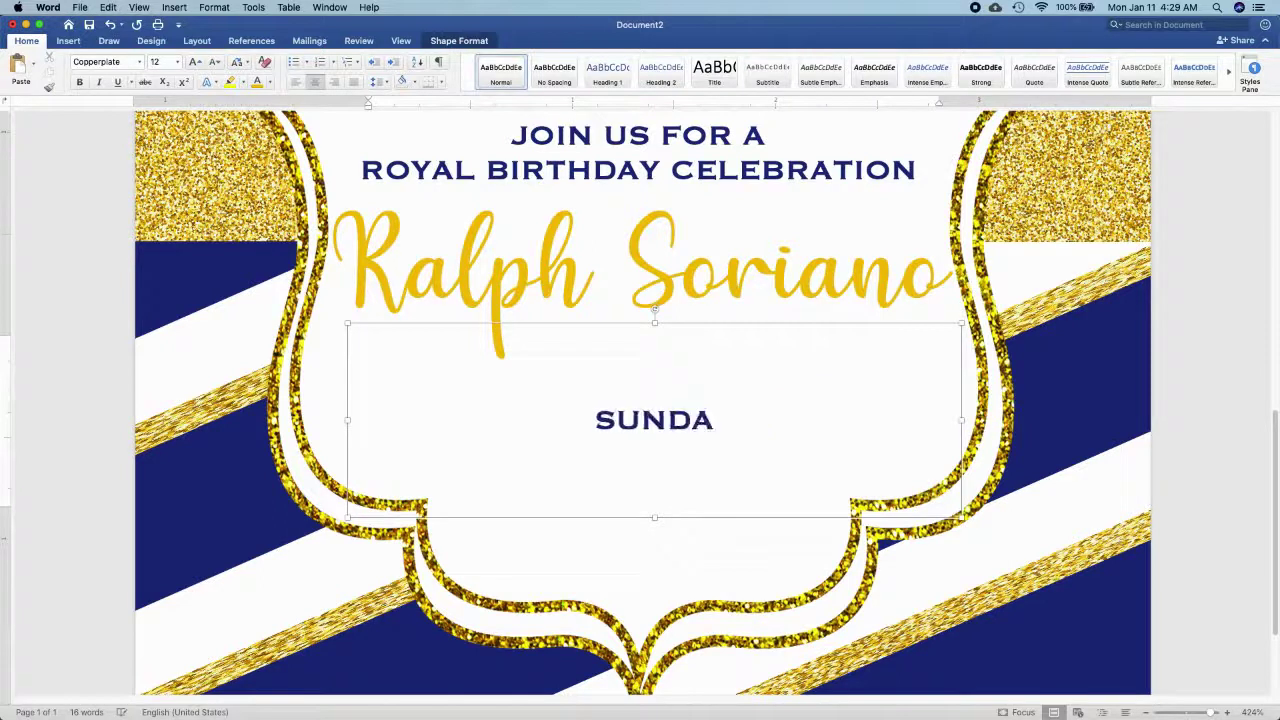
{"action": "type", "text": "Y, J"}
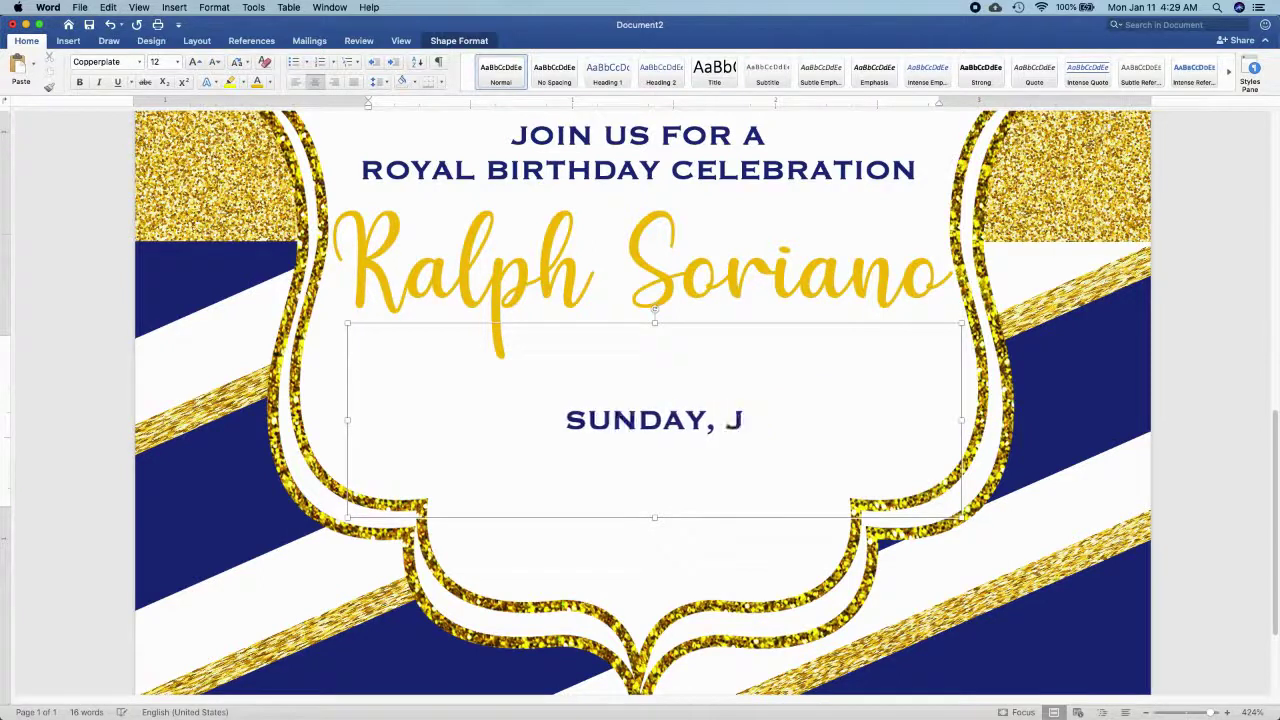
{"action": "type", "text": "ANUARY 24"}
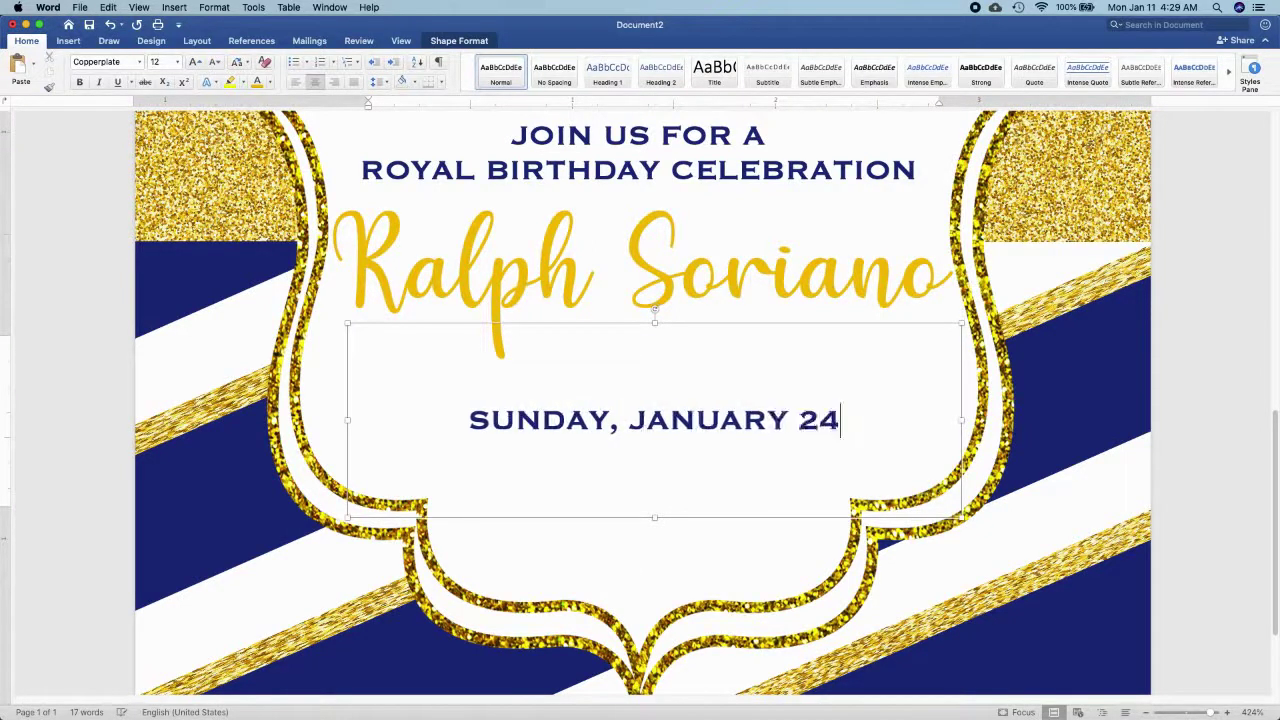
{"action": "type", "text": ", 2021"}
{"action": "key", "text": "Return"}
{"action": "type", "text": "3:"}
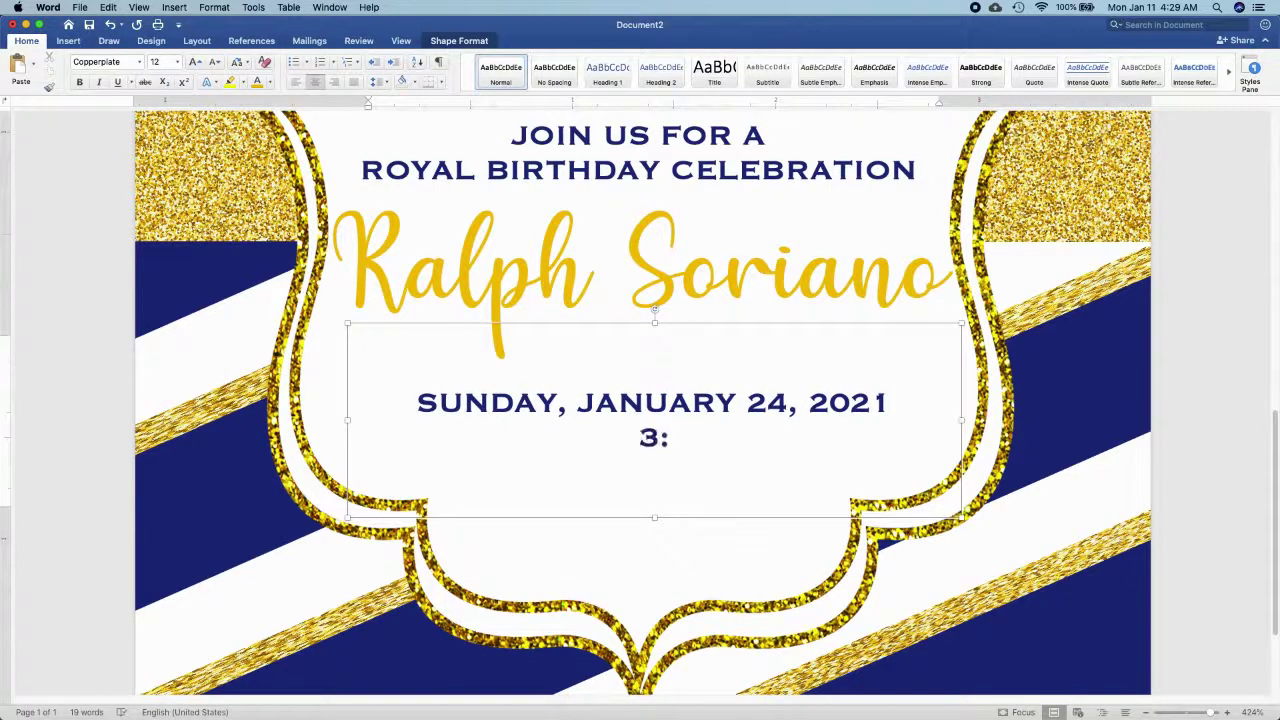
{"action": "type", "text": "00 PM"}
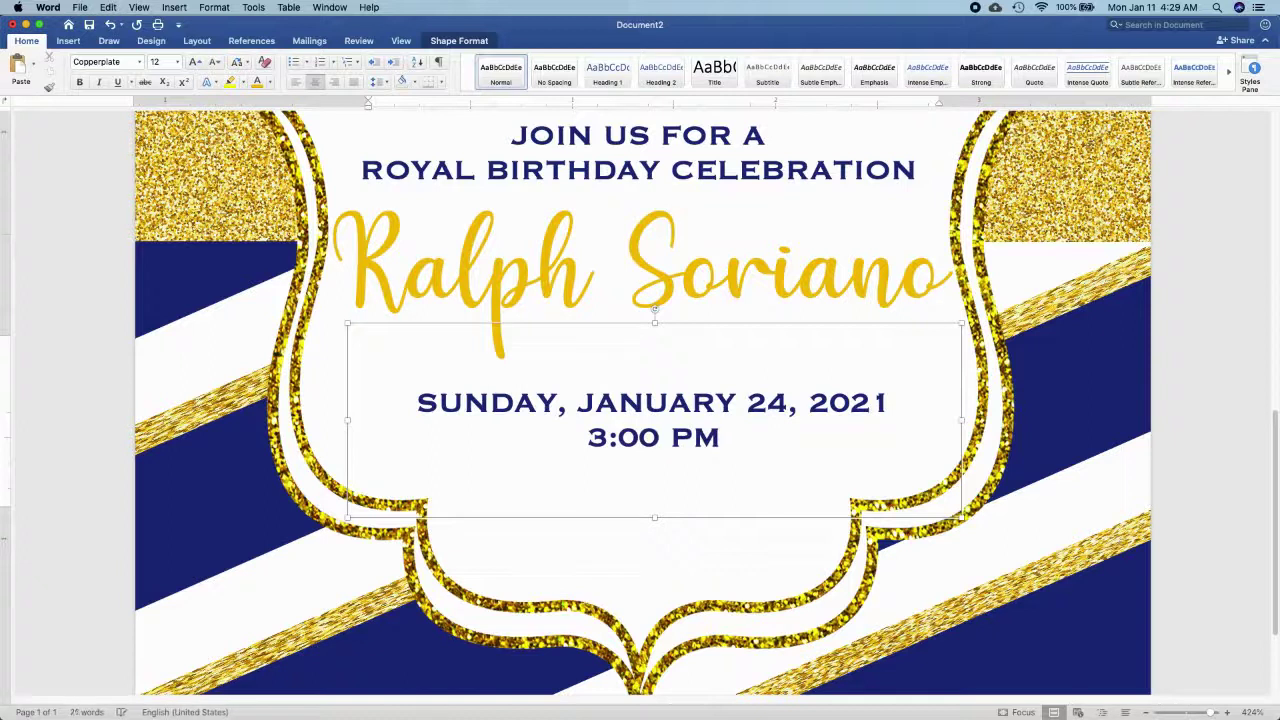
Add the lines 'IN HIS PALACE' and the venue's town and province.
{"action": "key", "text": "Return"}
{"action": "type", "text": "IN"}
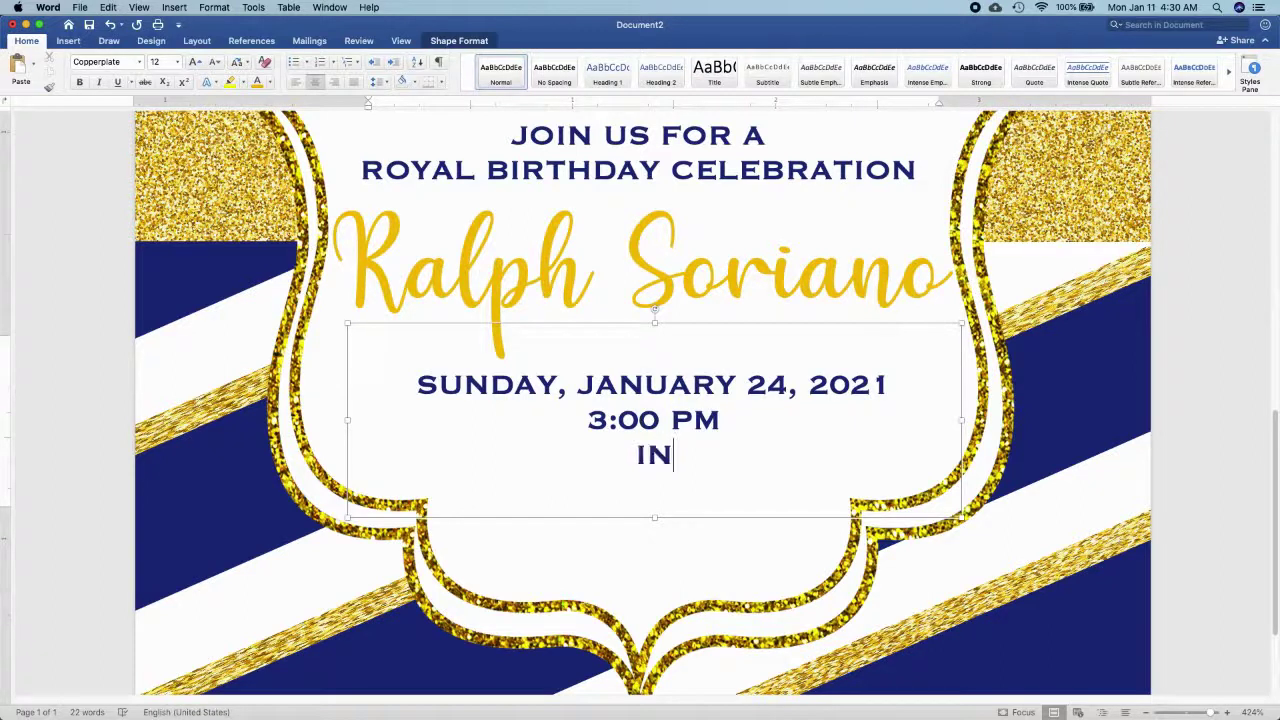
{"action": "type", "text": "HIS P"}
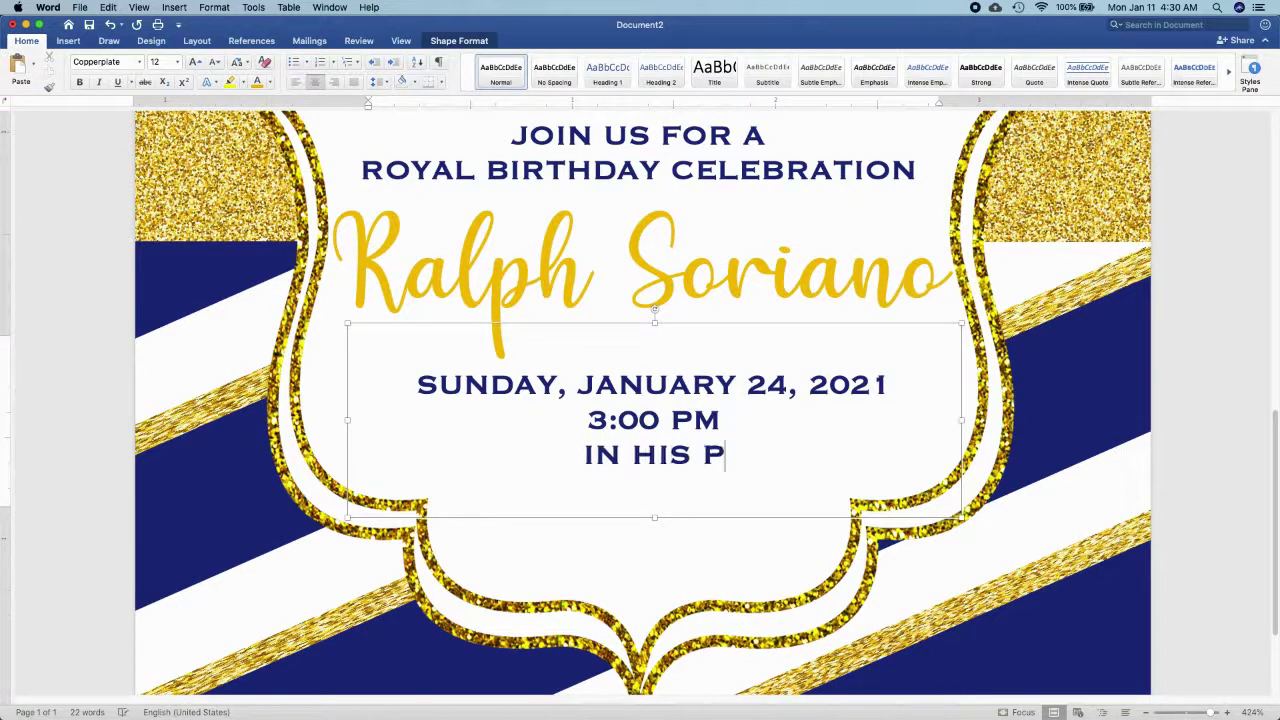
{"action": "type", "text": "LACE"}
{"action": "key", "text": "BackSpace"}
{"action": "key", "text": "BackSpace"}
{"action": "key", "text": "BackSpace"}
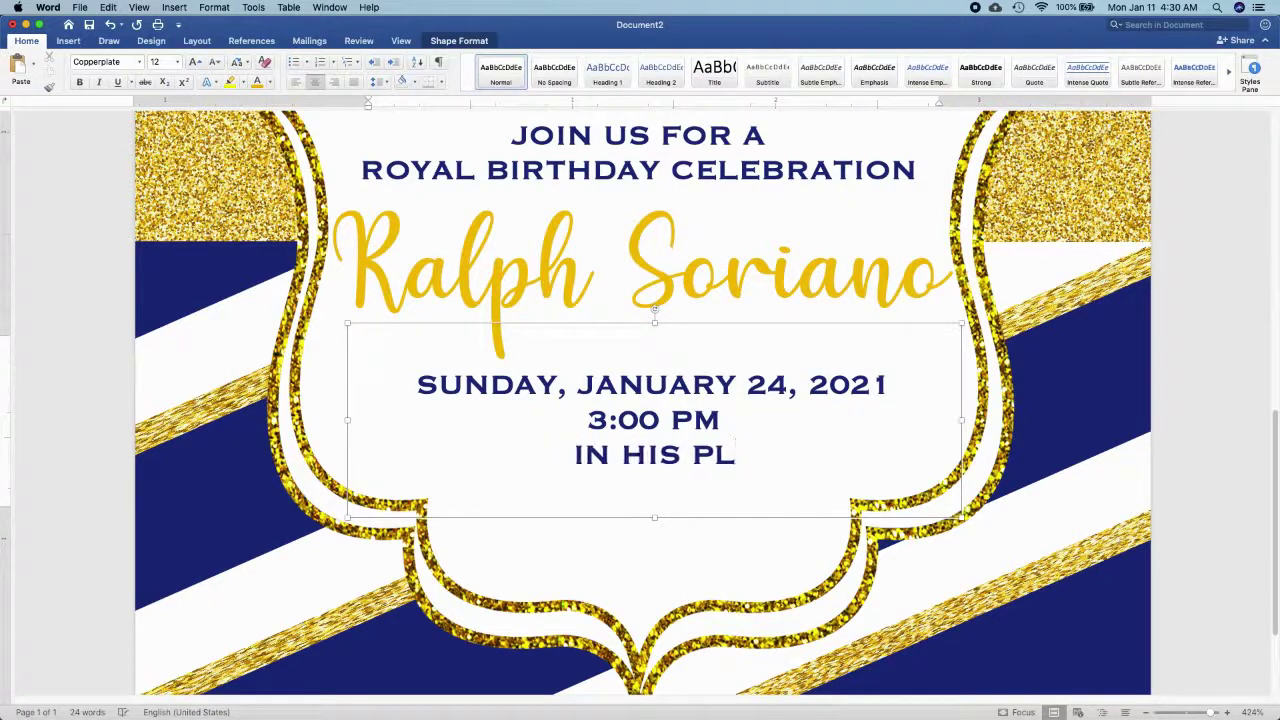
{"action": "key", "text": "BackSpace"}
{"action": "type", "text": "ALACE"}
{"action": "key", "text": "Return"}
{"action": "type", "text": "BA"}
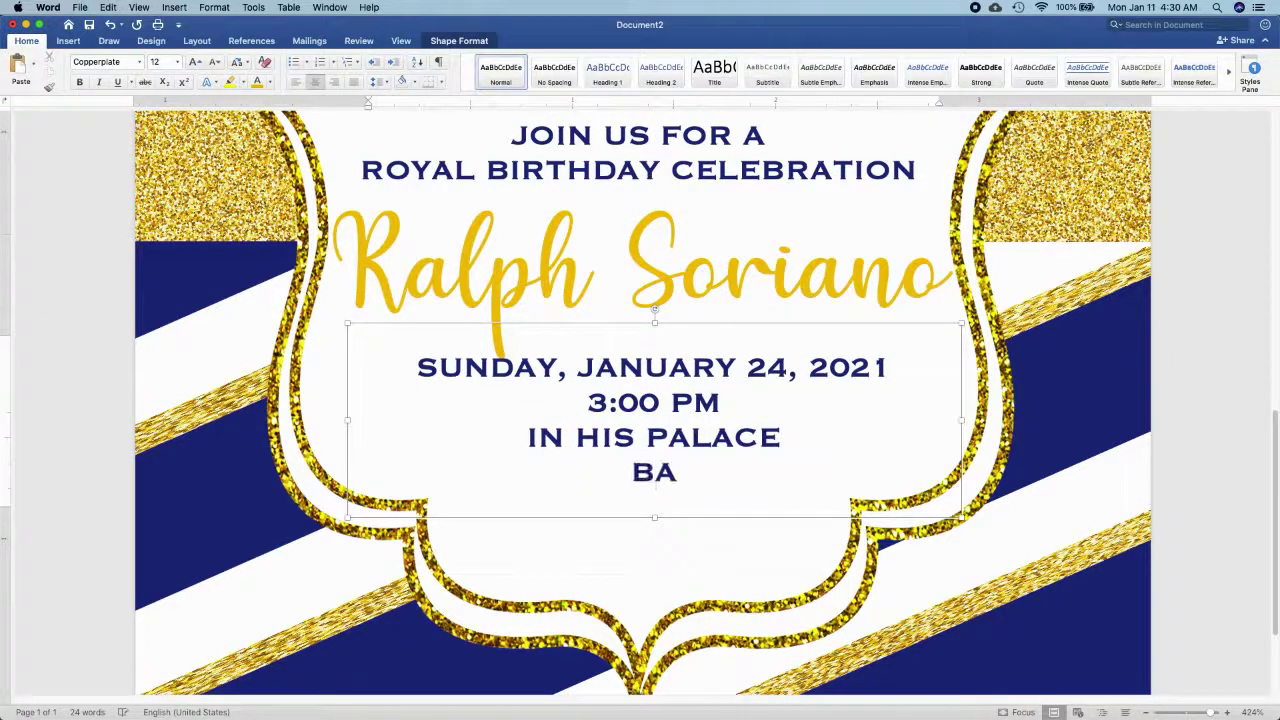
{"action": "type", "text": "NTAYAN MANAGL"}
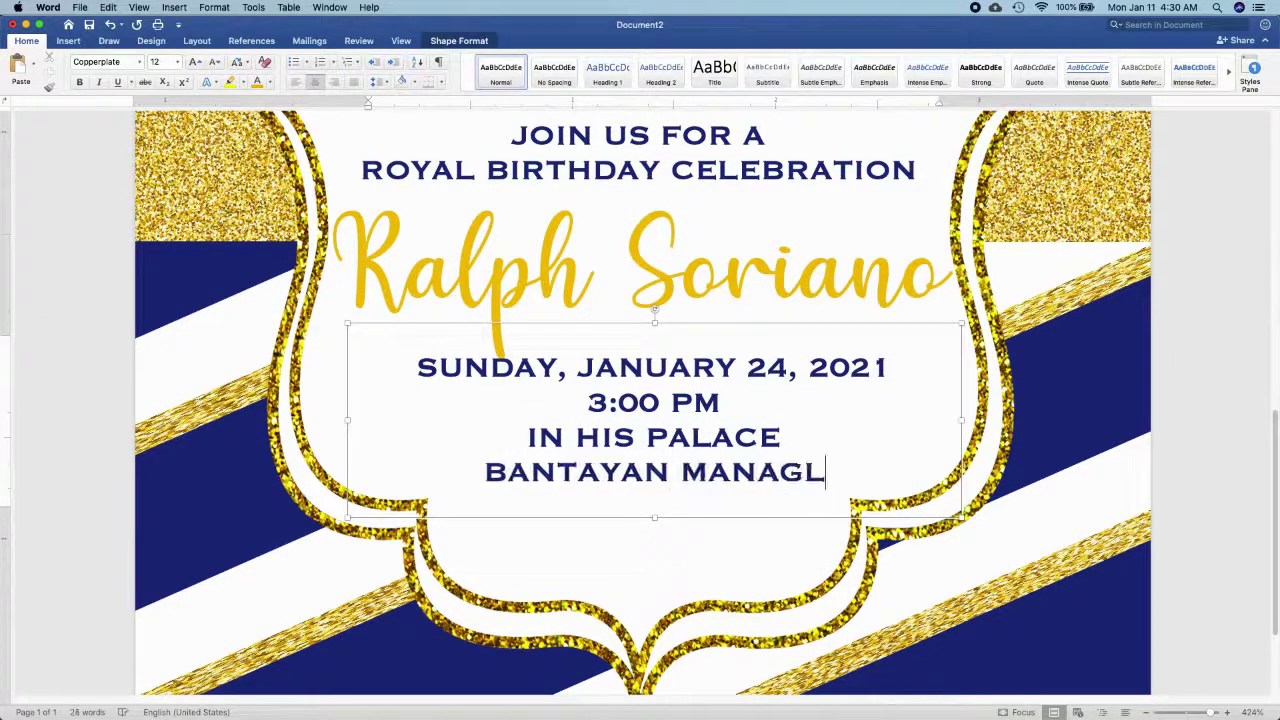
{"action": "key", "text": "BackSpace"}
{"action": "key", "text": "BackSpace"}
{"action": "key", "text": "BackSpace"}
{"action": "type", "text": "GALDAN"}
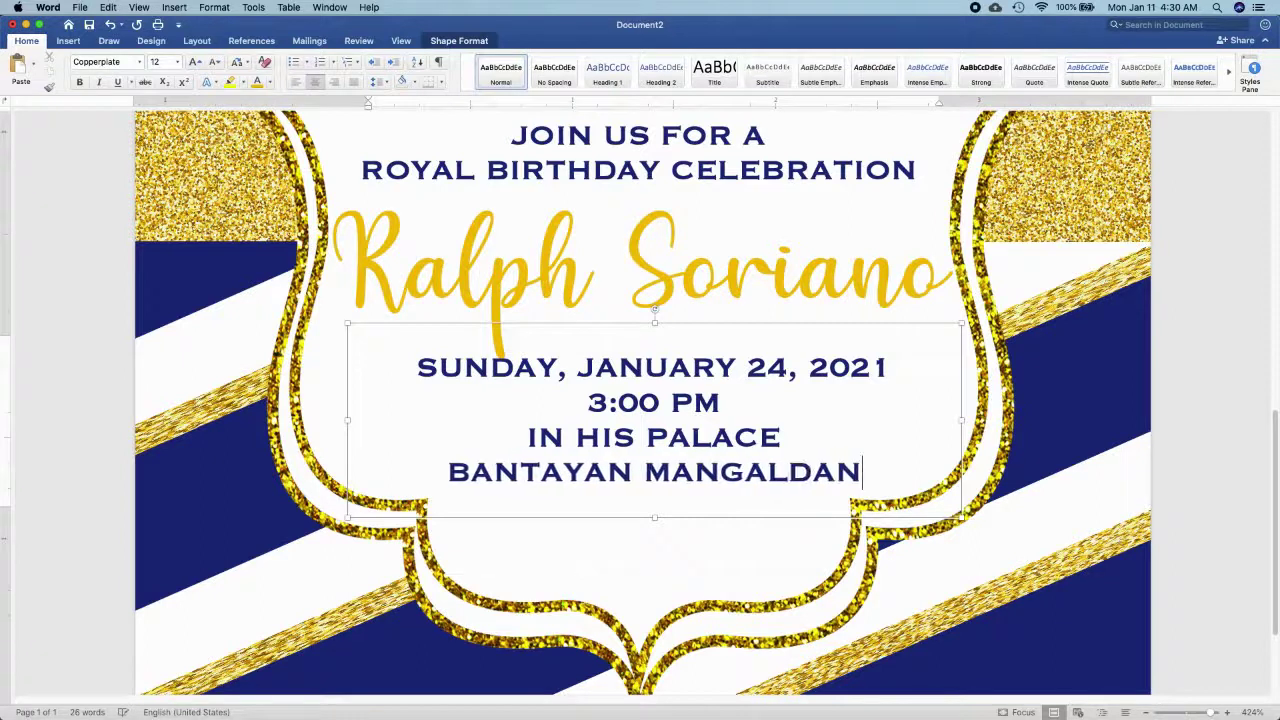
{"action": "key", "text": "Return"}
{"action": "type", "text": "PANGASIN"}
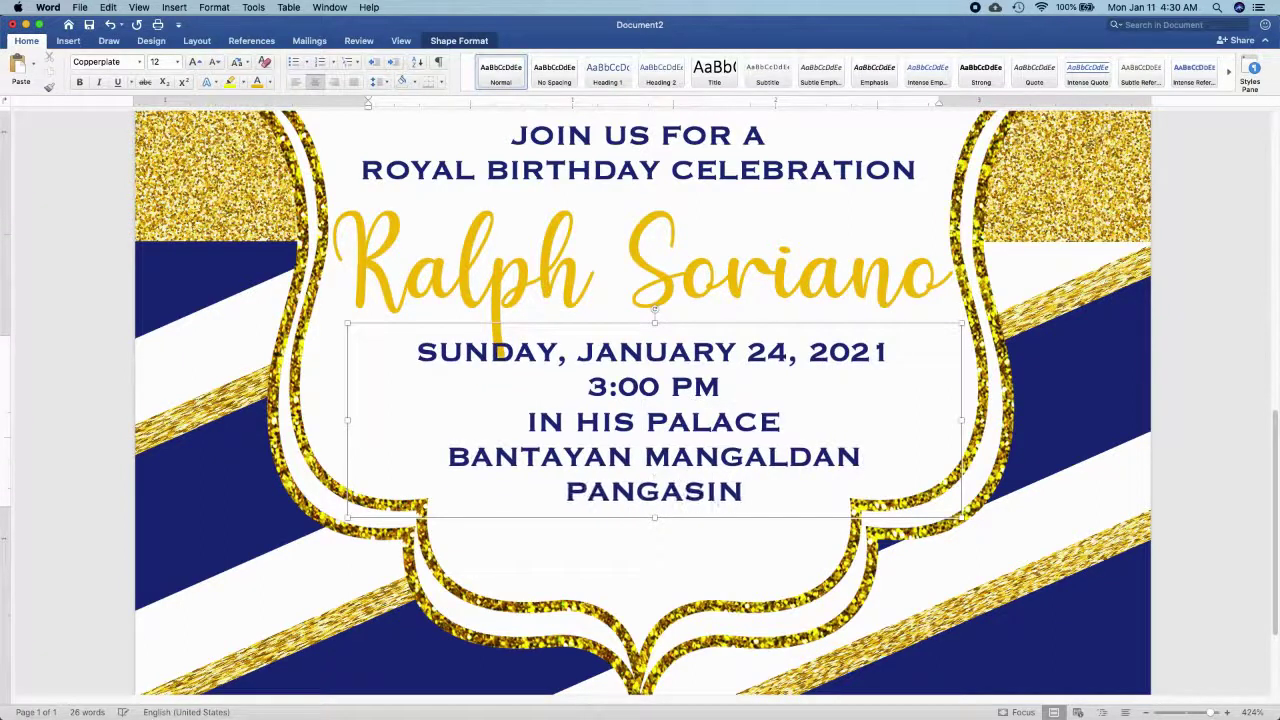
{"action": "type", "text": "AN"}
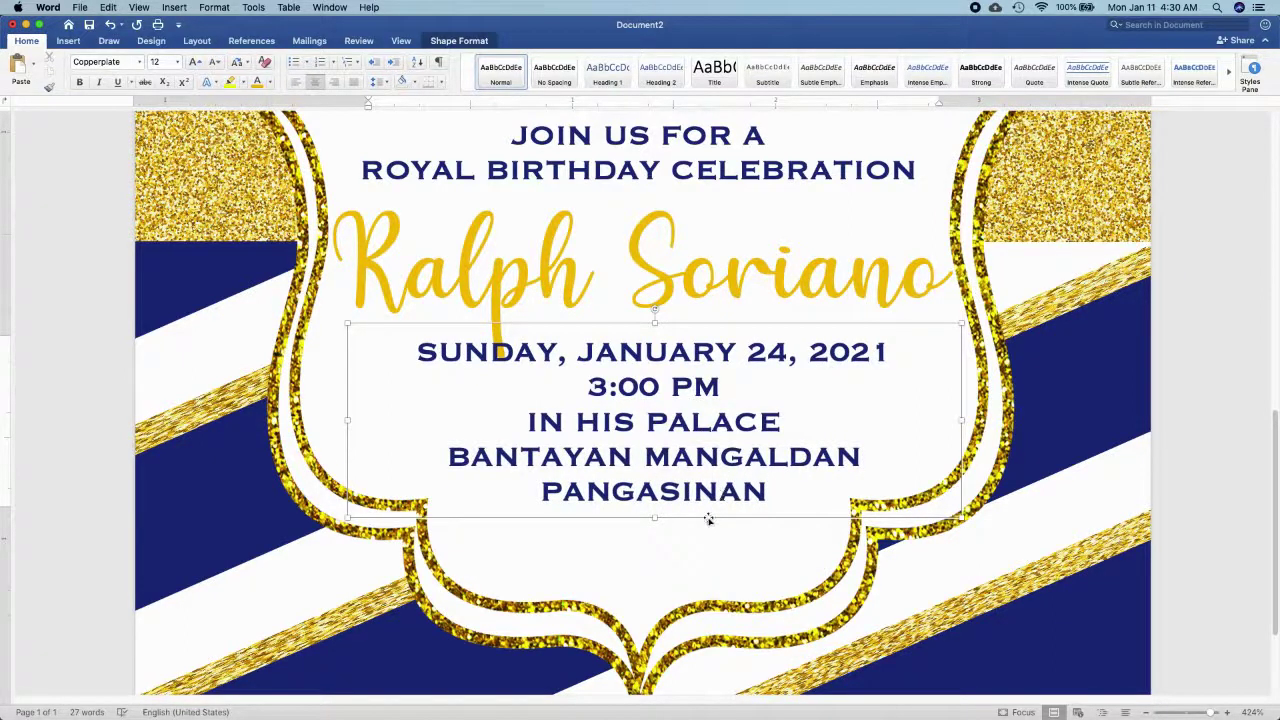
Nudge the date and venue block down and slightly left within the frame.
{"action": "key", "text": "Escape"}
{"action": "key", "text": "Down"}
{"action": "key", "text": "Down"}
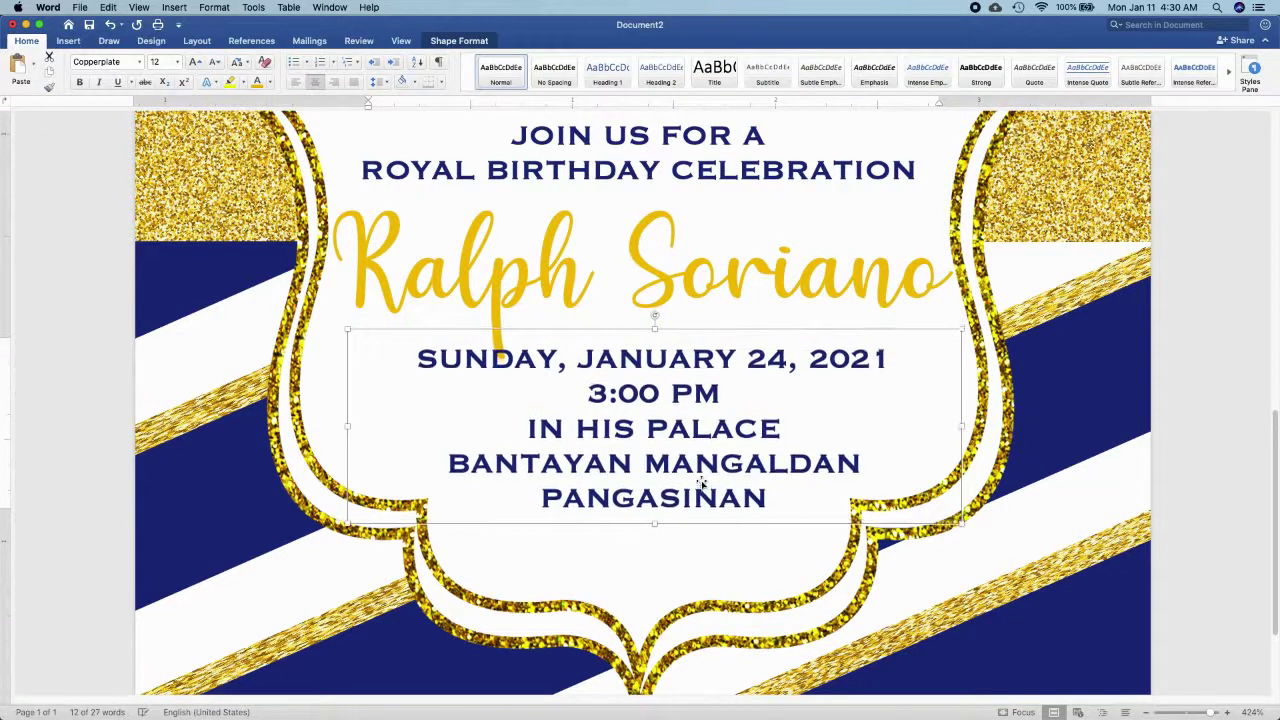
{"action": "key", "text": "Down"}
{"action": "key", "text": "Left"}
{"action": "key", "text": "Left"}
{"action": "key", "text": "Left"}
{"action": "key", "text": "Left"}
{"action": "key", "text": "Left"}
{"action": "key", "text": "Left"}
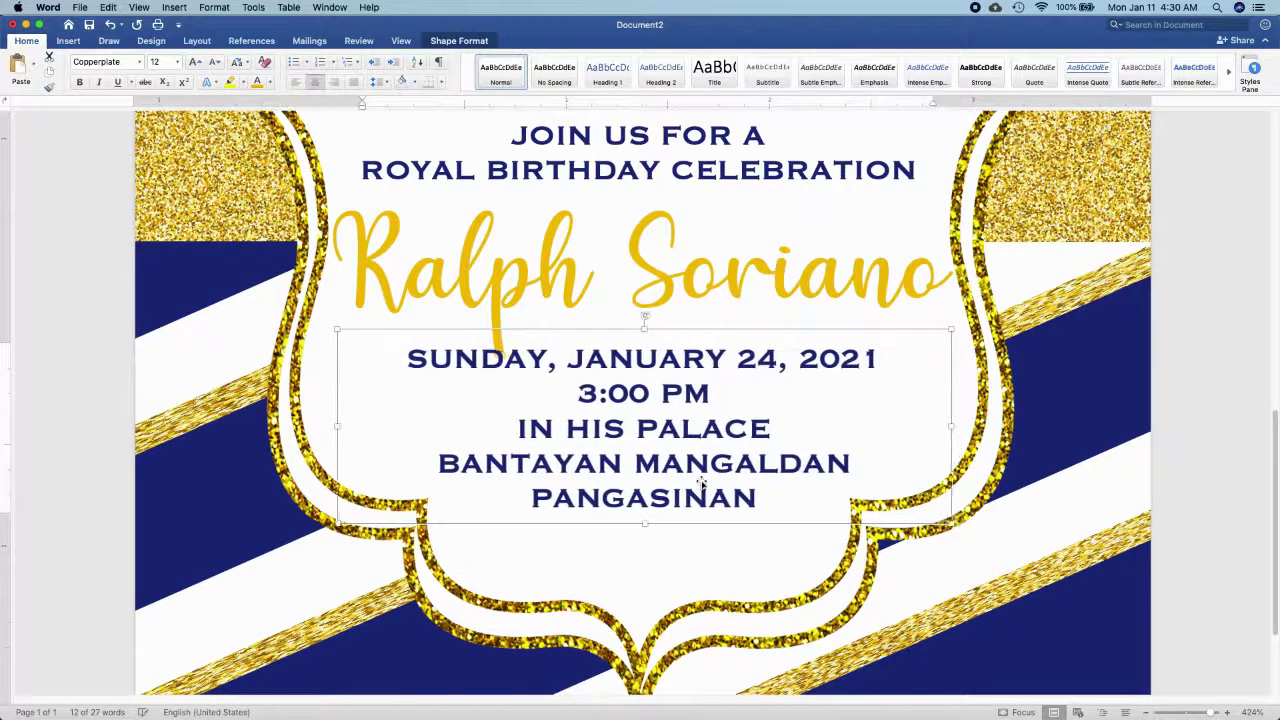
{"action": "key", "text": "Left"}
{"action": "key", "text": "Left"}
{"action": "key", "text": "Down"}
{"action": "key", "text": "Down"}
{"action": "key", "text": "Down"}
{"action": "key", "text": "Down"}
{"action": "key", "text": "Down"}
{"action": "key", "text": "Down"}
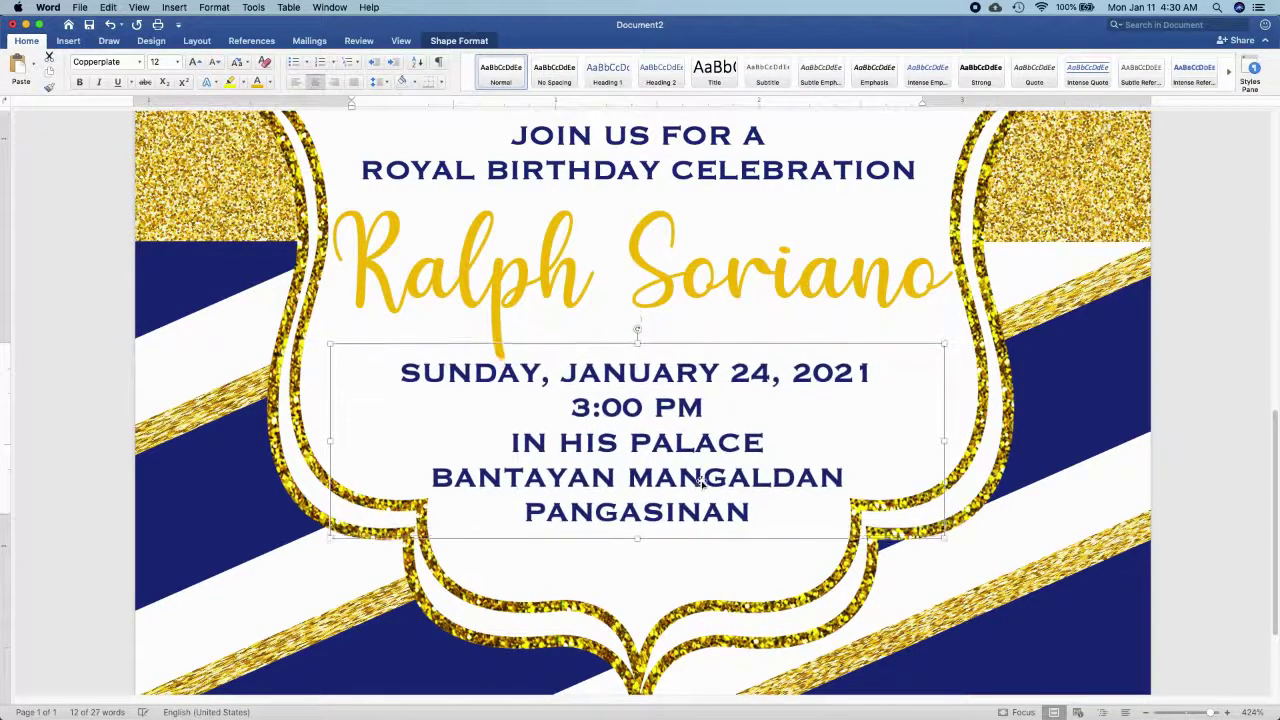
{"action": "key", "text": "Down"}
{"action": "key", "text": "Down"}
{"action": "key", "text": "Down"}
{"action": "key", "text": "Down"}
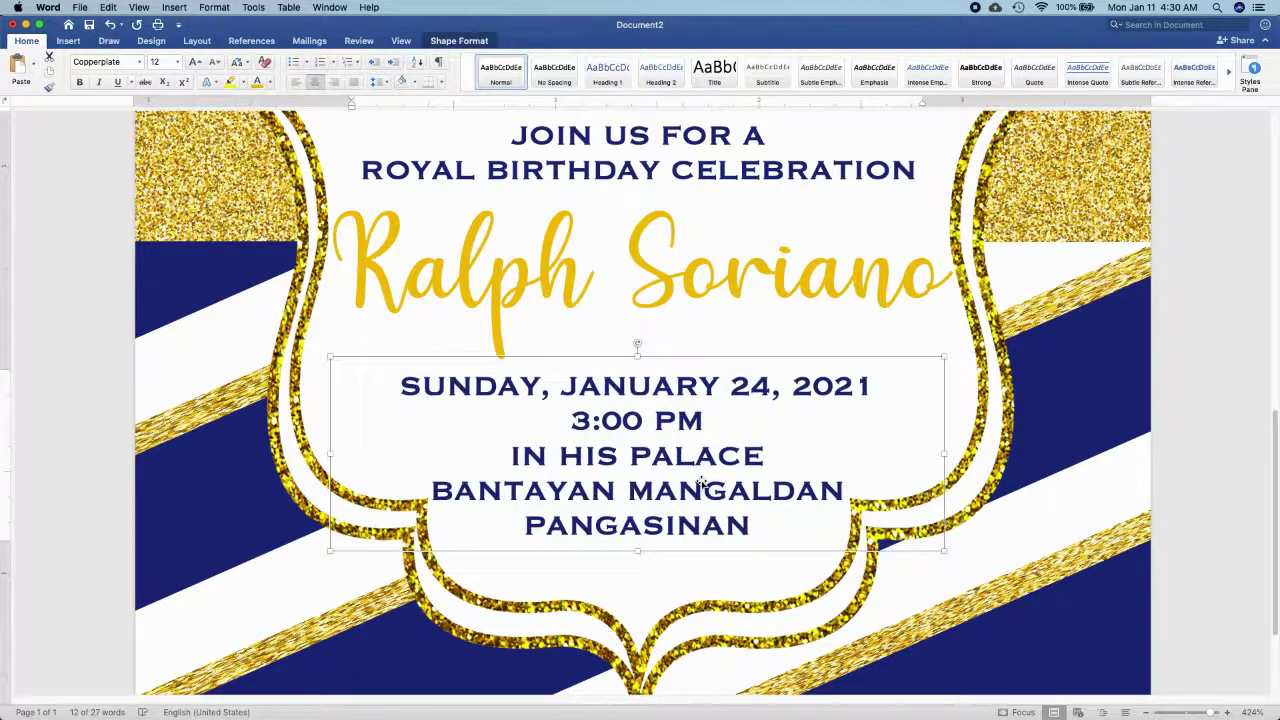
{"action": "key", "text": "Down"}
{"action": "key", "text": "Down"}
{"action": "key", "text": "Down"}
{"action": "key", "text": "Down"}
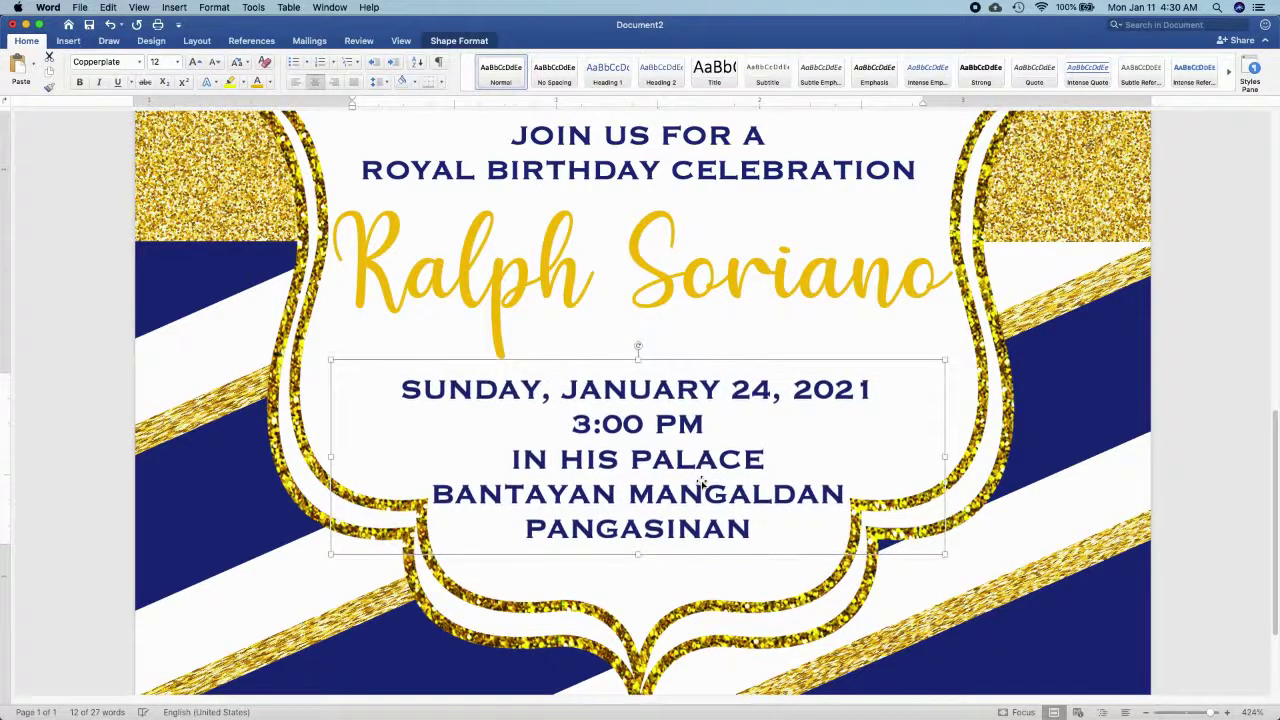
{"action": "key", "text": "Down"}
{"action": "key", "text": "Down"}
{"action": "key", "text": "Down"}
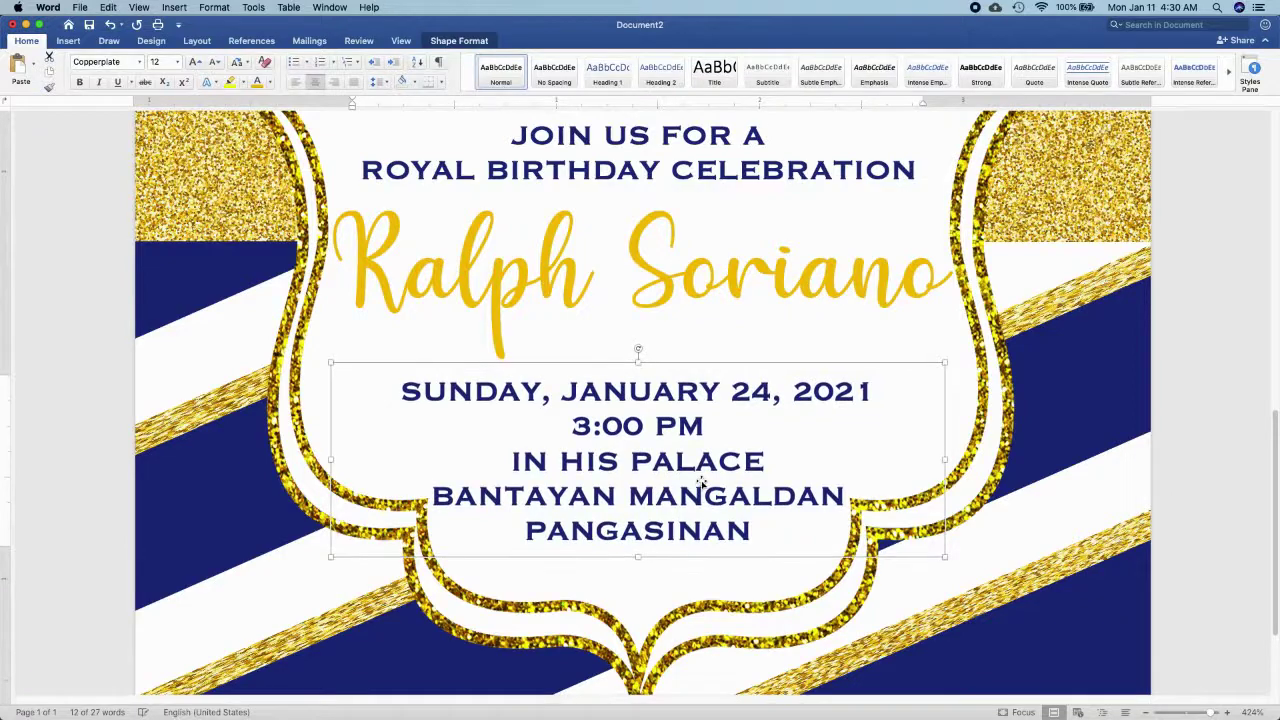
Deselect the text box and scroll to view the completed invitation page.
{"action": "scroll", "coordinate": [701, 483], "scroll_direction": "down", "scroll_amount": 5}
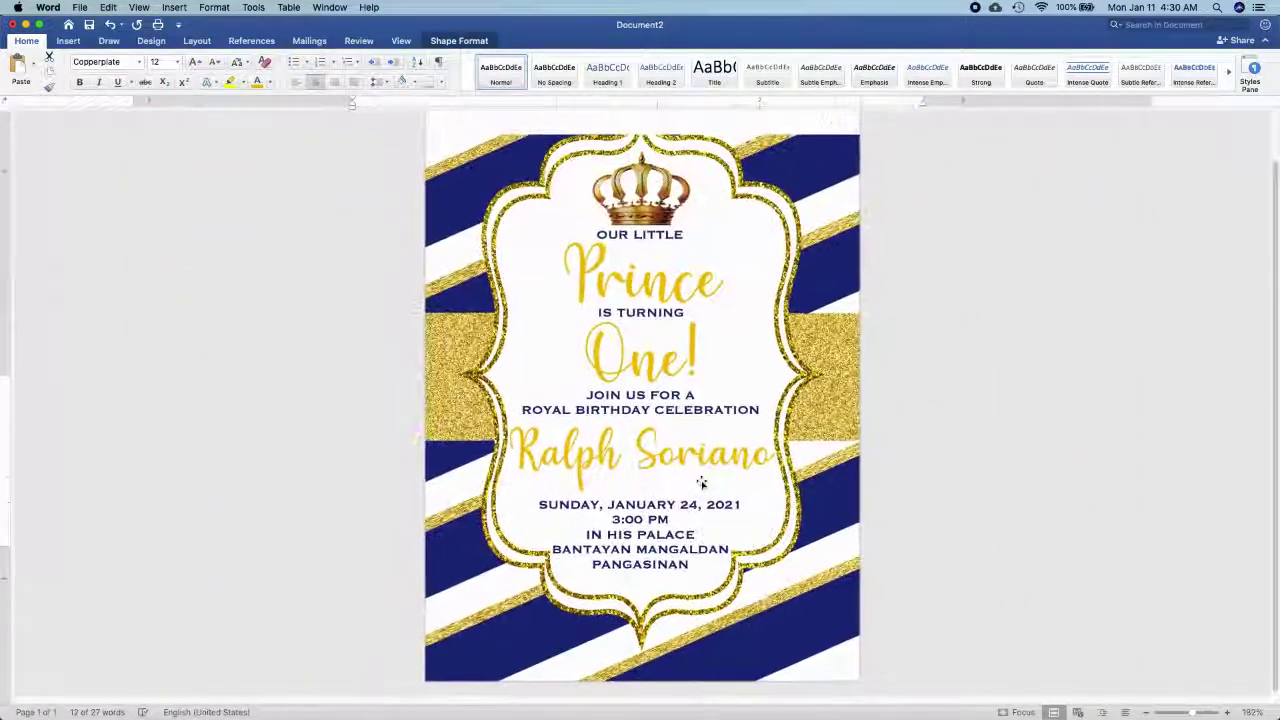
{"action": "left_click", "coordinate": [997, 501]}
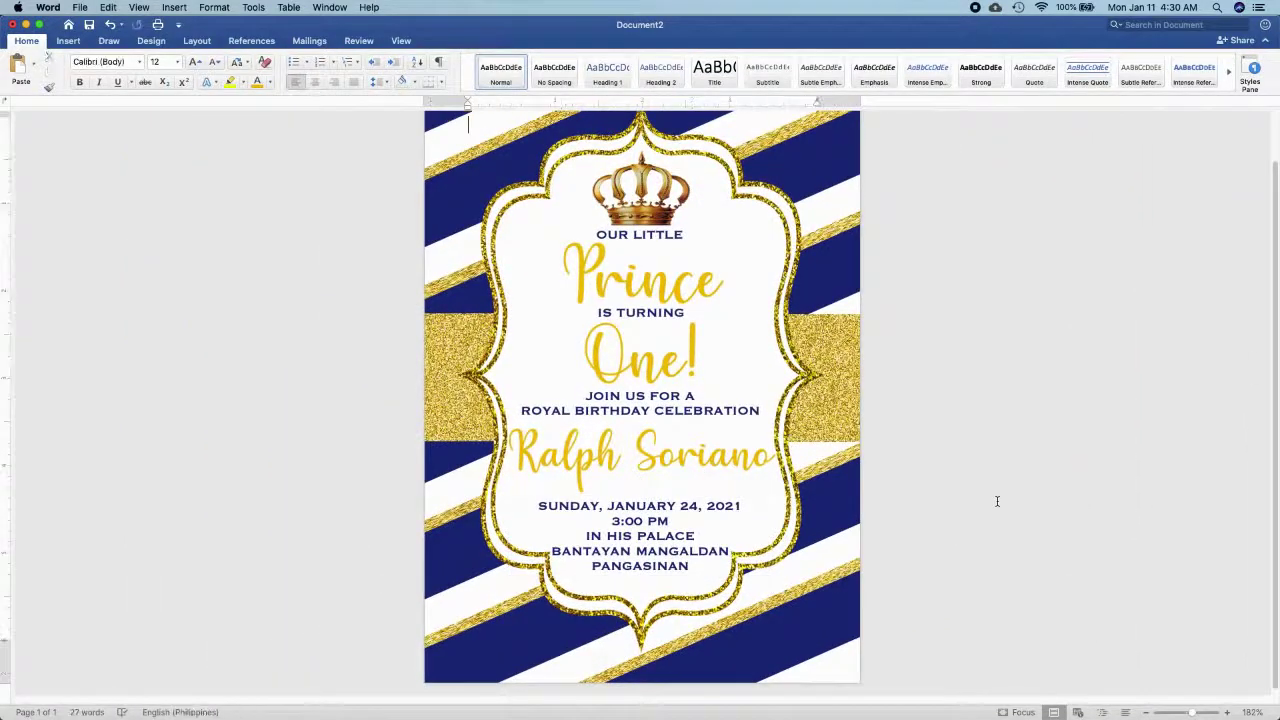
{"action": "scroll", "coordinate": [997, 501], "scroll_direction": "down", "scroll_amount": 2}
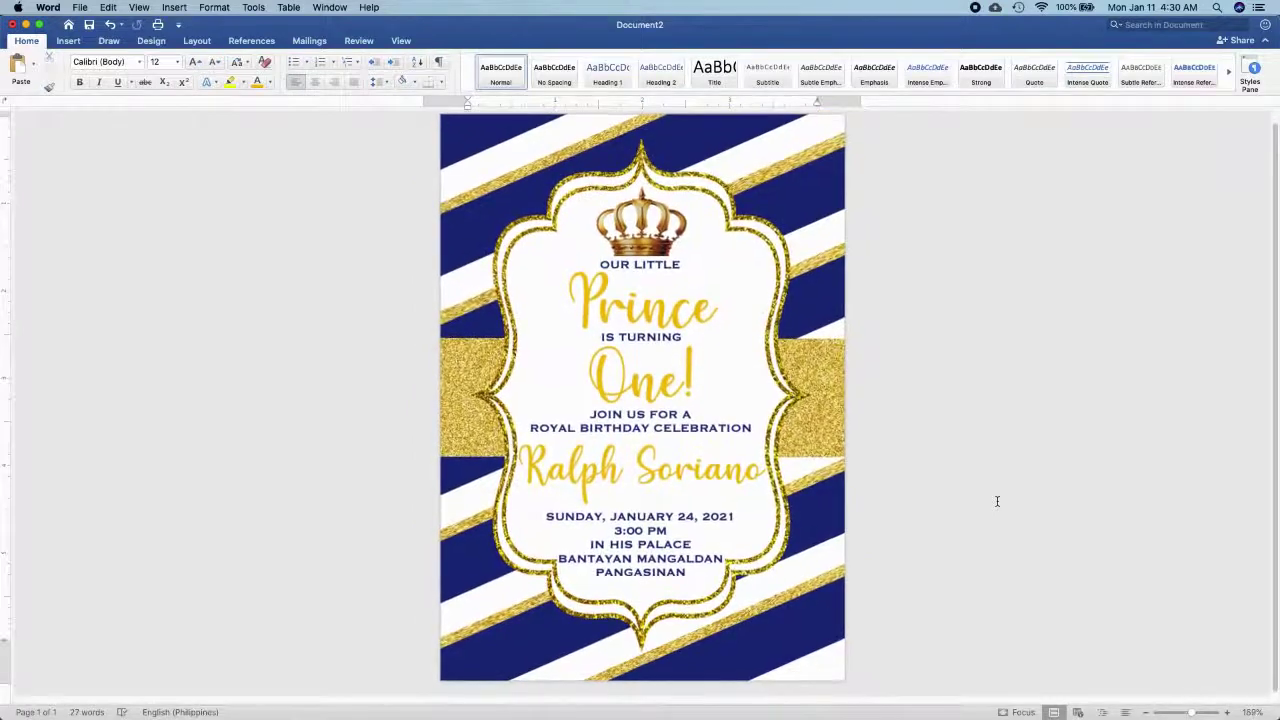